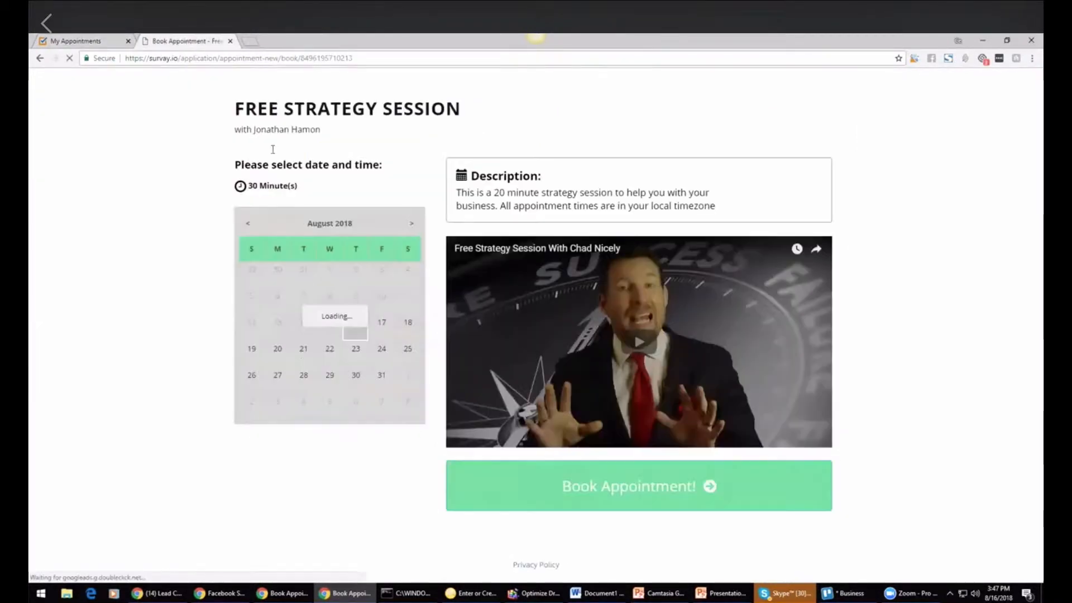
# Step: Preview the Free Strategy Session booking page, then return to the appointments list
pyautogui.click(755, 345)
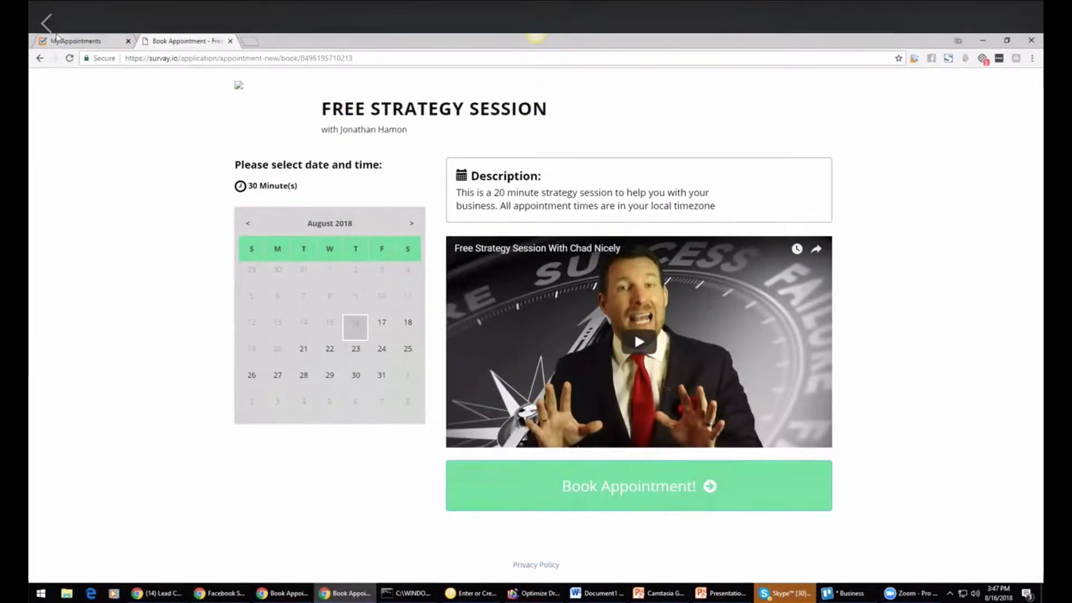
pyautogui.click(84, 41)
pyautogui.click(904, 200)
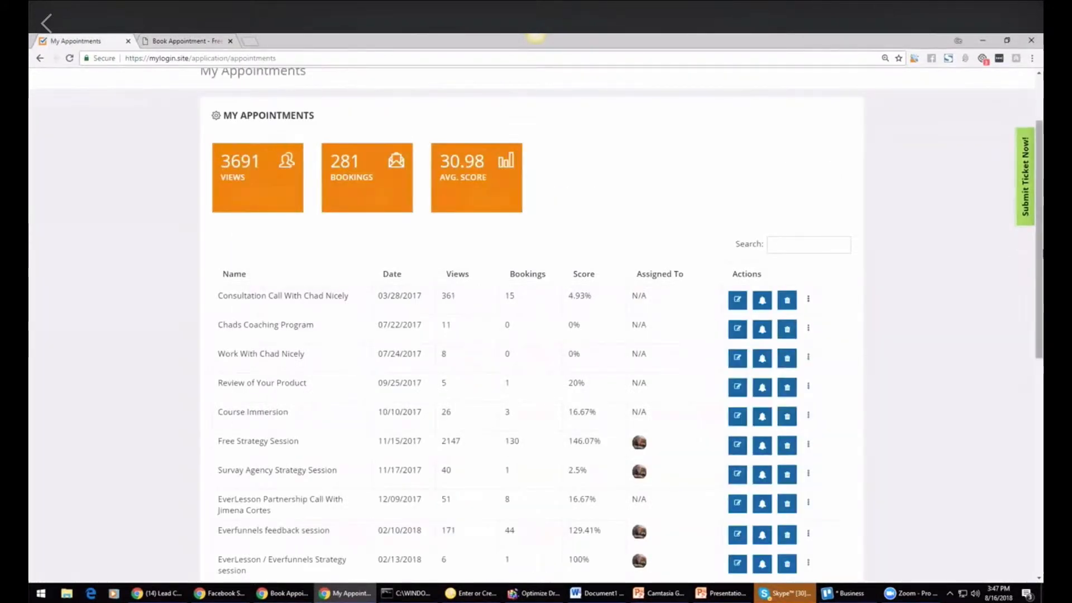
# Step: Start a new appointment named Coaching coall with the description Desc
pyautogui.scroll(2, 905, 199)
pyautogui.click(338, 134)
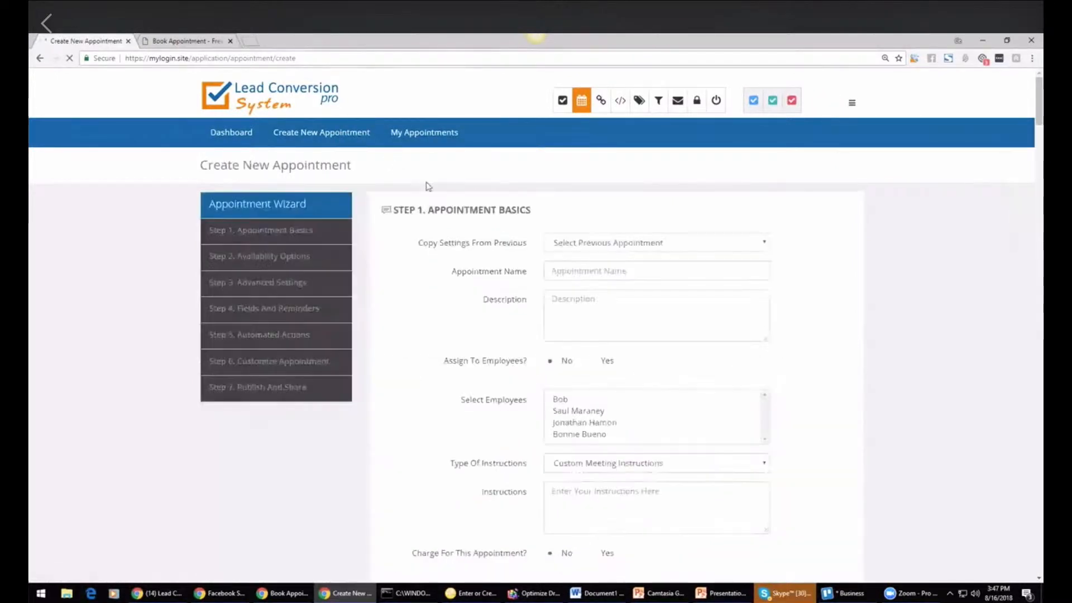
pyautogui.click(574, 261)
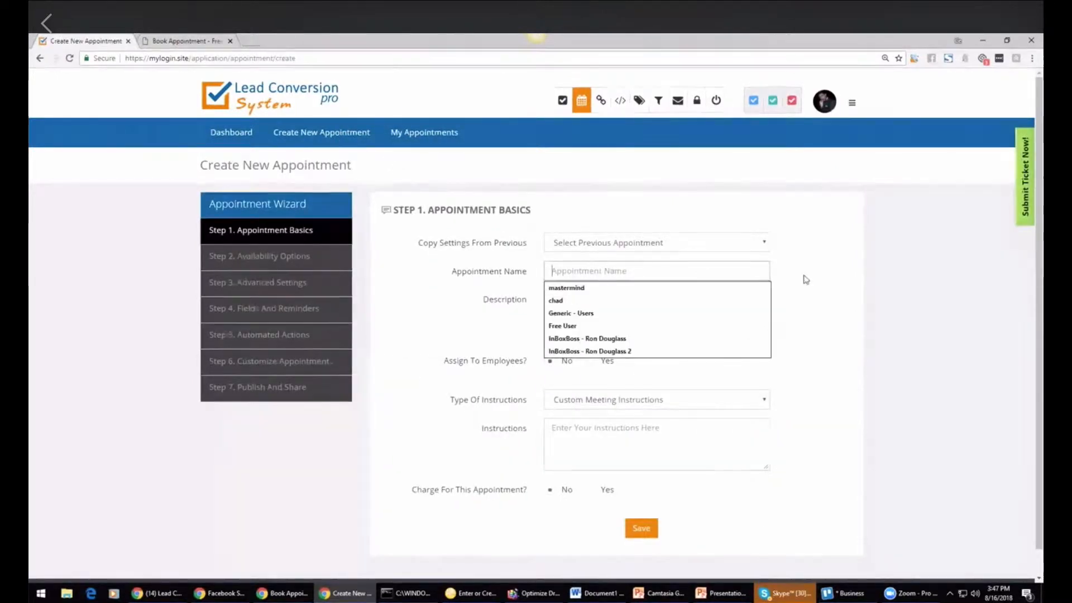
pyautogui.write('Coaching coall')
pyautogui.click(637, 325)
pyautogui.write('Desc')
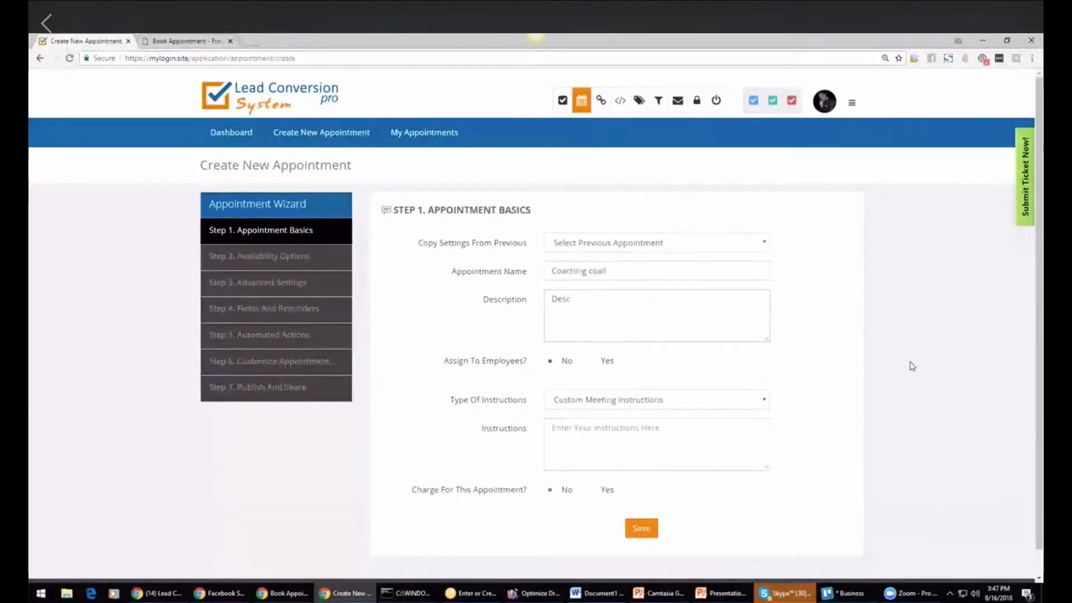
# Step: Set the instruction type to Meet On Zoom, enter the instructions 'will meet on zoom', and save the basics
pyautogui.click(760, 401)
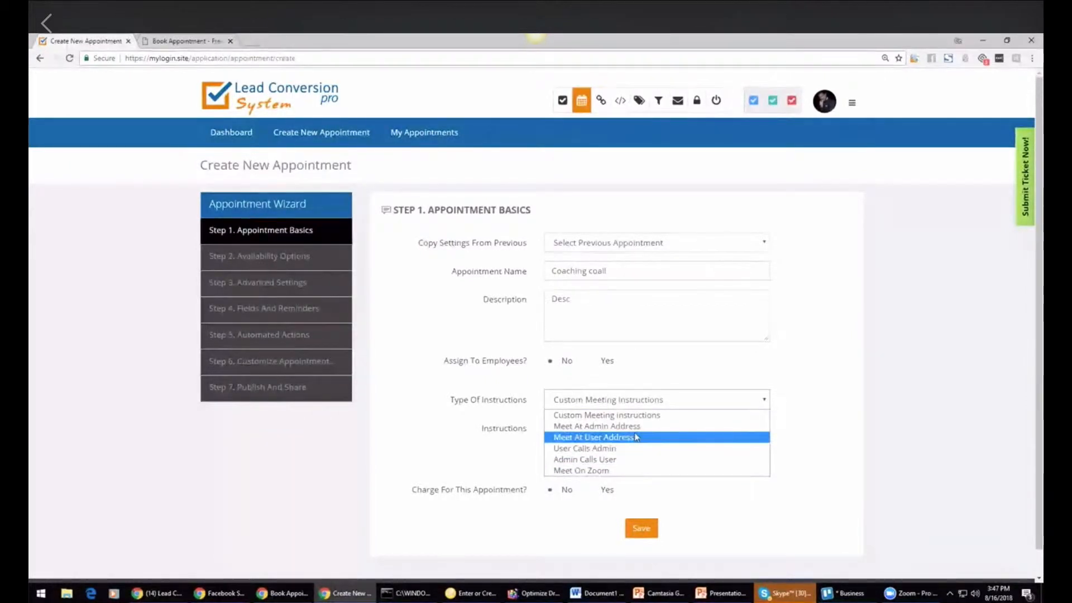
pyautogui.click(649, 410)
pyautogui.click(661, 401)
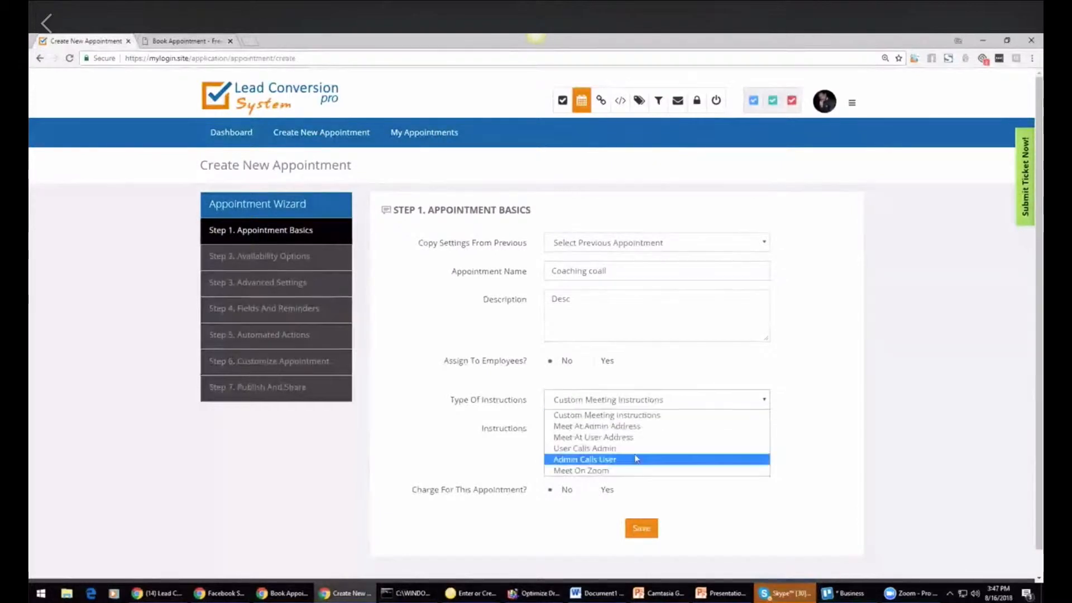
pyautogui.click(630, 472)
pyautogui.click(611, 427)
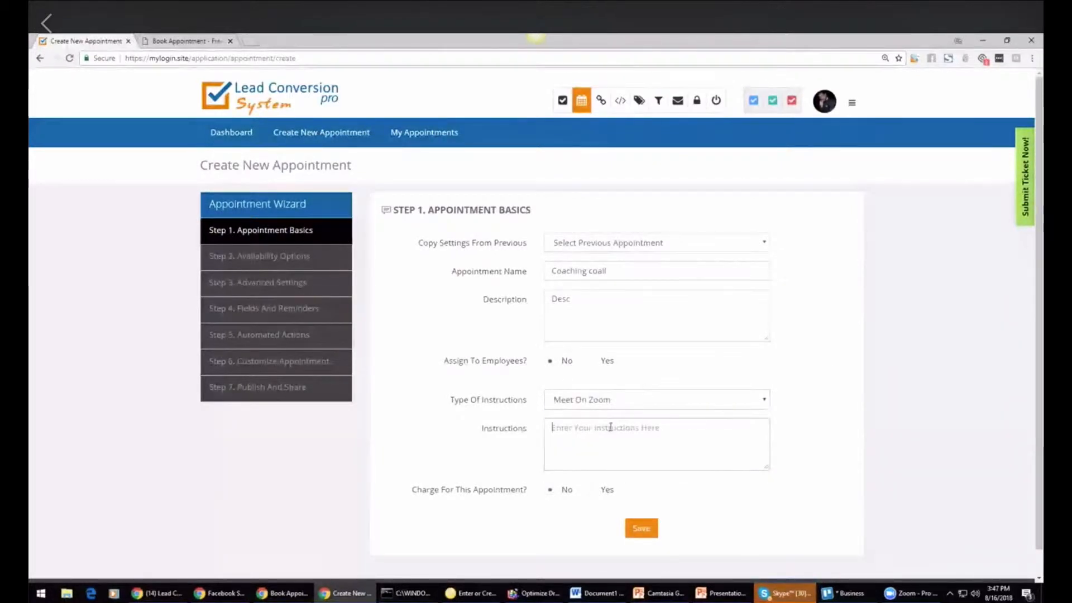
pyautogui.write('will mee')
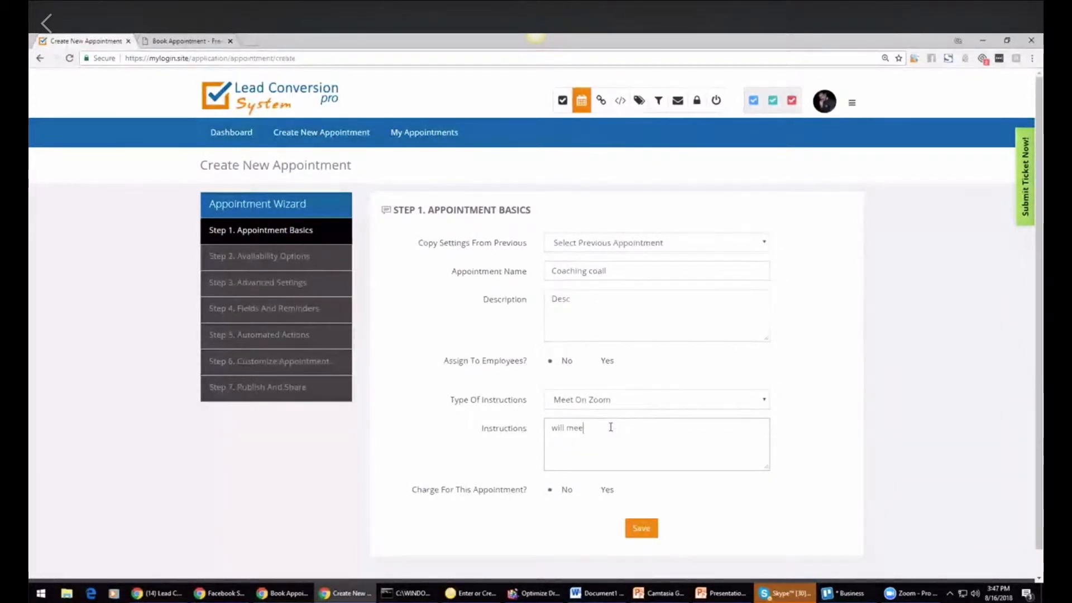
pyautogui.write('t on zoom')
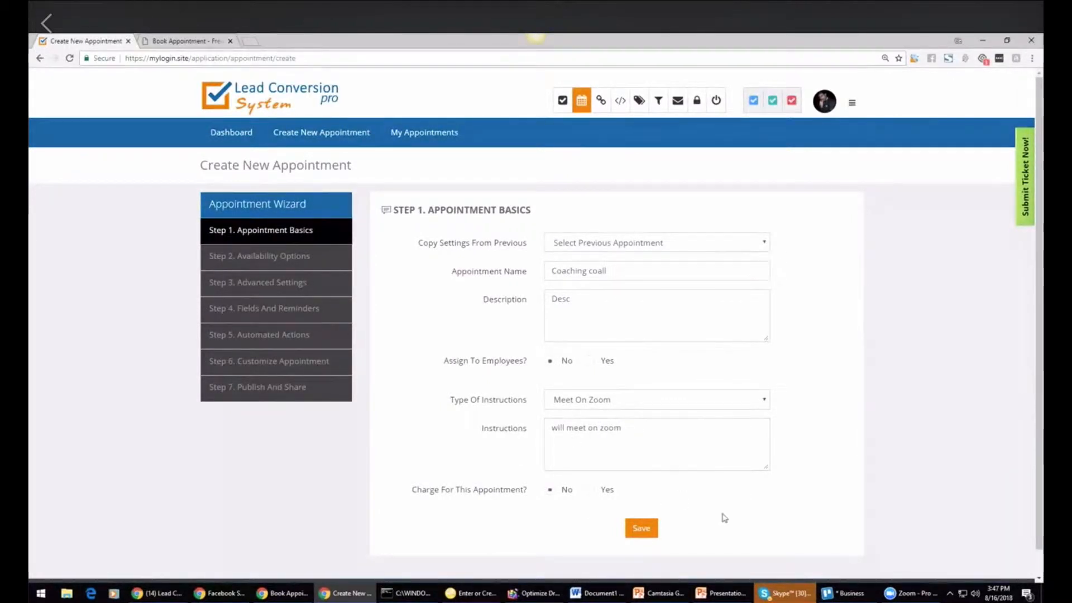
pyautogui.click(640, 524)
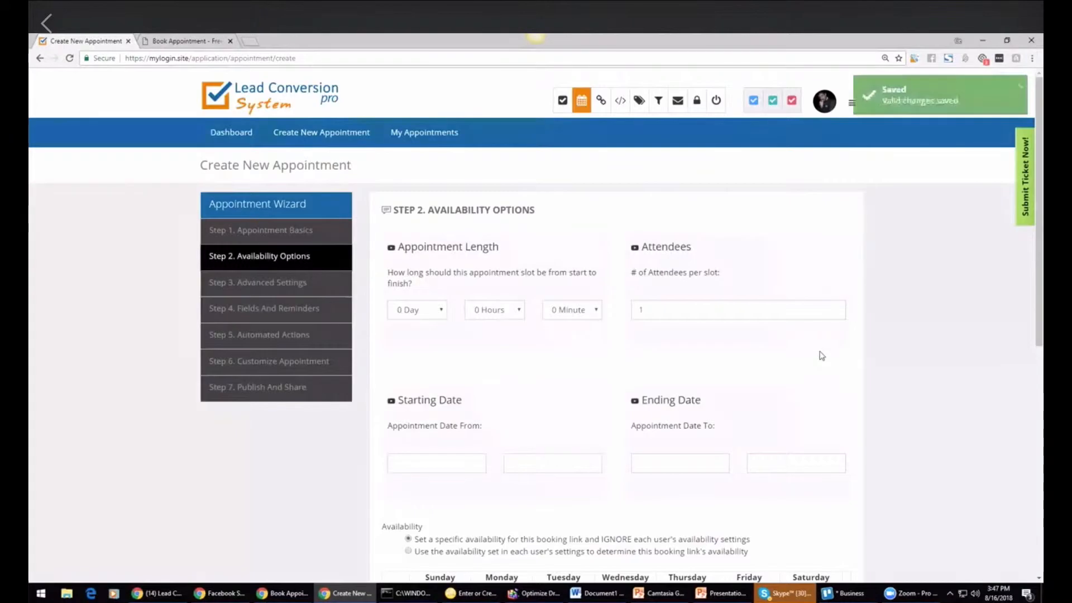
# Step: Mark Monday and Tuesday as available from 11am to about 6pm in the weekly availability calendar
pyautogui.scroll(-2, 563, 229)
pyautogui.scroll(-3, 642, 242)
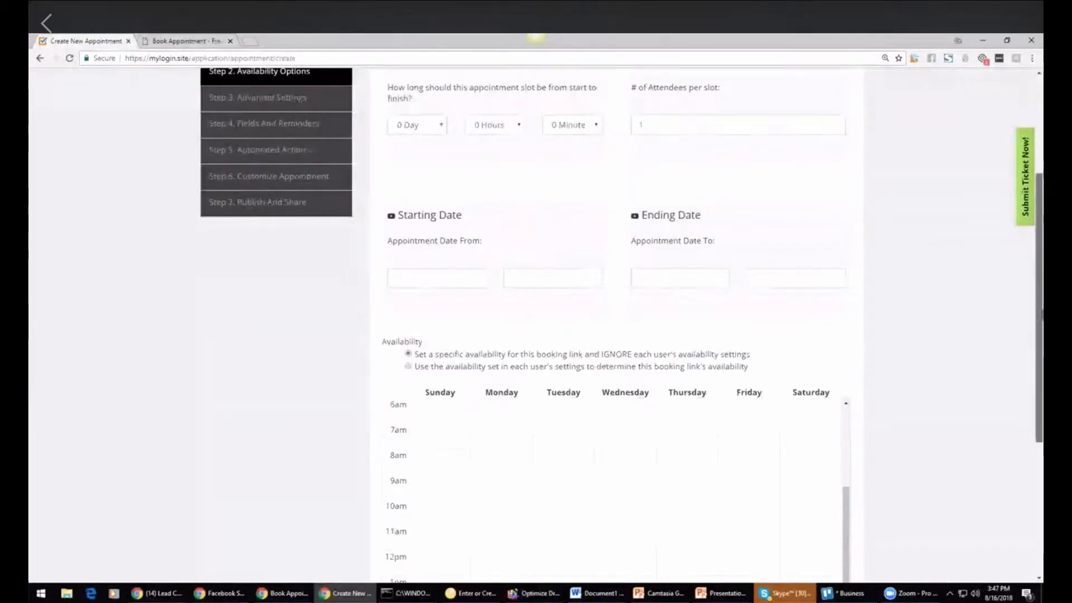
pyautogui.scroll(-3, 618, 342)
pyautogui.click(506, 306)
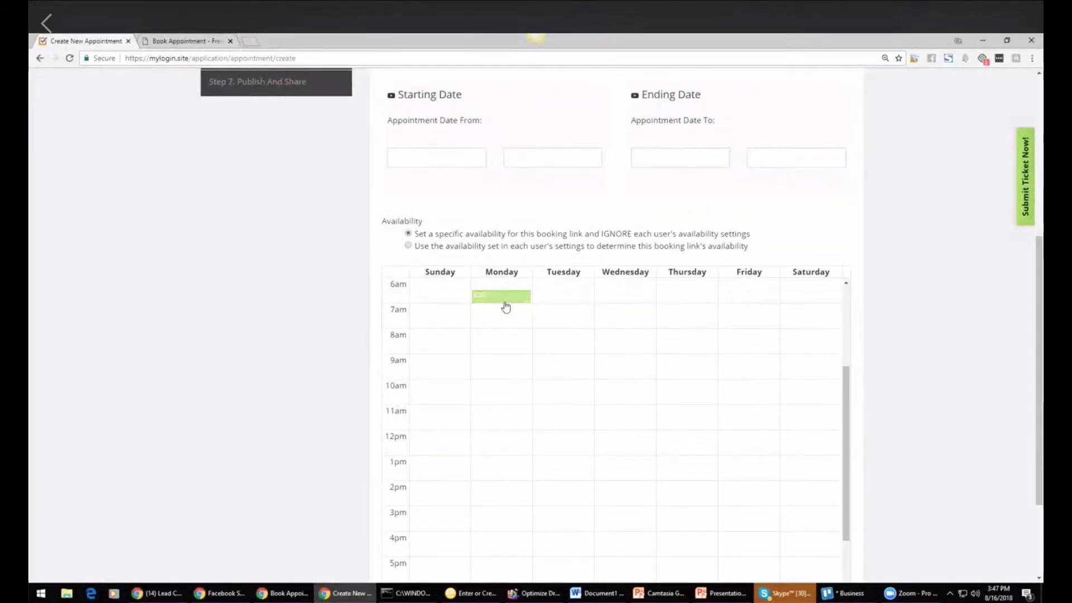
pyautogui.moveTo(501, 300); pyautogui.dragTo(504, 498)
pyautogui.click(573, 413)
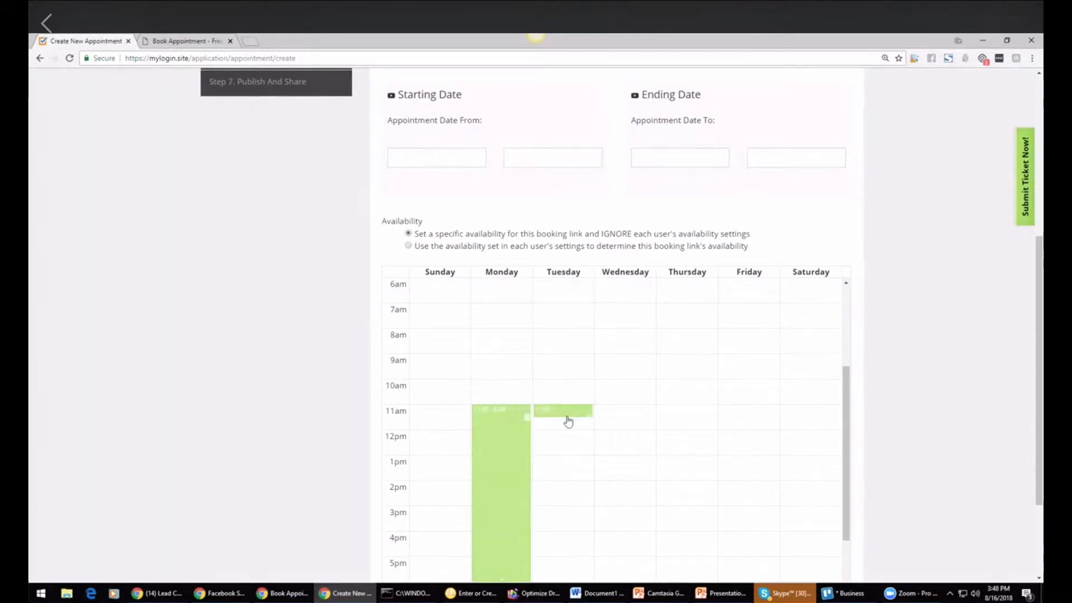
pyautogui.moveTo(563, 423); pyautogui.dragTo(569, 556)
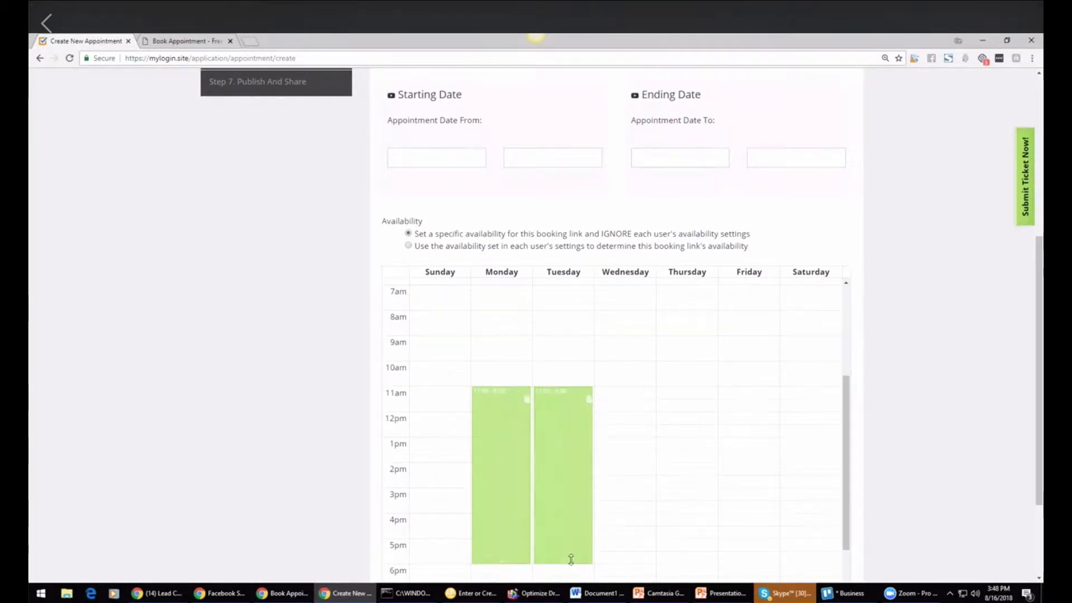
# Step: Set the appointment starting date to 8/24/2018
pyautogui.moveTo(1038, 363); pyautogui.dragTo(1038, 381)
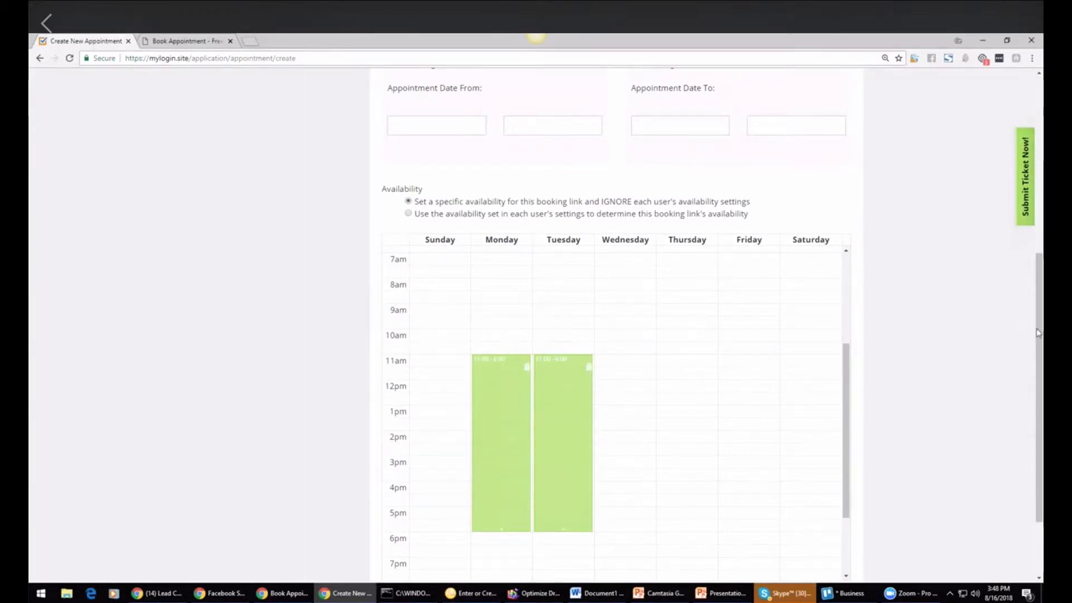
pyautogui.moveTo(1041, 332); pyautogui.dragTo(1029, 218)
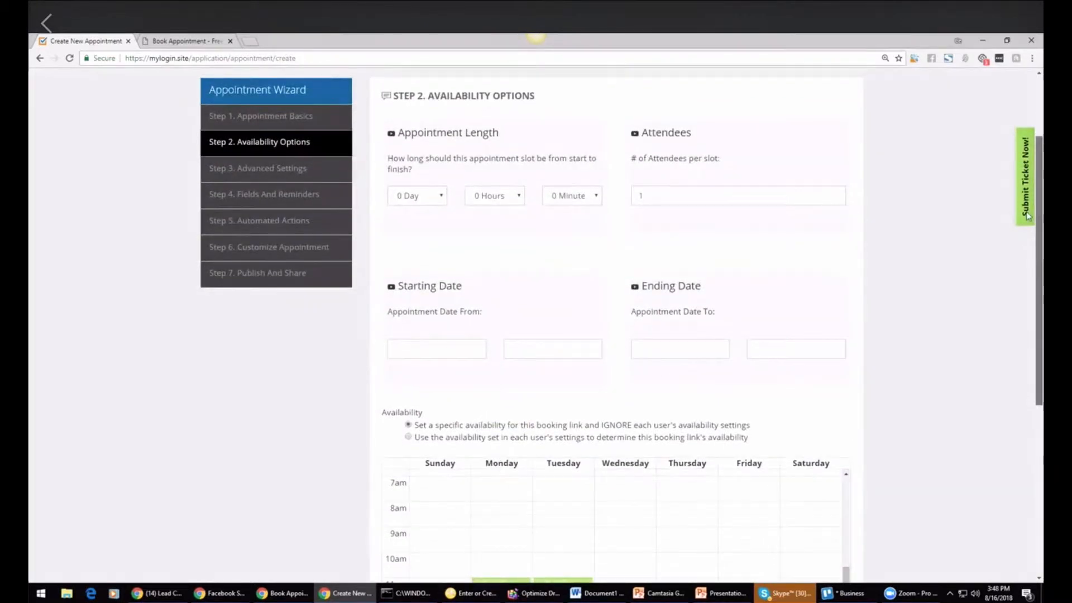
pyautogui.click(473, 356)
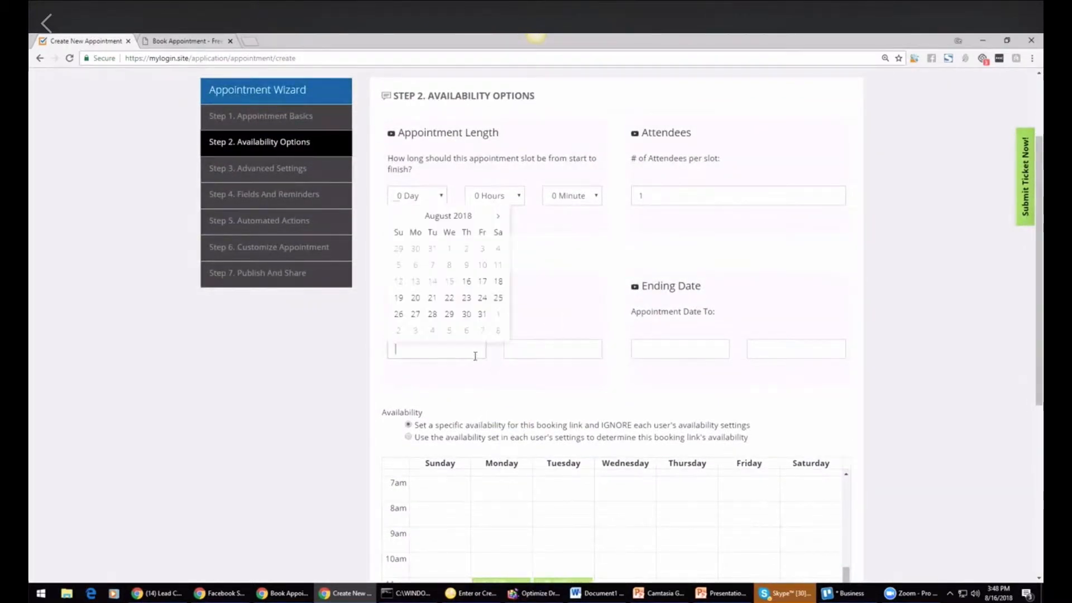
pyautogui.click(479, 303)
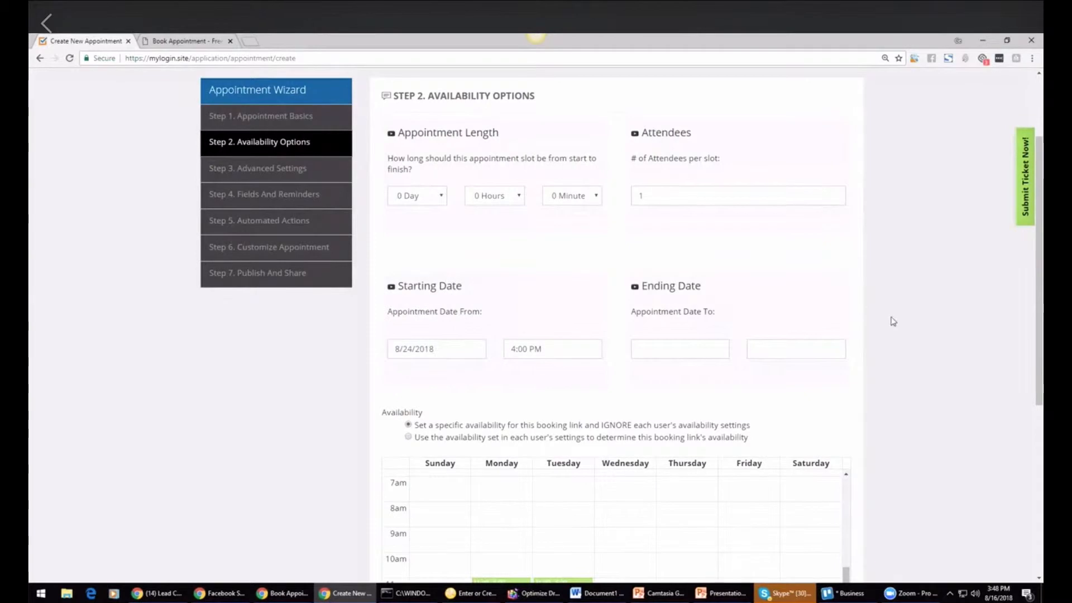
# Step: Set the appointment ending date to 4/27/2019
pyautogui.click(720, 352)
pyautogui.click(741, 216)
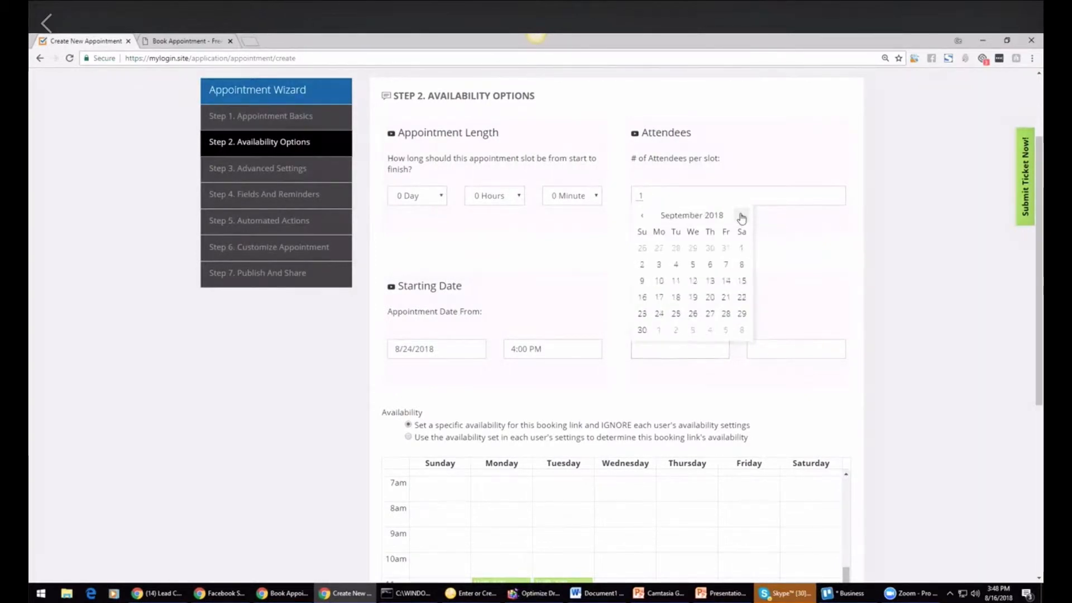
pyautogui.click(741, 215)
pyautogui.click(741, 216)
pyautogui.click(741, 215)
pyautogui.click(741, 215)
pyautogui.click(742, 216)
pyautogui.click(741, 215)
pyautogui.click(741, 216)
pyautogui.click(741, 298)
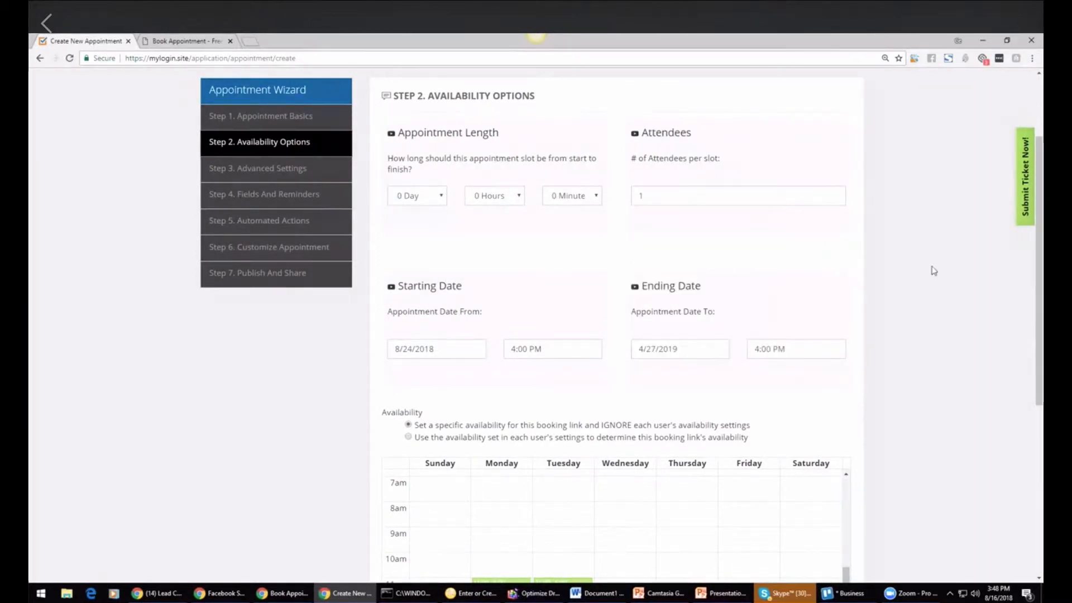
# Step: Set the appointment length to 30 minutes and save the availability options
pyautogui.scroll(-5, 1012, 298)
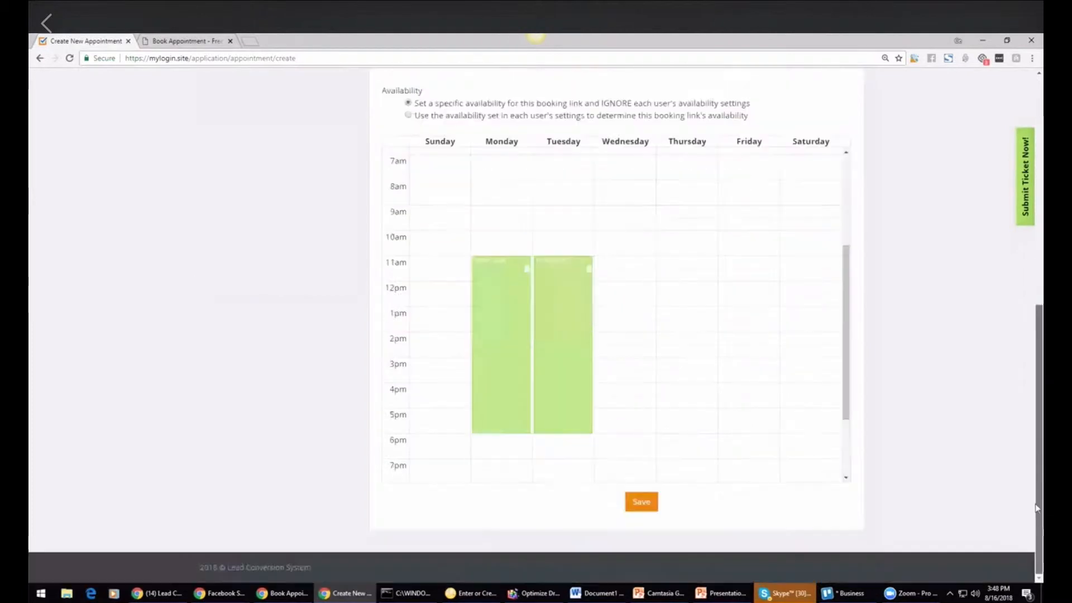
pyautogui.click(643, 505)
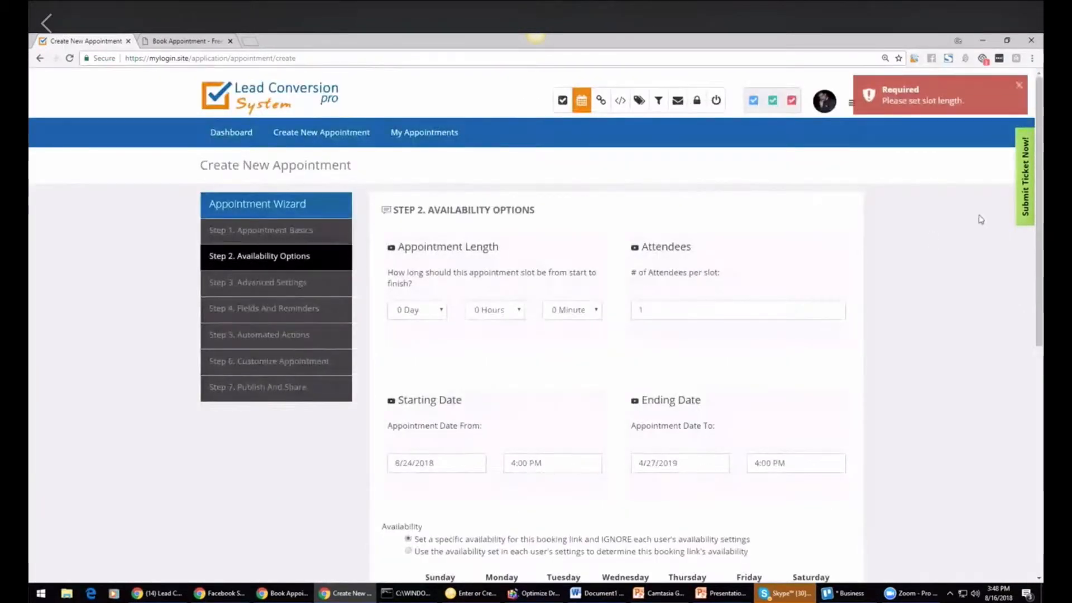
pyautogui.click(597, 311)
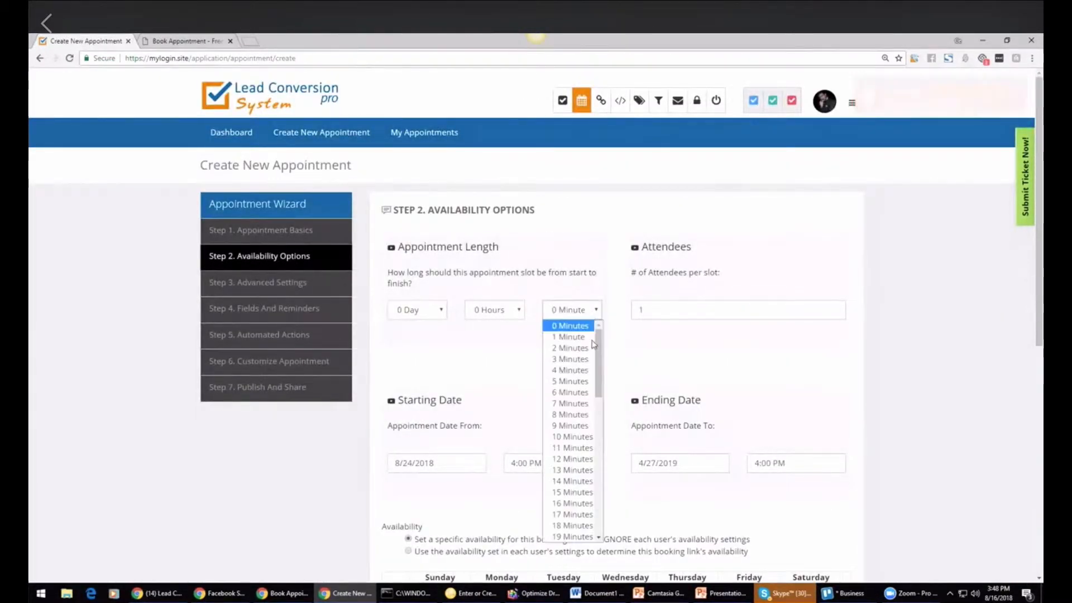
pyautogui.scroll(-5, 580, 447)
pyautogui.click(585, 472)
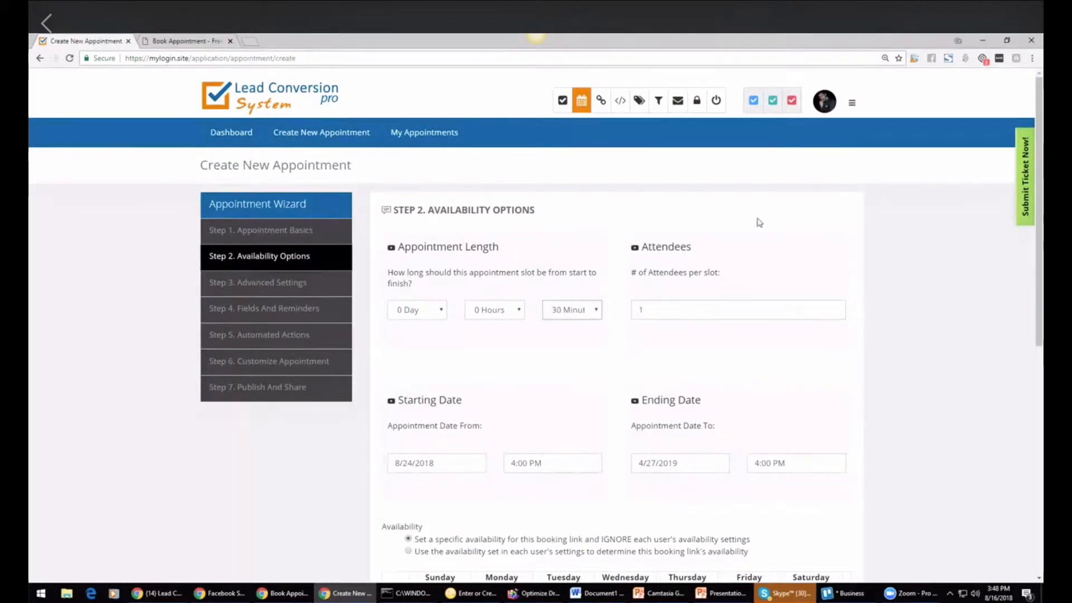
pyautogui.scroll(-8, 614, 335)
pyautogui.click(640, 502)
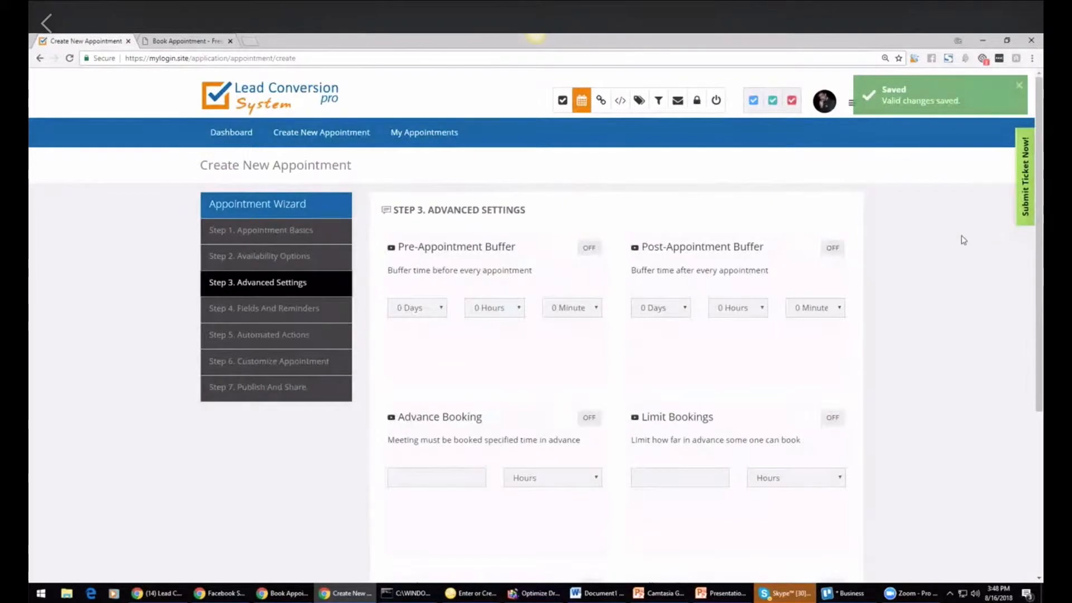
# Step: Turn on Look Busy limited to 3 slots per day and save the advanced settings
pyautogui.scroll(-4, 536, 324)
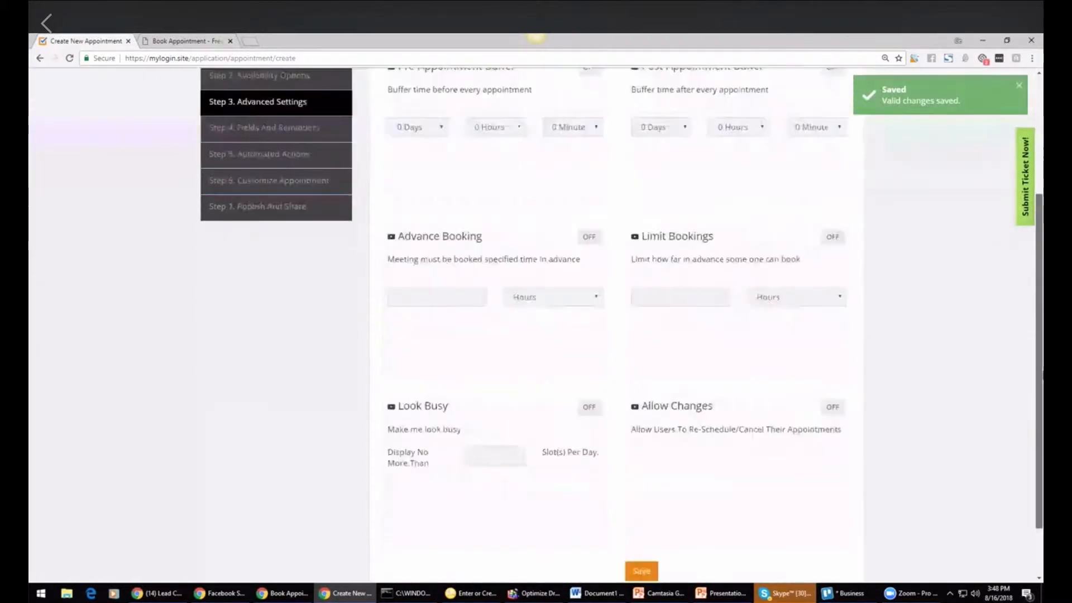
pyautogui.click(590, 369)
pyautogui.click(478, 422)
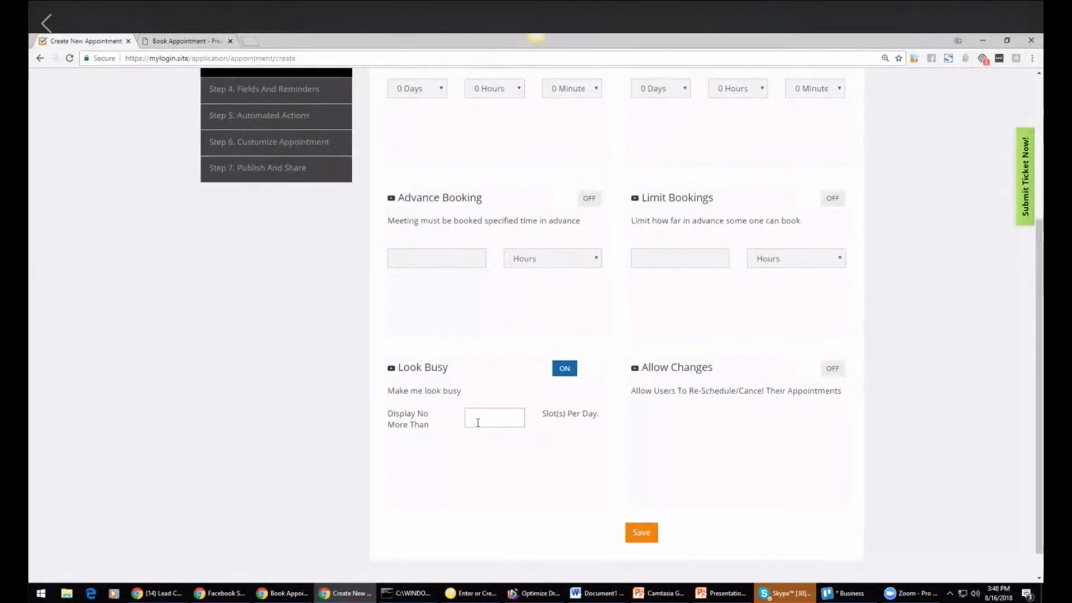
pyautogui.write('3')
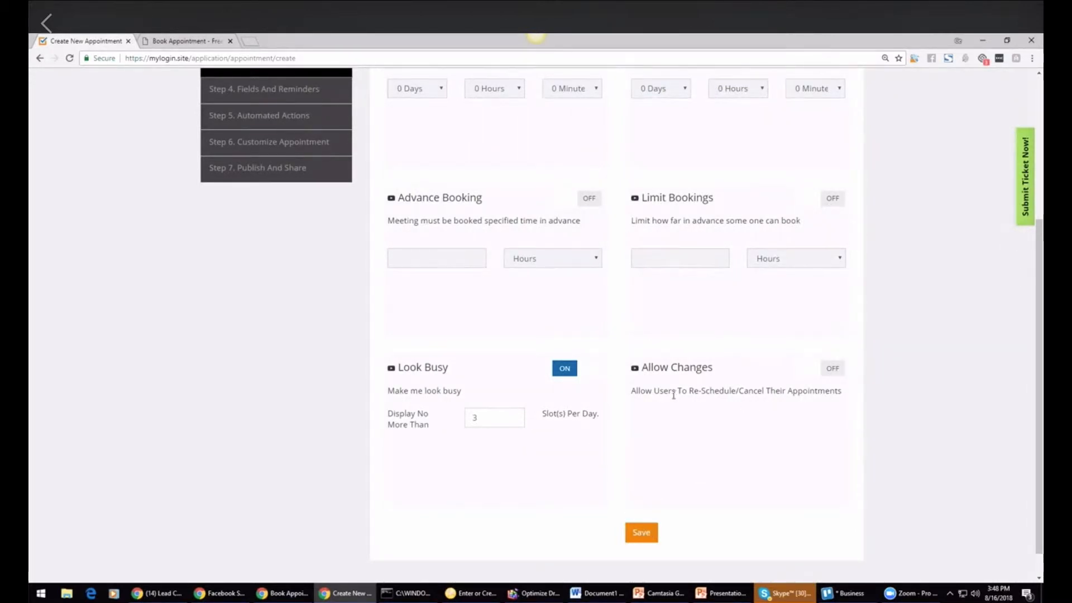
pyautogui.click(642, 533)
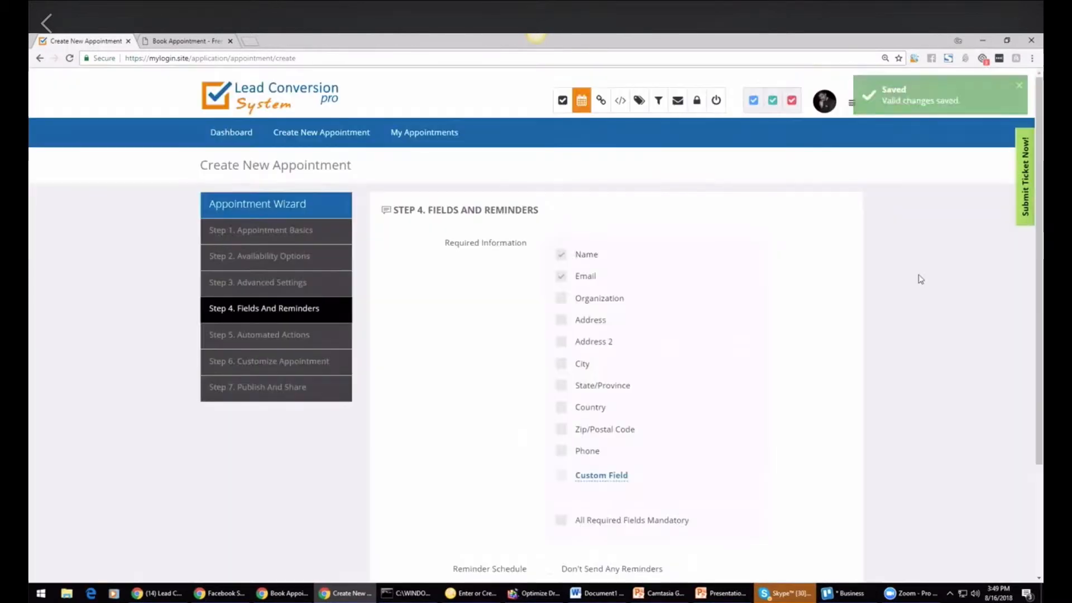
# Step: Save the fields and reminders step with its default required fields and reminder schedule
pyautogui.scroll(-1, 838, 252)
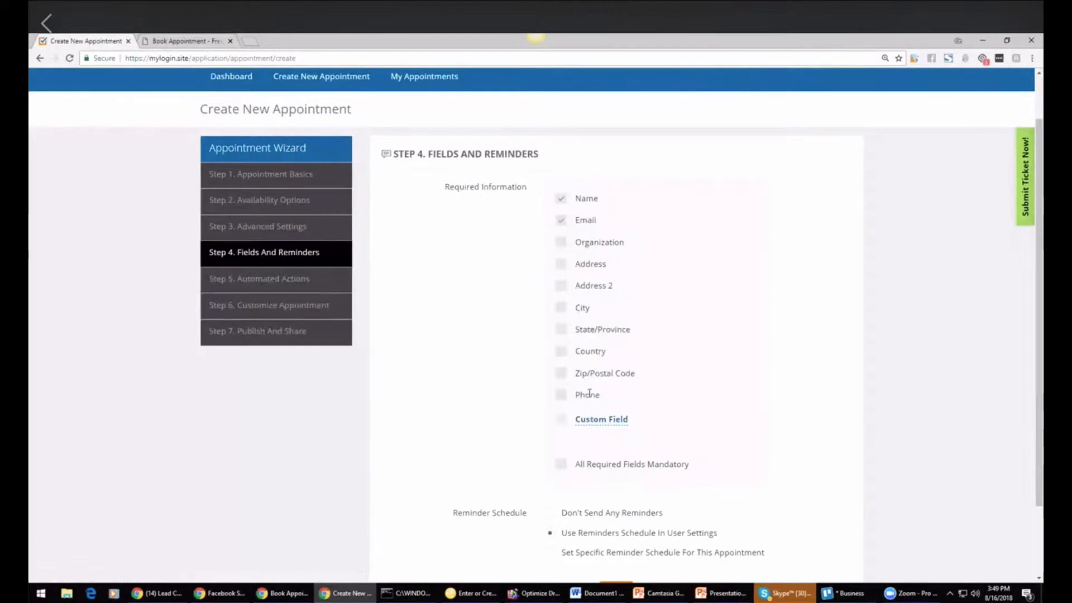
pyautogui.scroll(-2, 1036, 241)
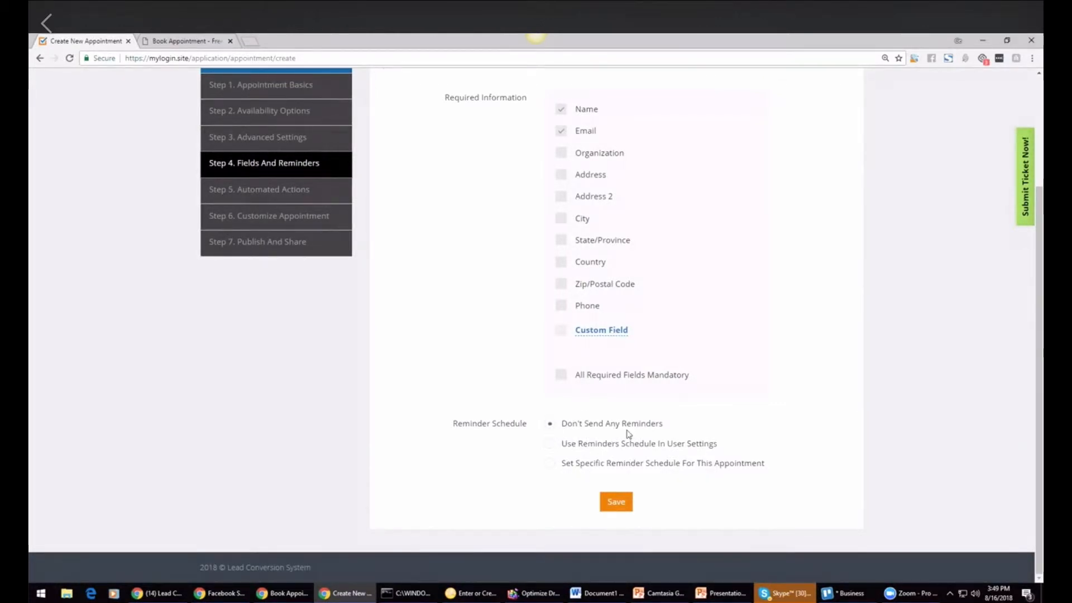
pyautogui.click(616, 502)
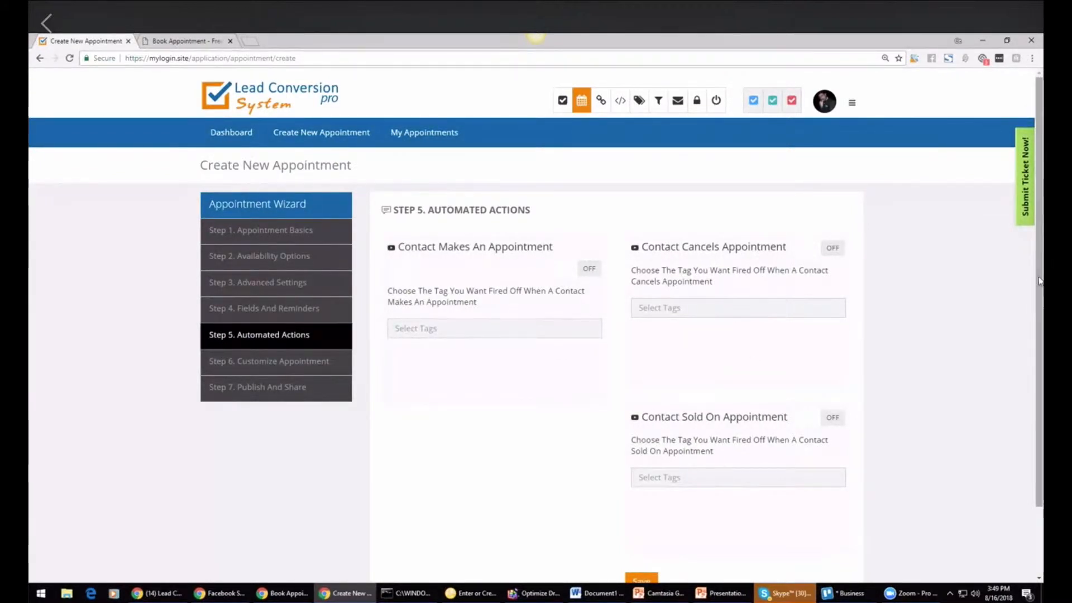
# Step: Save the automated actions step without selecting any tags
pyautogui.scroll(-2, 1027, 302)
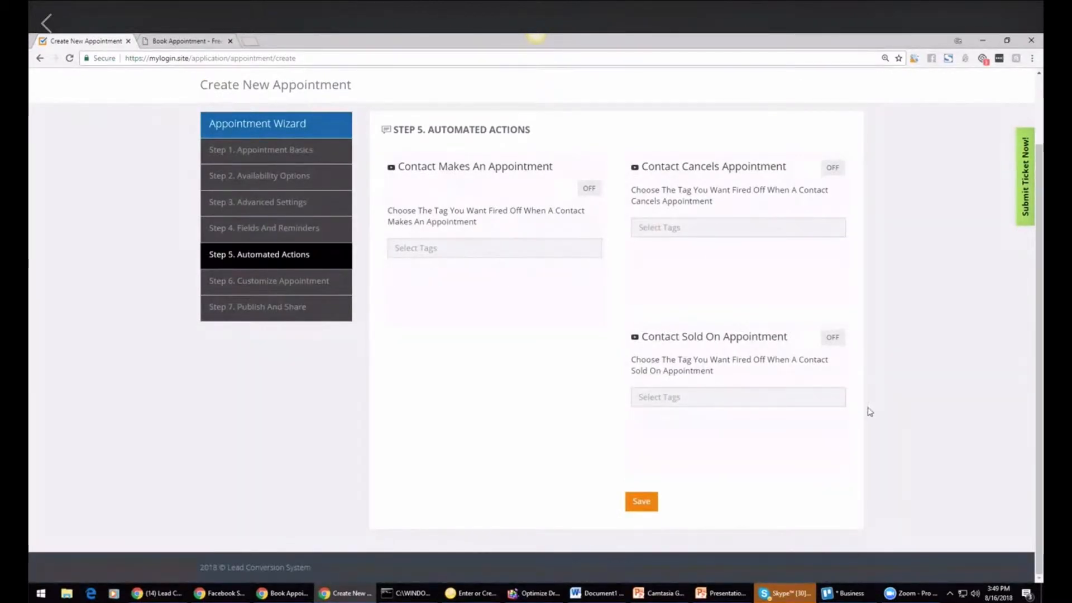
pyautogui.click(640, 499)
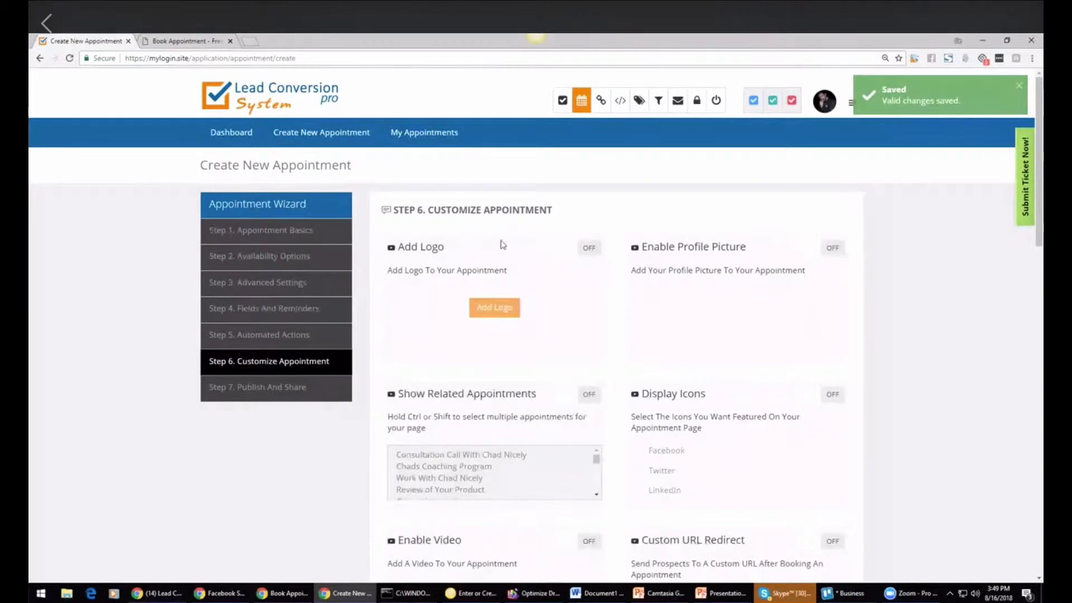
# Step: Turn on Enable Profile Picture and Display Icons with Facebook, Twitter and LinkedIn for the appointment page
pyautogui.click(836, 249)
pyautogui.scroll(-3, 319, 278)
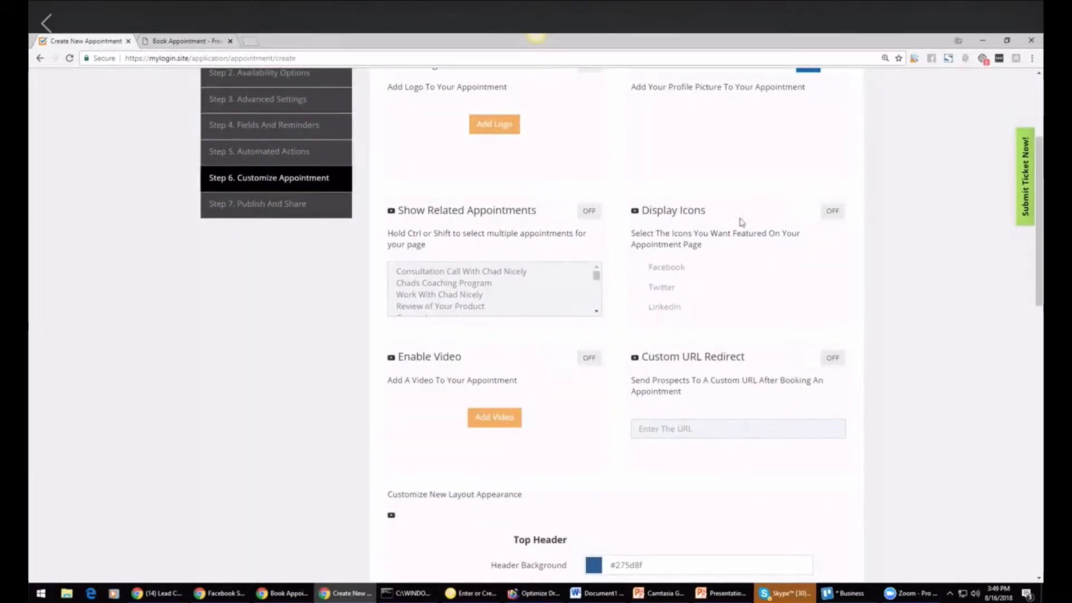
pyautogui.click(831, 211)
pyautogui.click(638, 288)
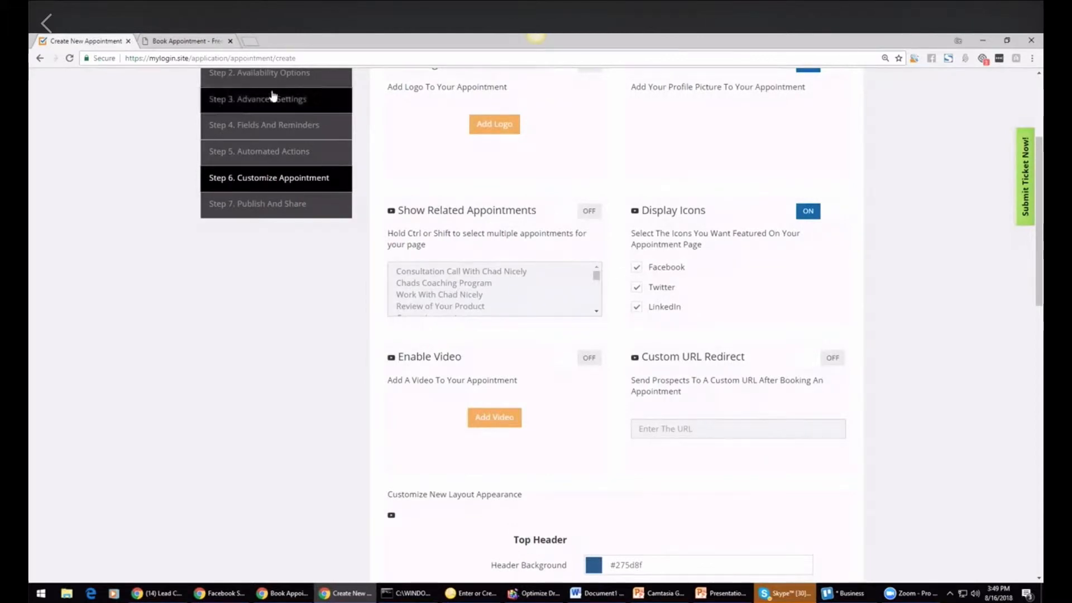
# Step: Compare the customization options with the existing Free Strategy Session booking page in the other tab
pyautogui.click(160, 41)
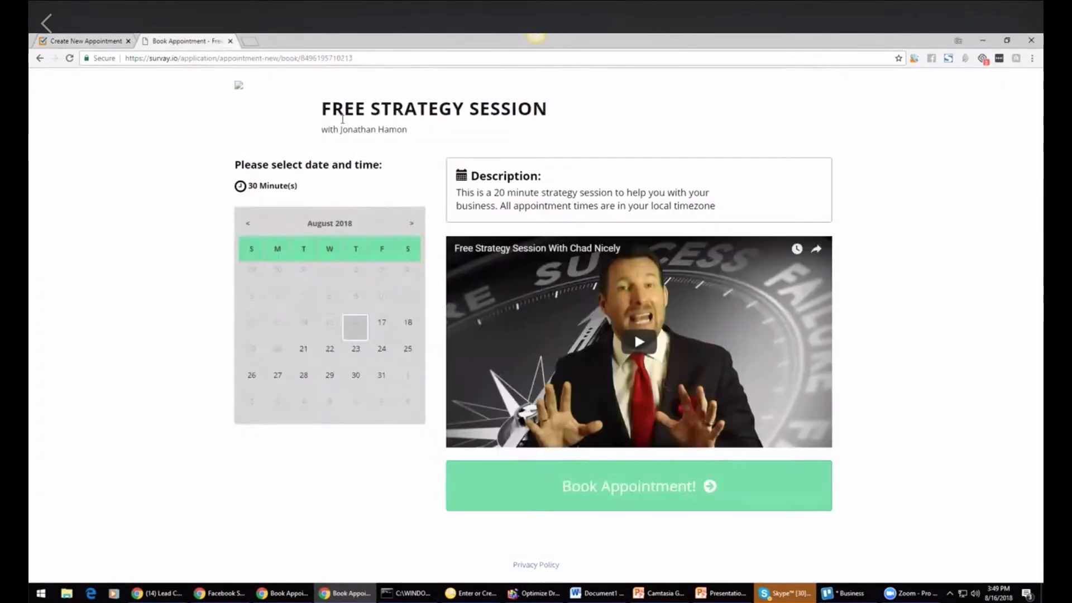
pyautogui.click(84, 41)
pyautogui.scroll(-3, 1039, 347)
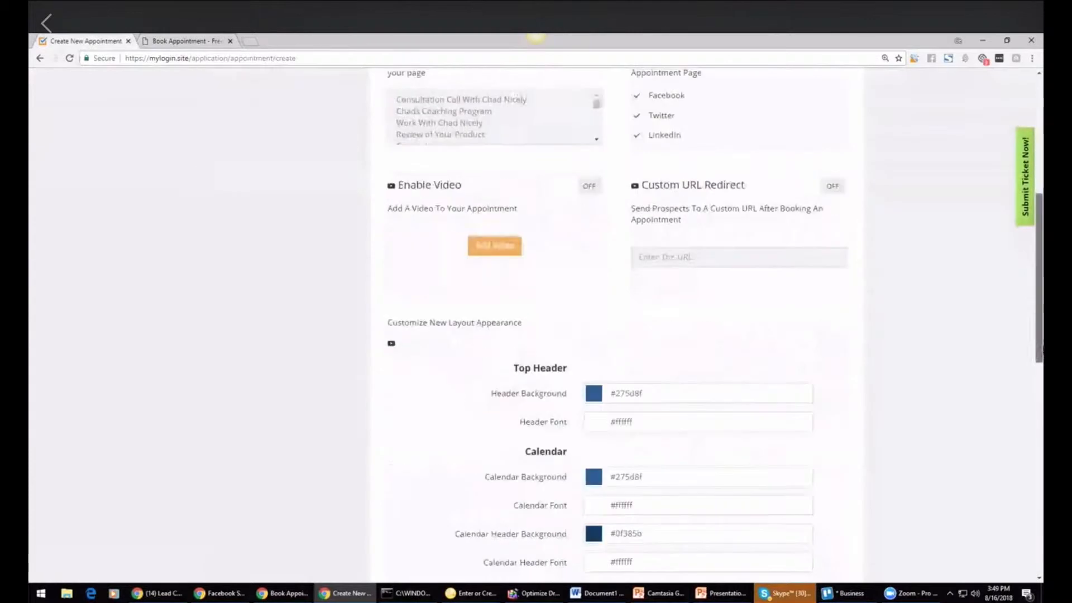
pyautogui.click(168, 41)
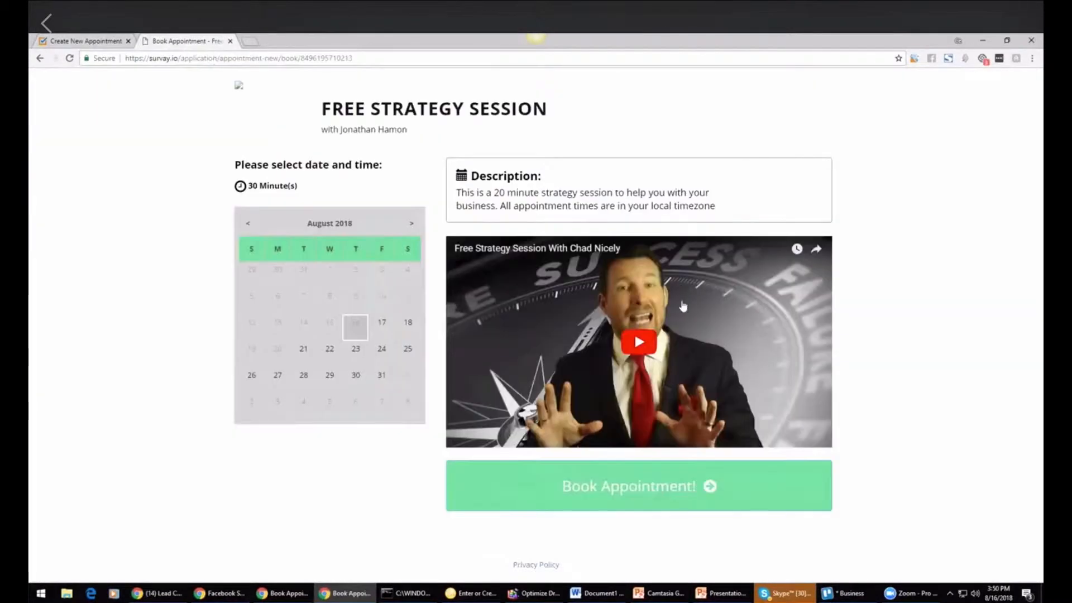
pyautogui.click(96, 40)
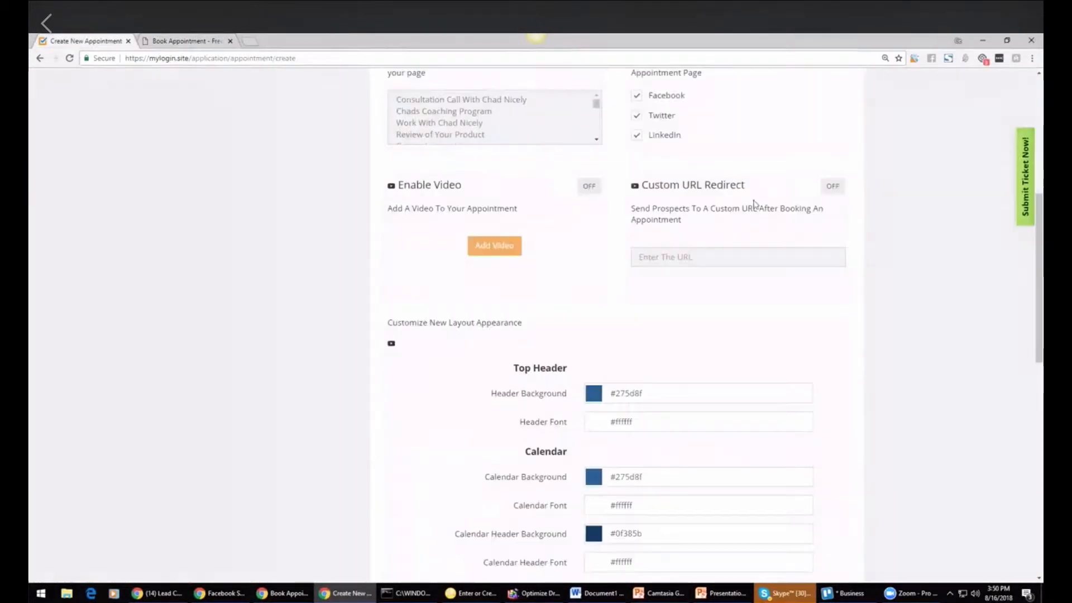
# Step: Try to save the customization with Custom URL Redirect switched on and the URL left empty
pyautogui.click(833, 186)
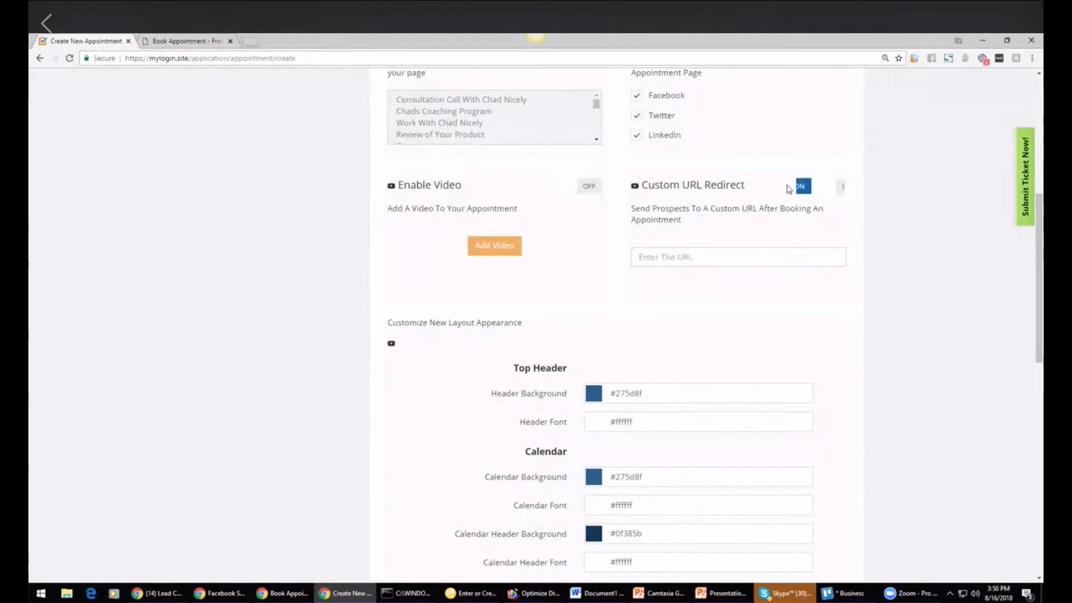
pyautogui.click(698, 254)
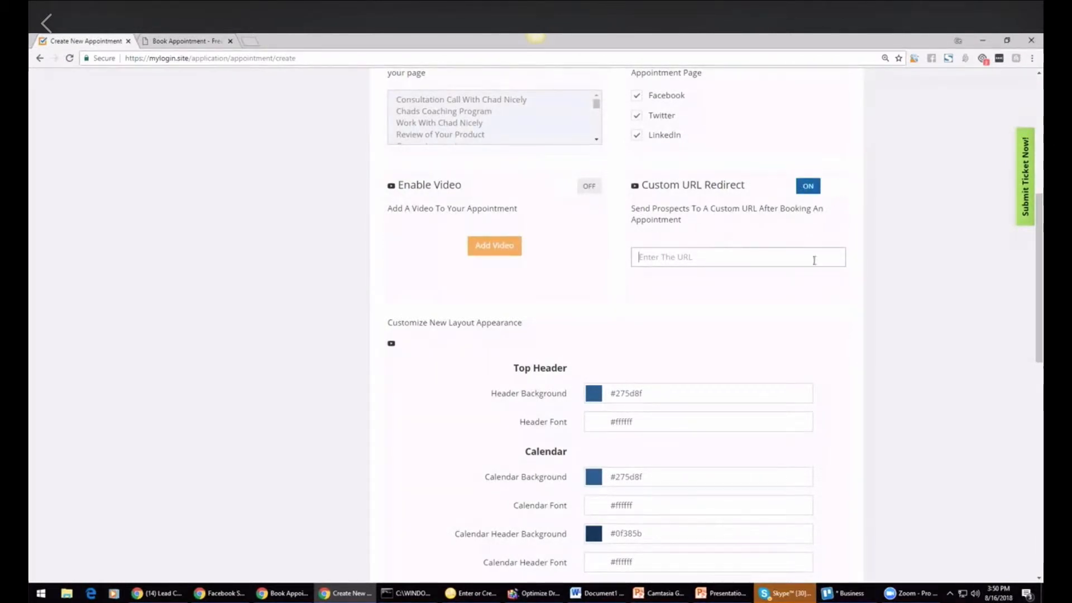
pyautogui.moveTo(1041, 272); pyautogui.dragTo(1020, 450)
pyautogui.scroll(-2, 1020, 450)
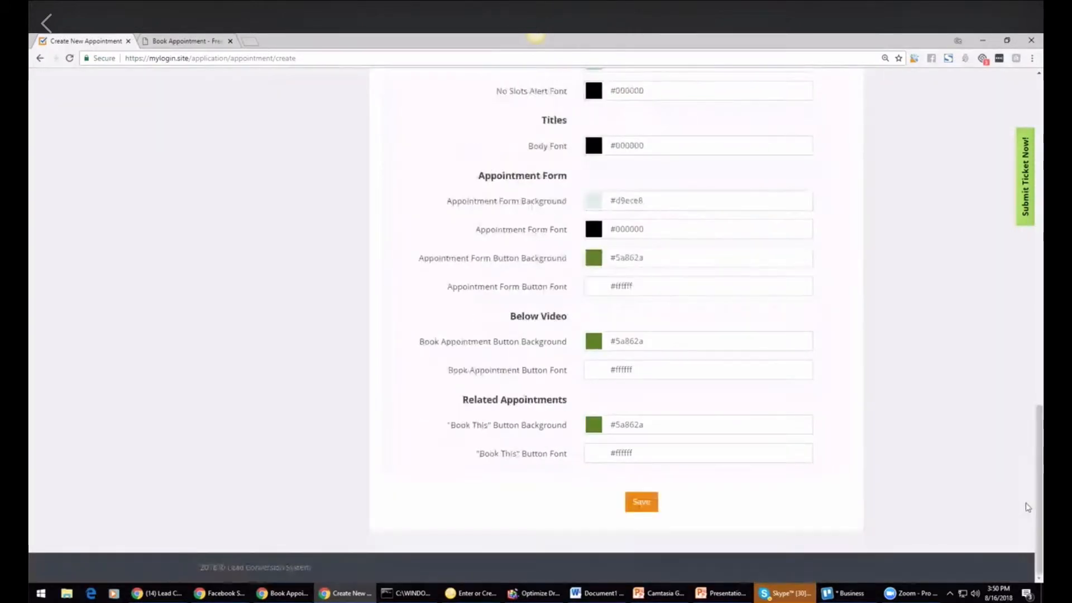
pyautogui.click(642, 501)
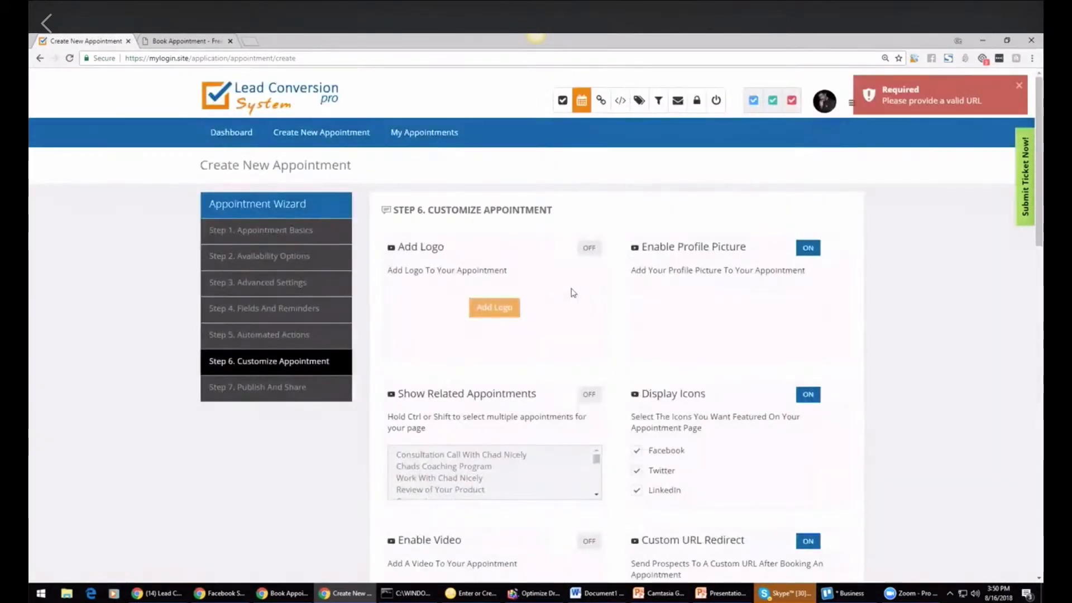
# Step: Switch Custom URL Redirect back off and save the customize appointment step
pyautogui.moveTo(1040, 158); pyautogui.dragTo(1042, 220)
pyautogui.scroll(-1, 812, 272)
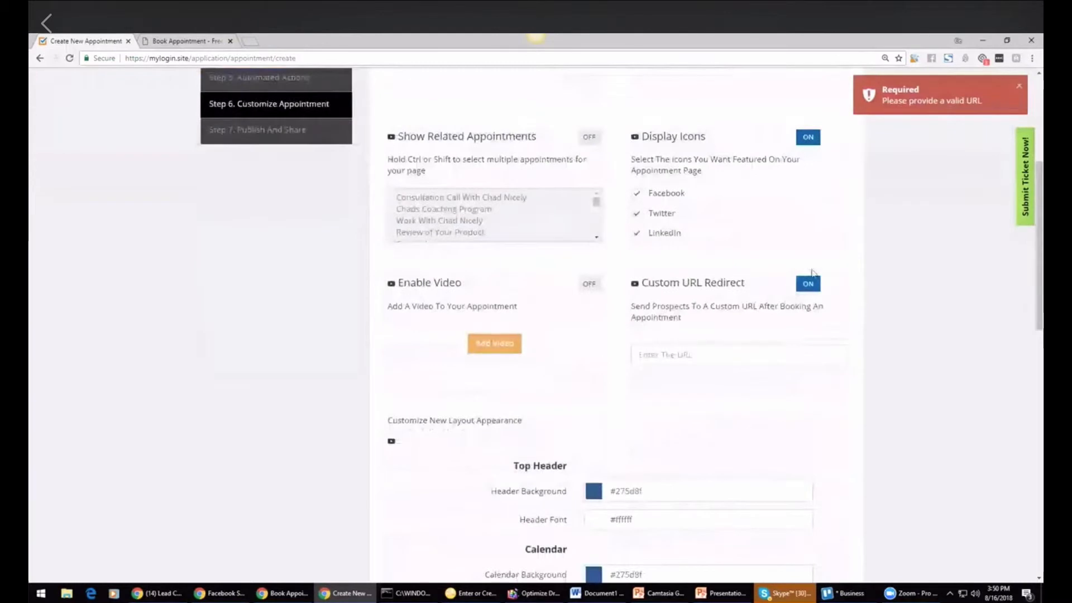
pyautogui.click(807, 288)
pyautogui.moveTo(1040, 209); pyautogui.dragTo(1040, 463)
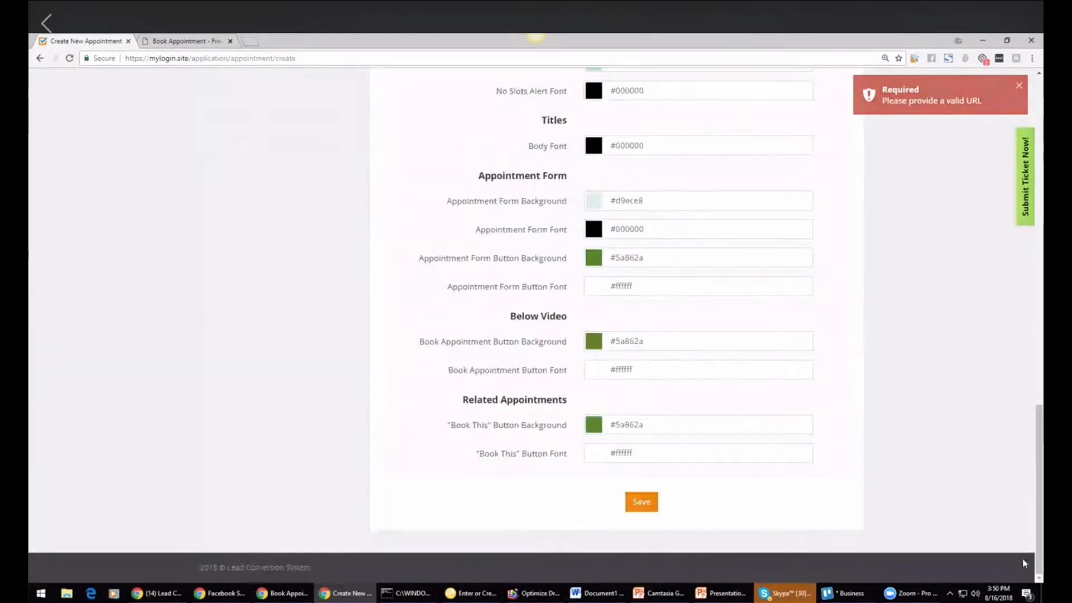
pyautogui.click(650, 507)
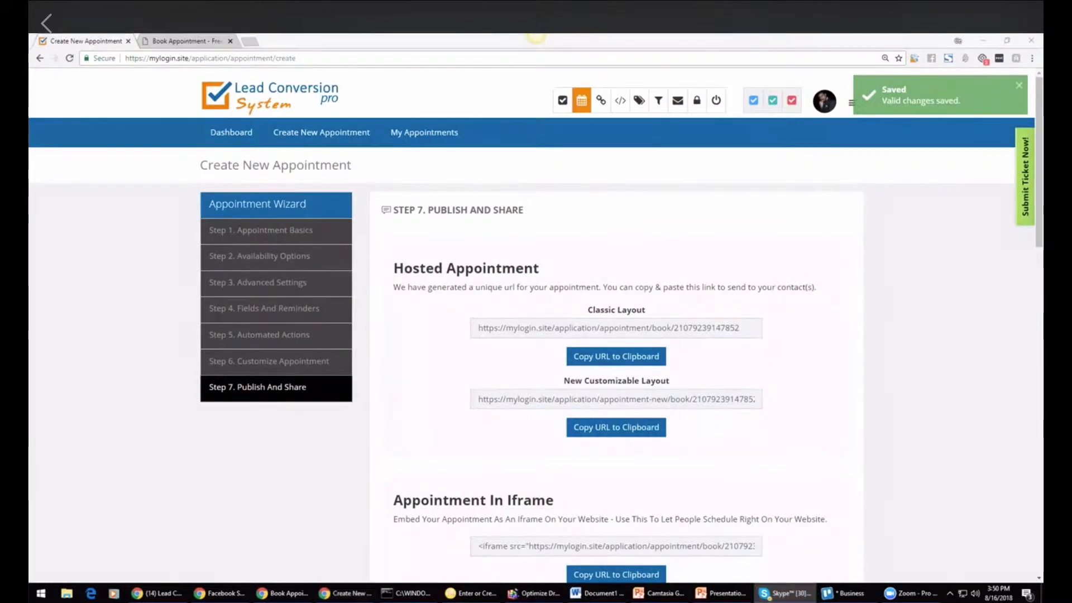
# Step: Highlight the New Customizable Layout booking URL on the publish and share step
pyautogui.click(536, 36)
pyautogui.hotkey('alt', 'Tab')
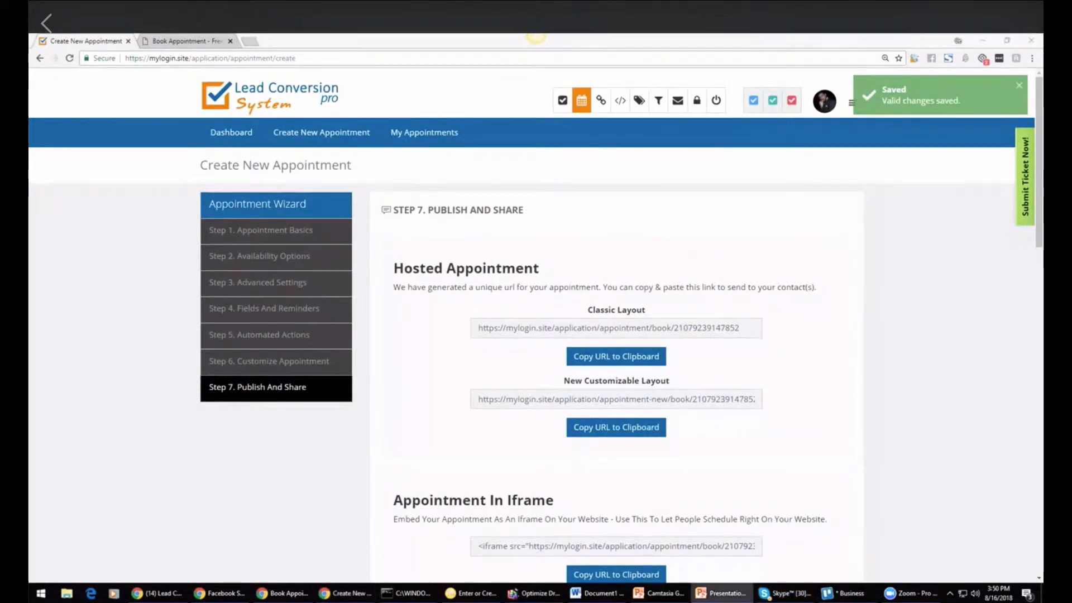
pyautogui.hotkey('alt', 'Tab')
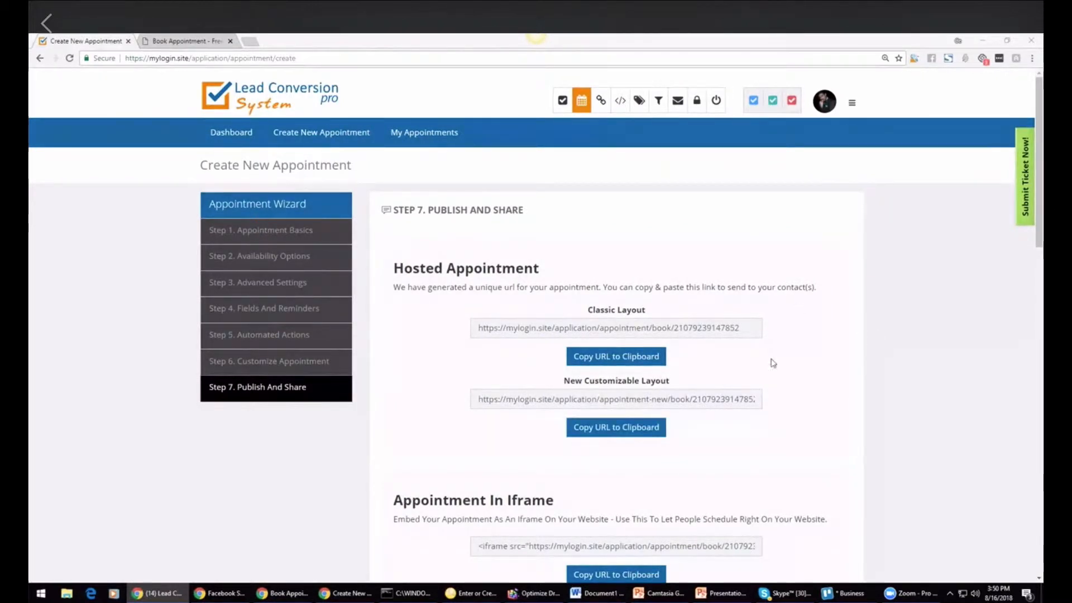
pyautogui.click(624, 398)
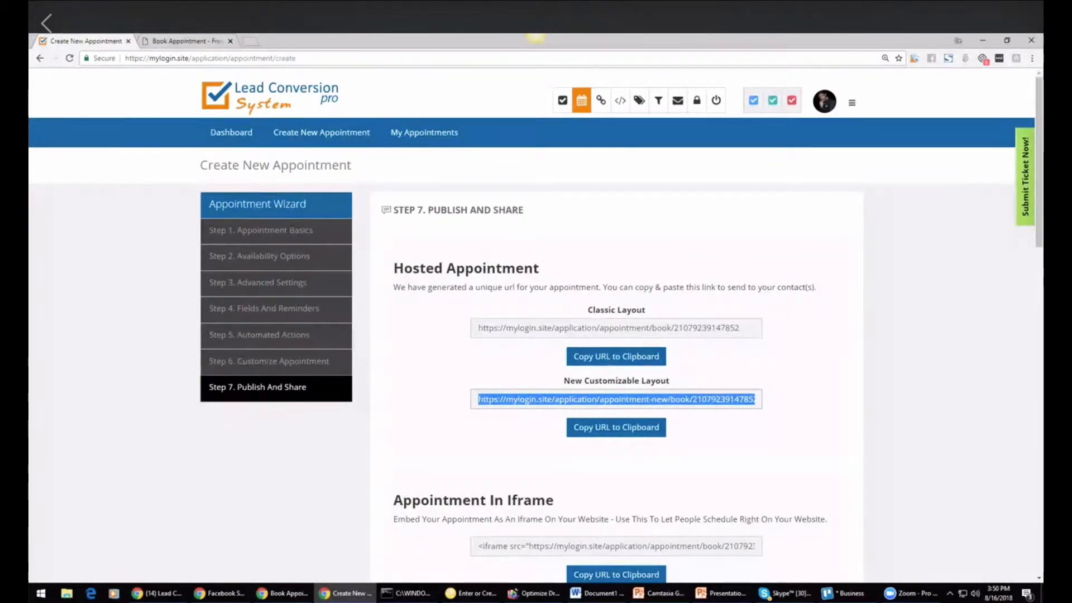
pyautogui.click(536, 37)
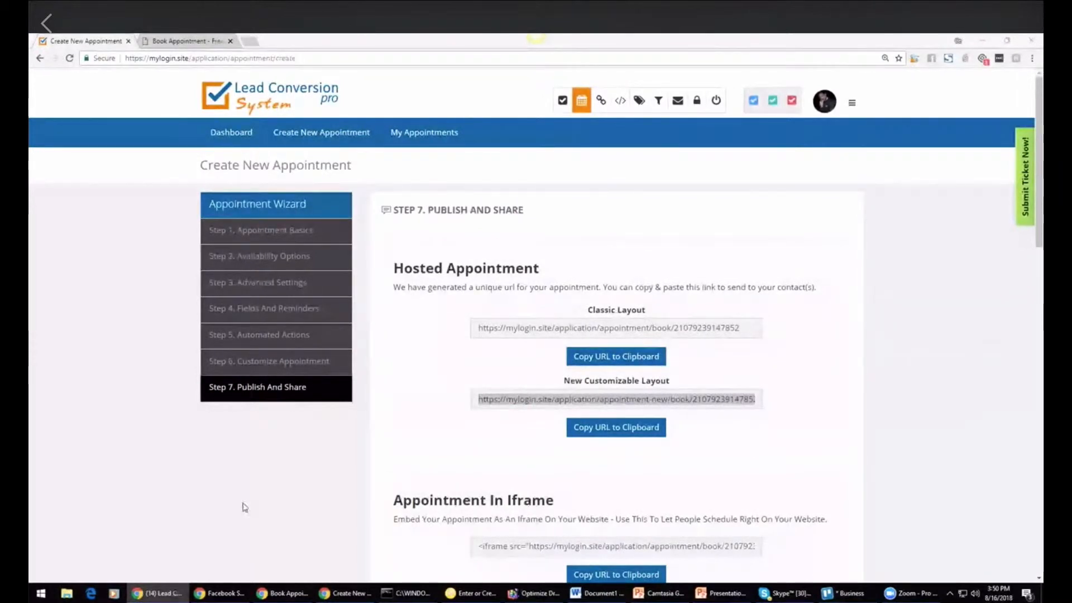
# Step: Switch to the PowerPoint demo outline and review the Setup Calendar Appt checklist items
pyautogui.click(721, 593)
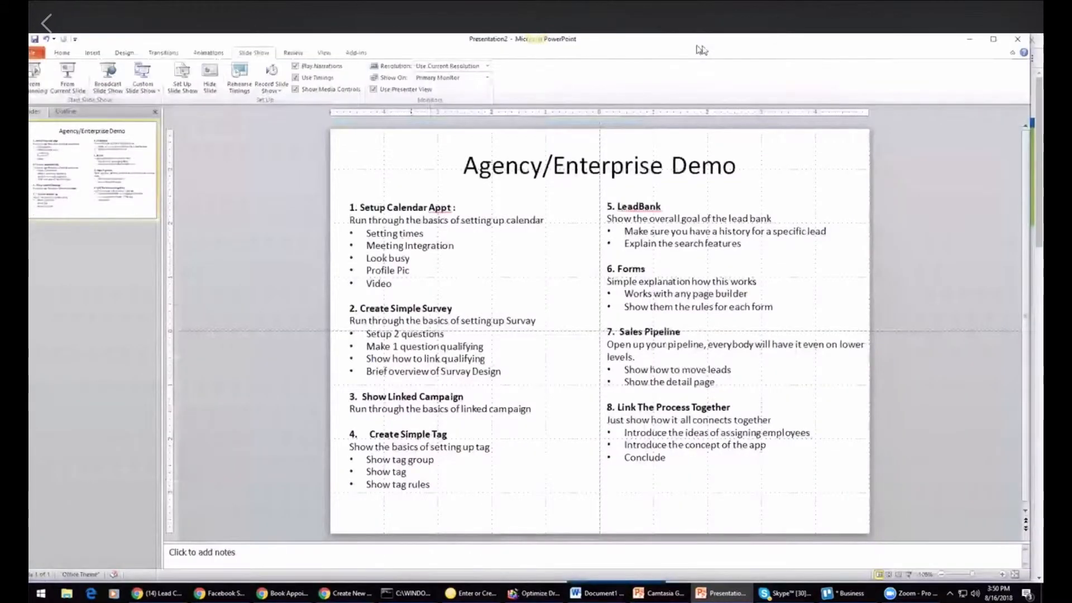
pyautogui.tripleClick(397, 247)
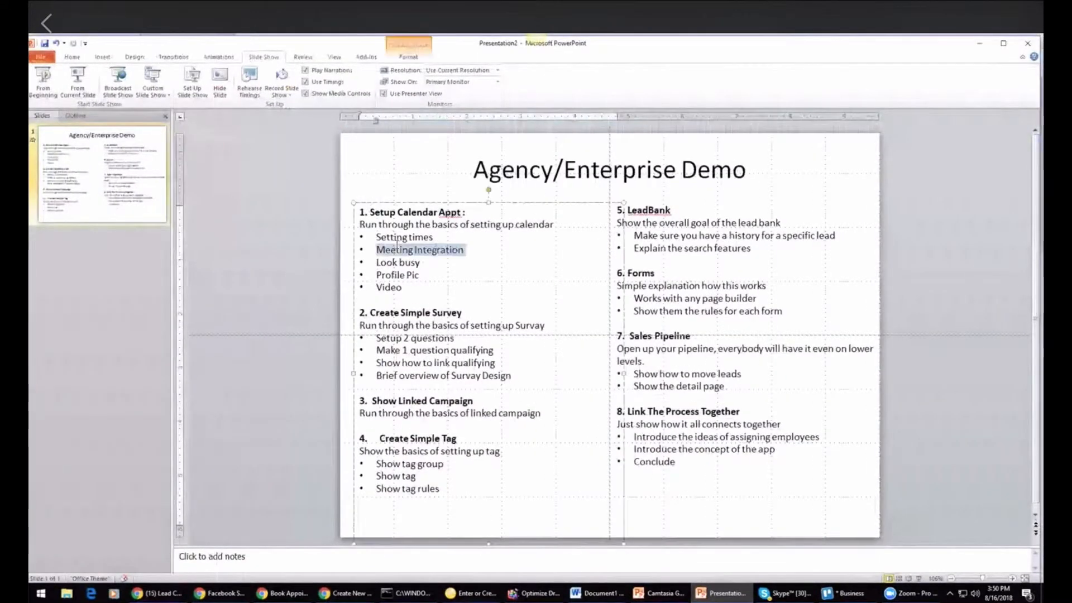
pyautogui.tripleClick(389, 262)
pyautogui.tripleClick(389, 287)
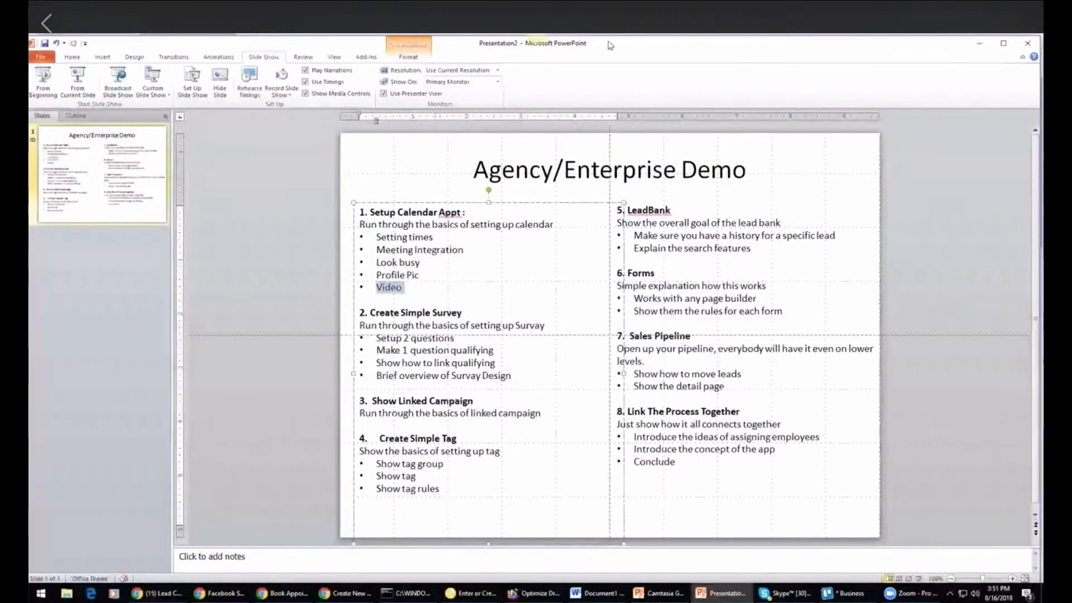
pyautogui.moveTo(607, 42); pyautogui.dragTo(414, 84)
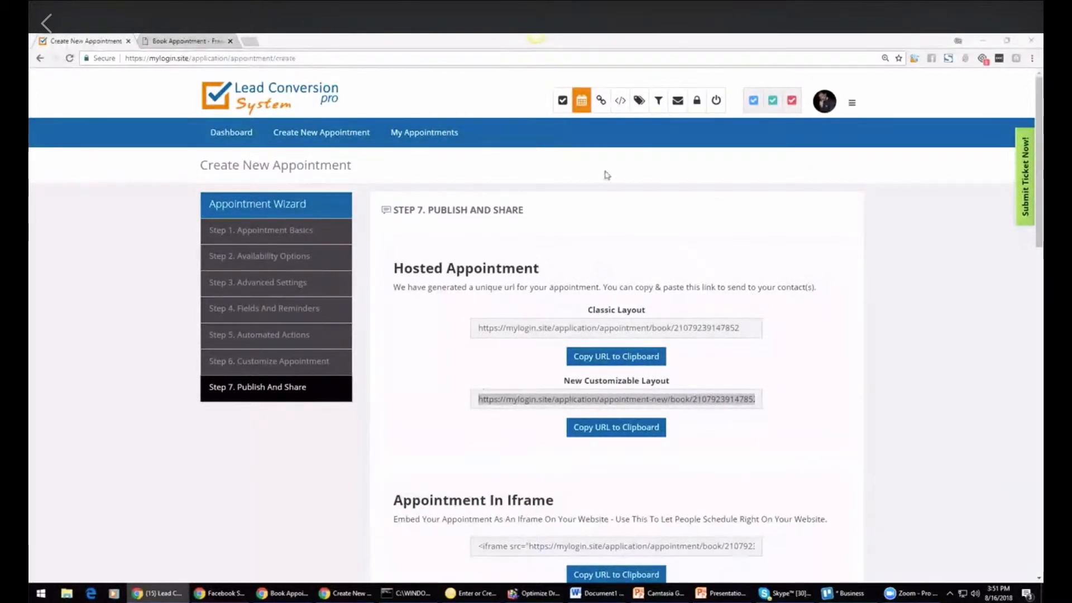
# Step: Leave the wizard for My Surveys and copy the Ignite Mastermind survey link
pyautogui.click(562, 112)
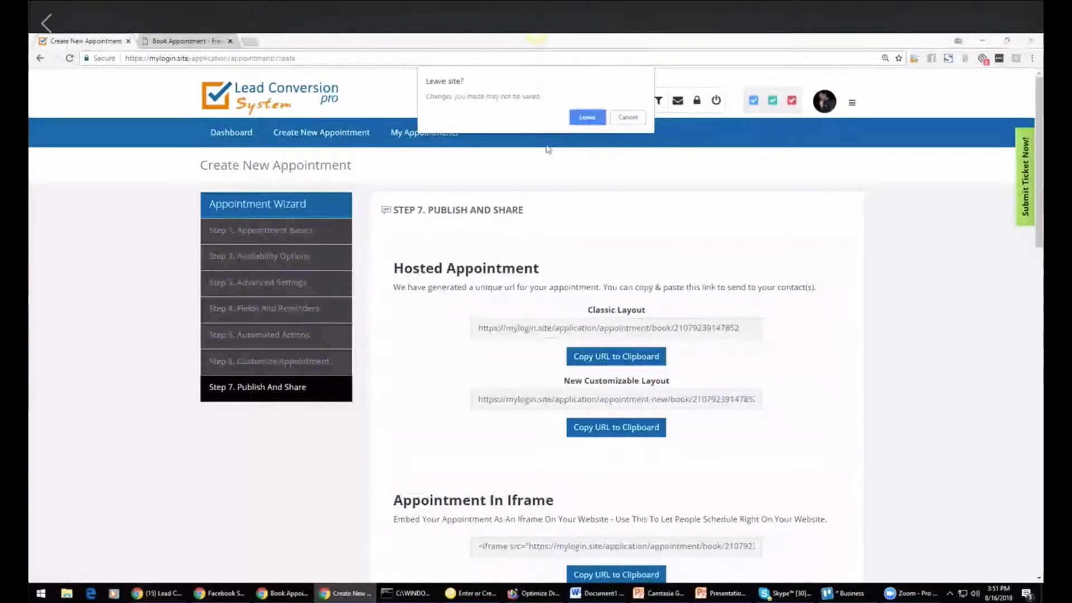
pyautogui.click(584, 115)
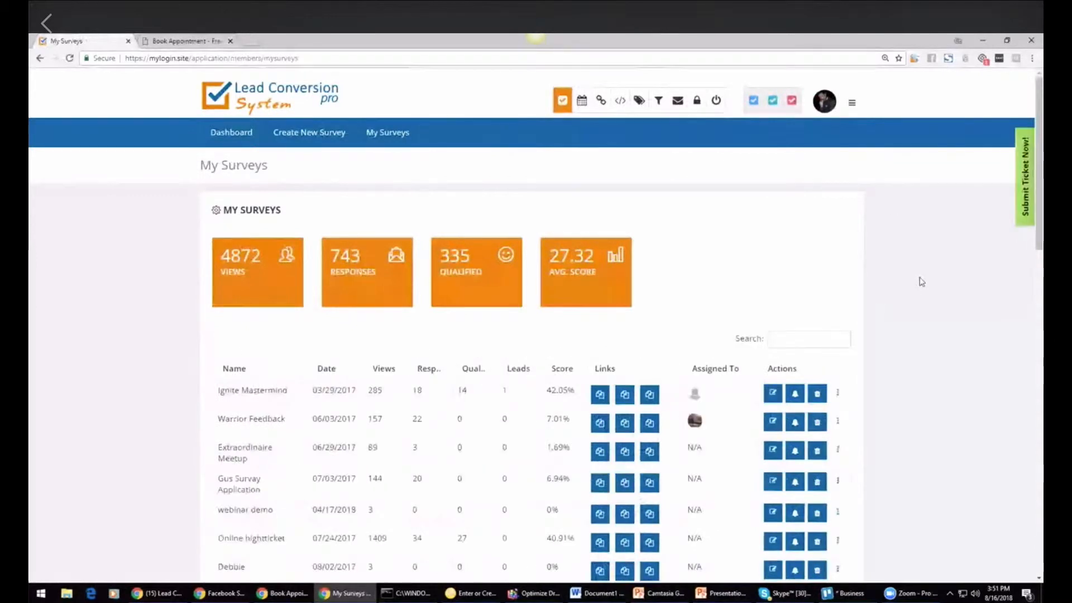
pyautogui.scroll(-1, 1039, 178)
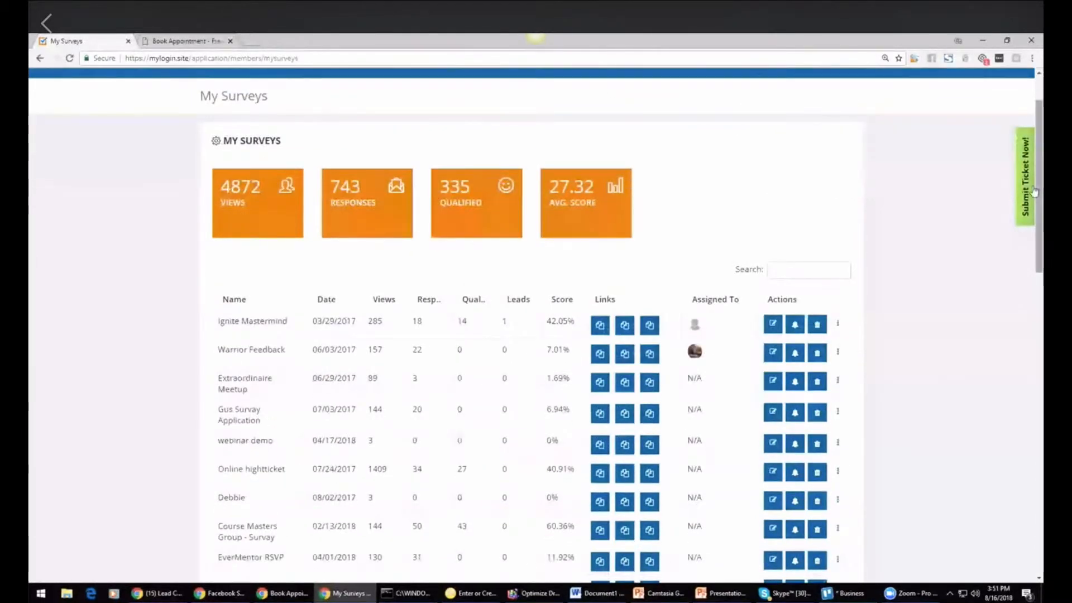
pyautogui.click(598, 329)
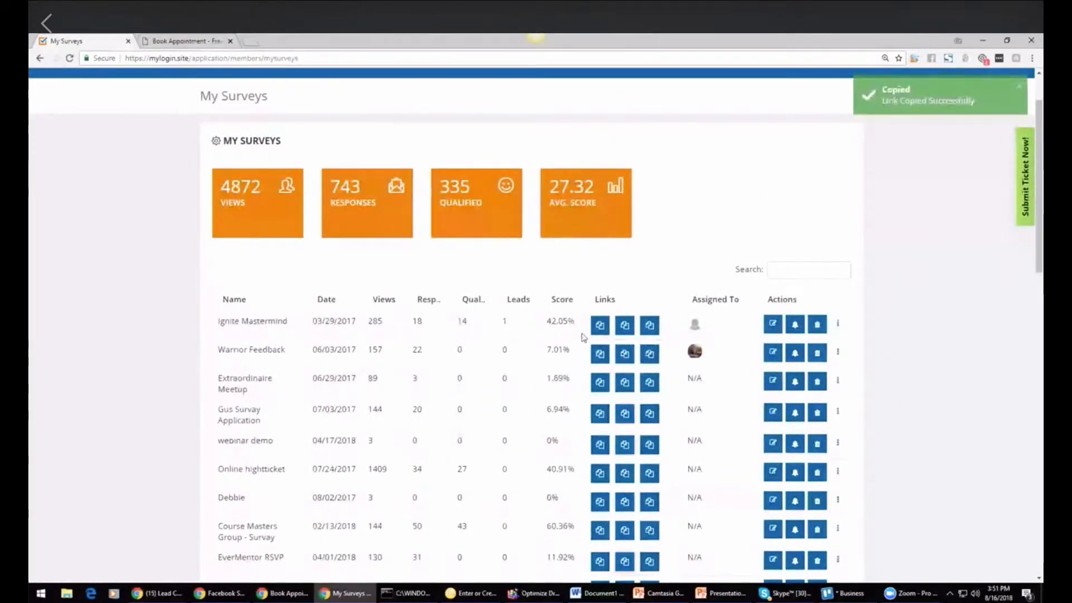
# Step: Open the copied survey link in a new browser tab
pyautogui.click(248, 43)
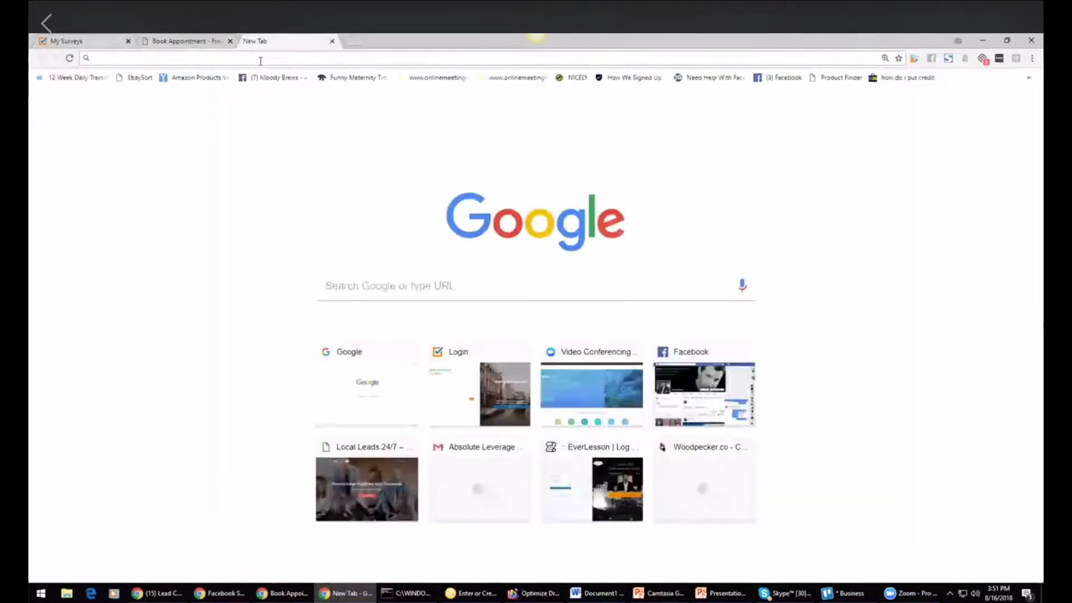
pyautogui.hotkey('ctrl', 'v')
pyautogui.press('Return')
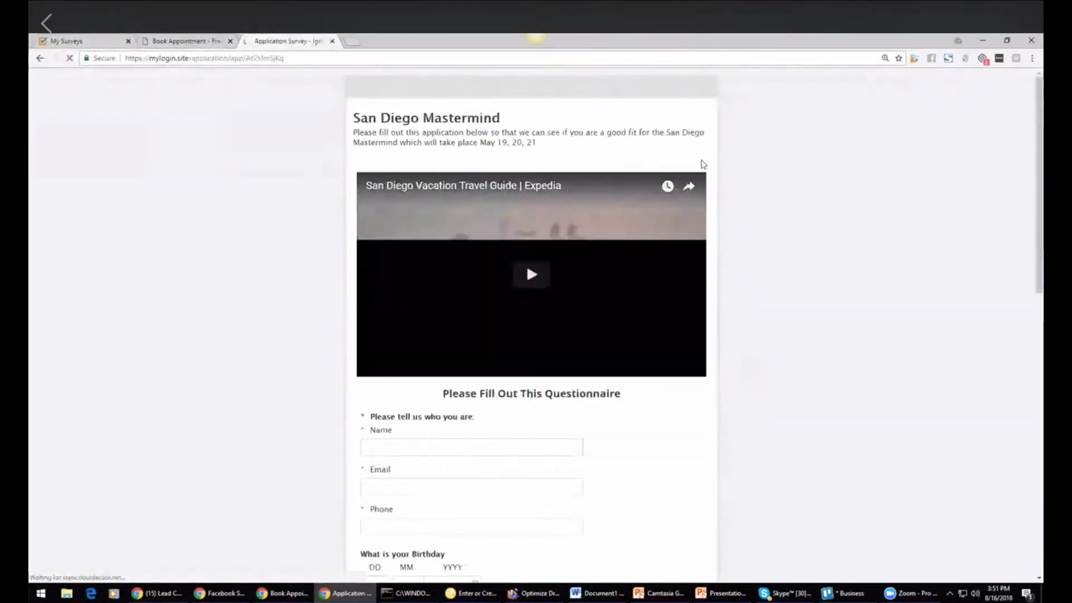
# Step: Look over the San Diego Mastermind survey page, then return to the My Surveys list
pyautogui.scroll(-8, 1019, 330)
pyautogui.scroll(8, 1019, 330)
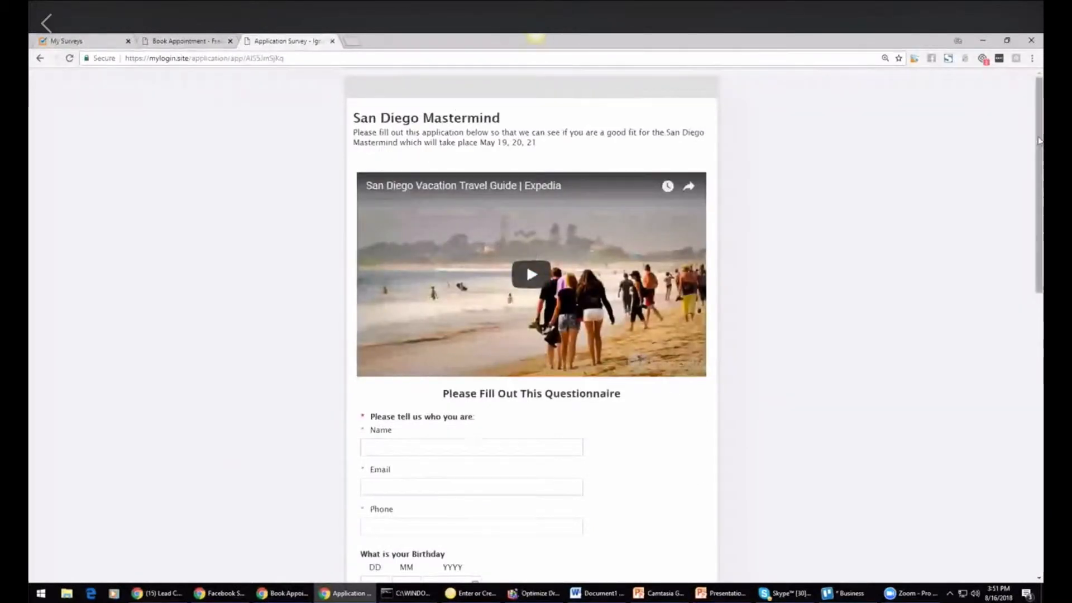
pyautogui.scroll(-9, 1010, 357)
pyautogui.scroll(-1, 1008, 368)
pyautogui.scroll(10, 1008, 369)
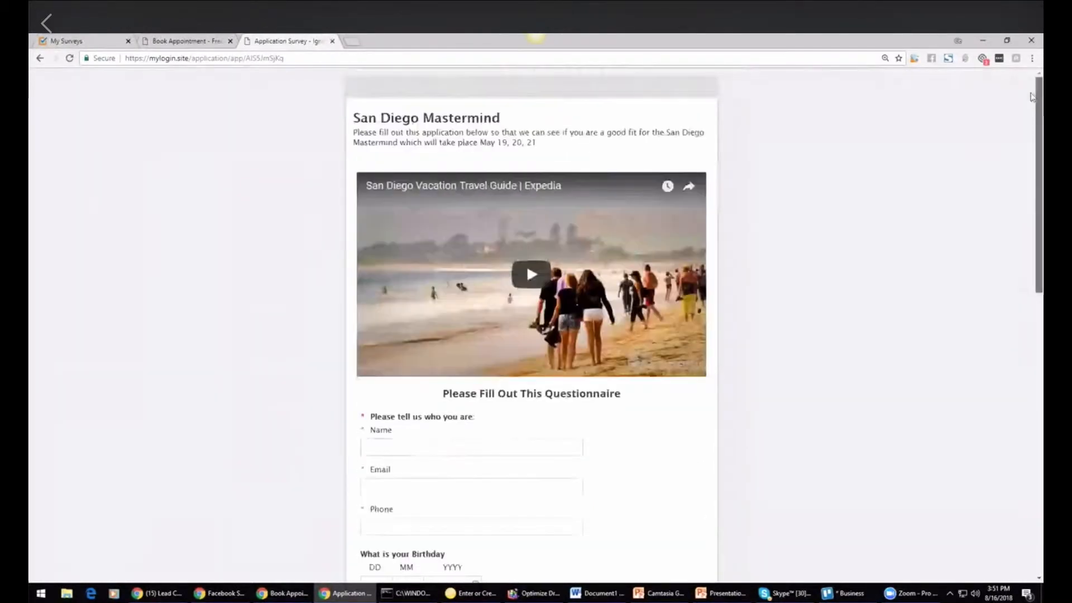
pyautogui.click(185, 41)
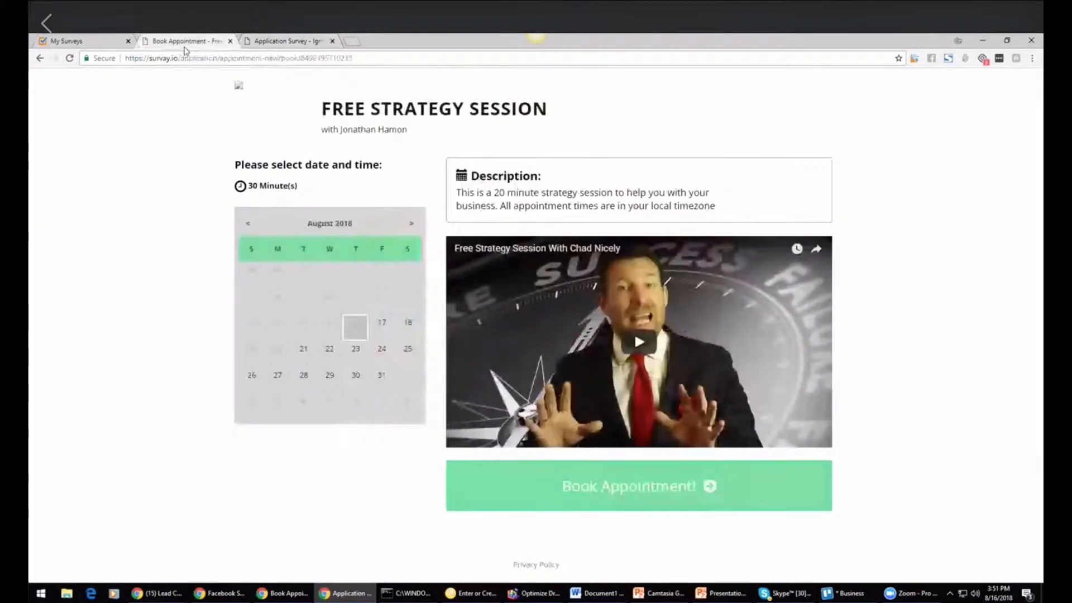
pyautogui.click(89, 42)
# Step: Copy the Katarinas Group Research survey link and open it in a new tab
pyautogui.moveTo(1039, 259); pyautogui.dragTo(1034, 390)
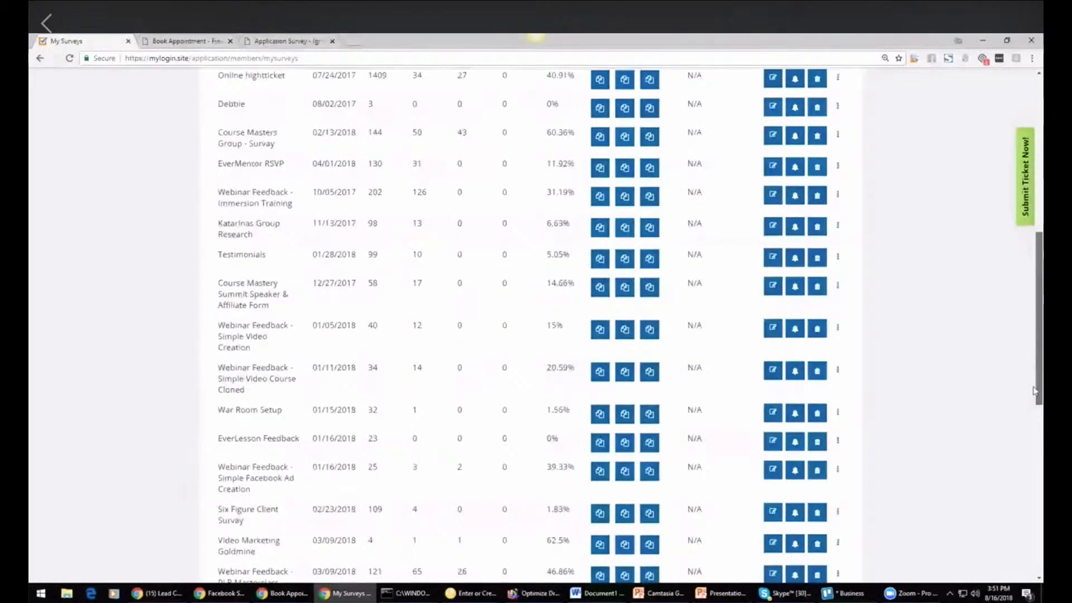
pyautogui.click(649, 227)
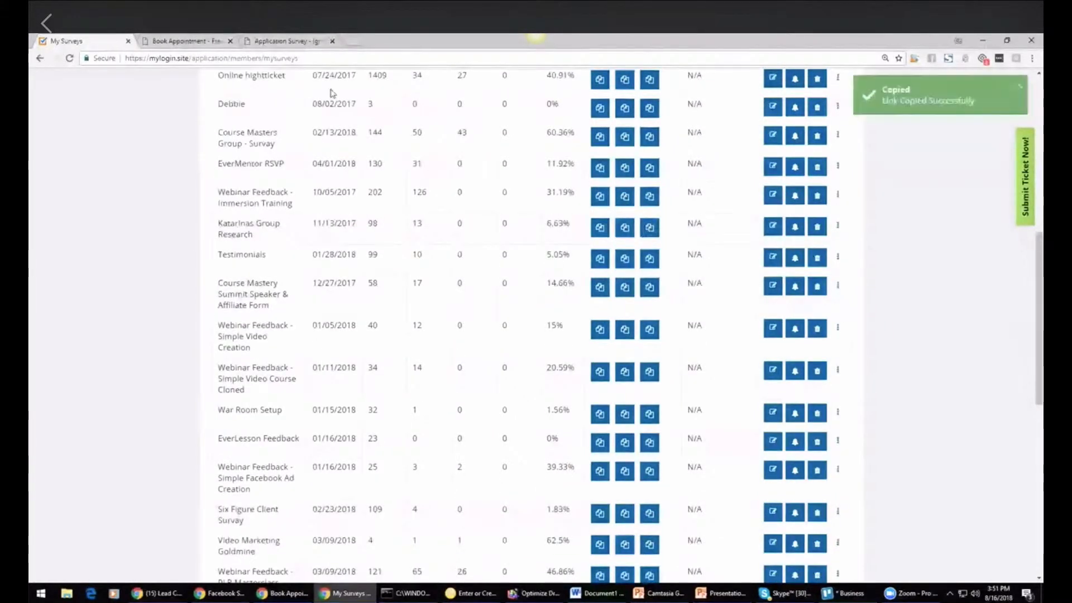
pyautogui.click(350, 42)
pyautogui.hotkey('ctrl', 'v')
pyautogui.press('Return')
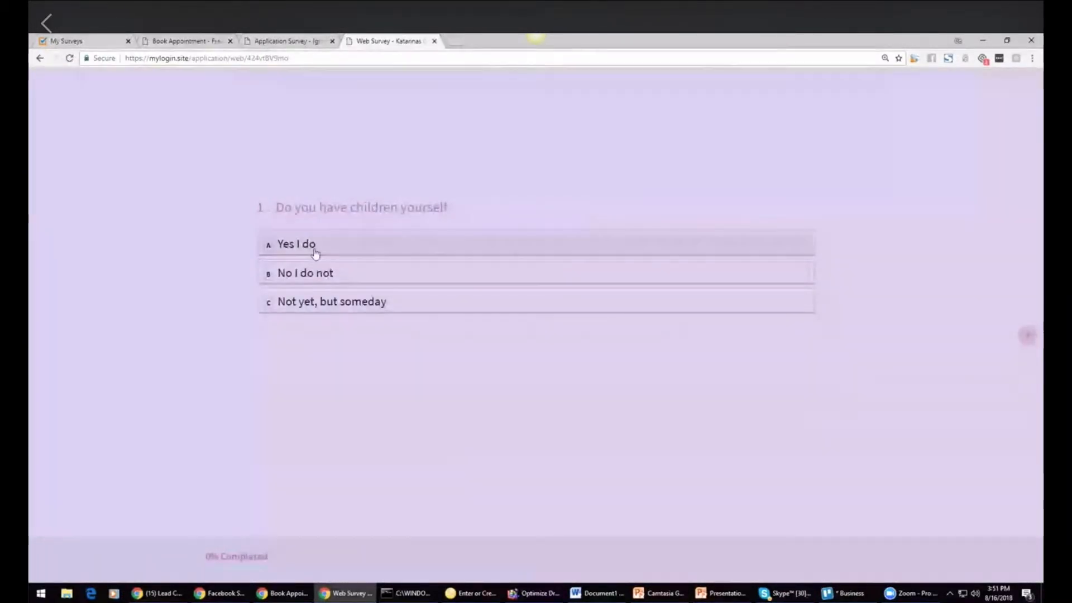
# Step: Answer the first two questions of the Katarinas Group Research survey, picking Yes I do and Encouragement
pyautogui.click(315, 254)
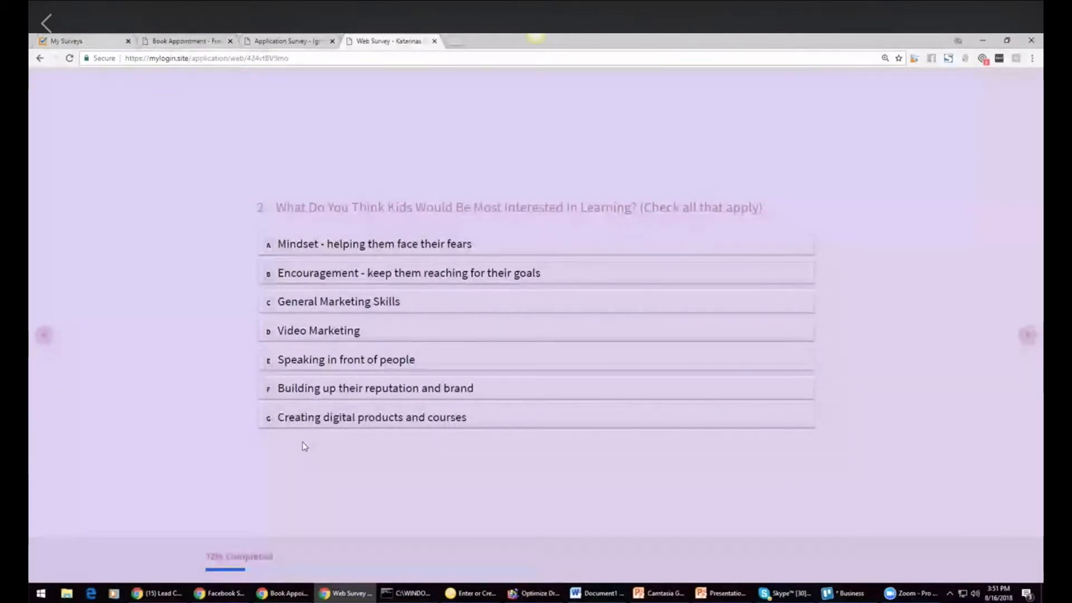
pyautogui.click(604, 279)
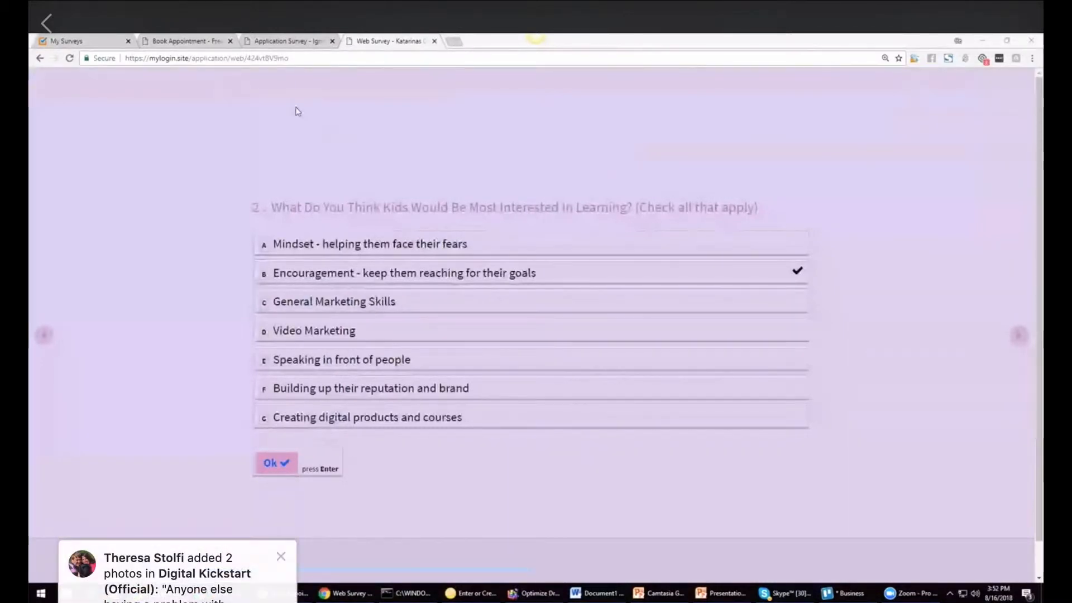
# Step: Return to My Surveys and create a new survey named Coaching coall
pyautogui.click(93, 48)
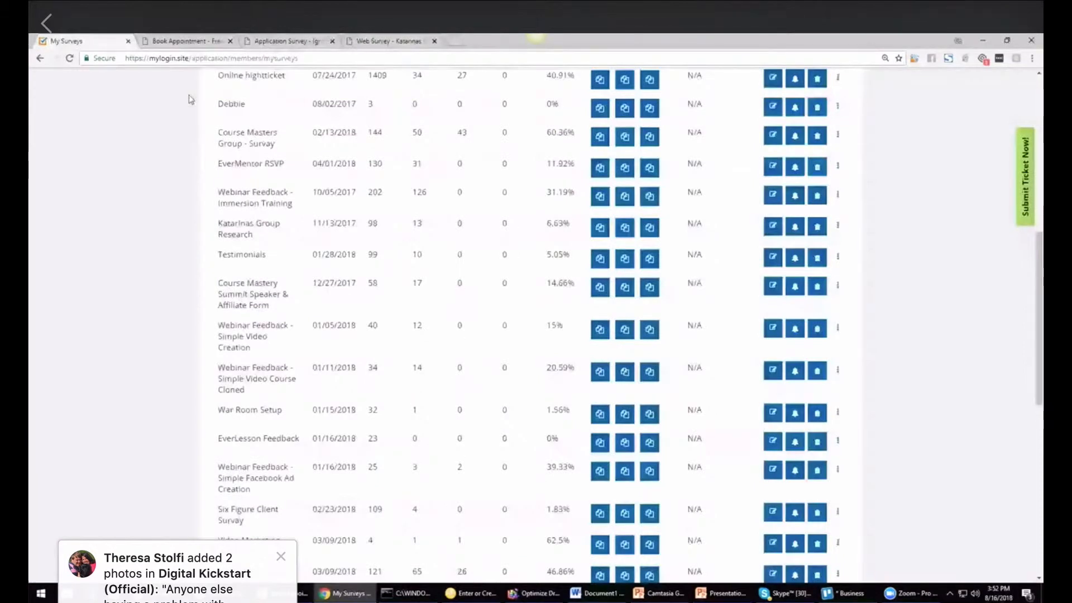
pyautogui.scroll(8, 191, 99)
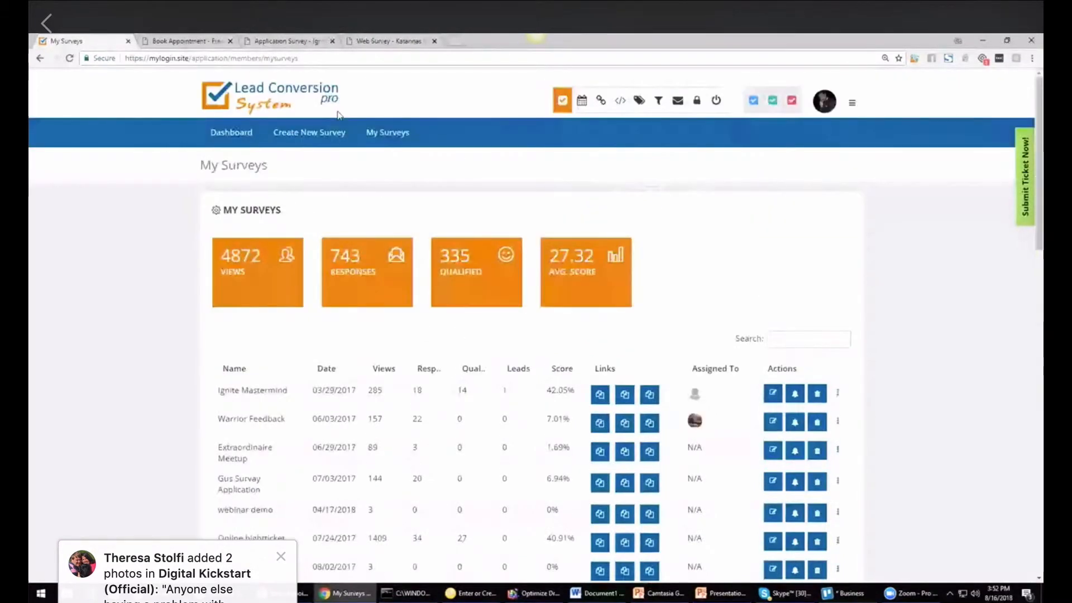
pyautogui.click(294, 139)
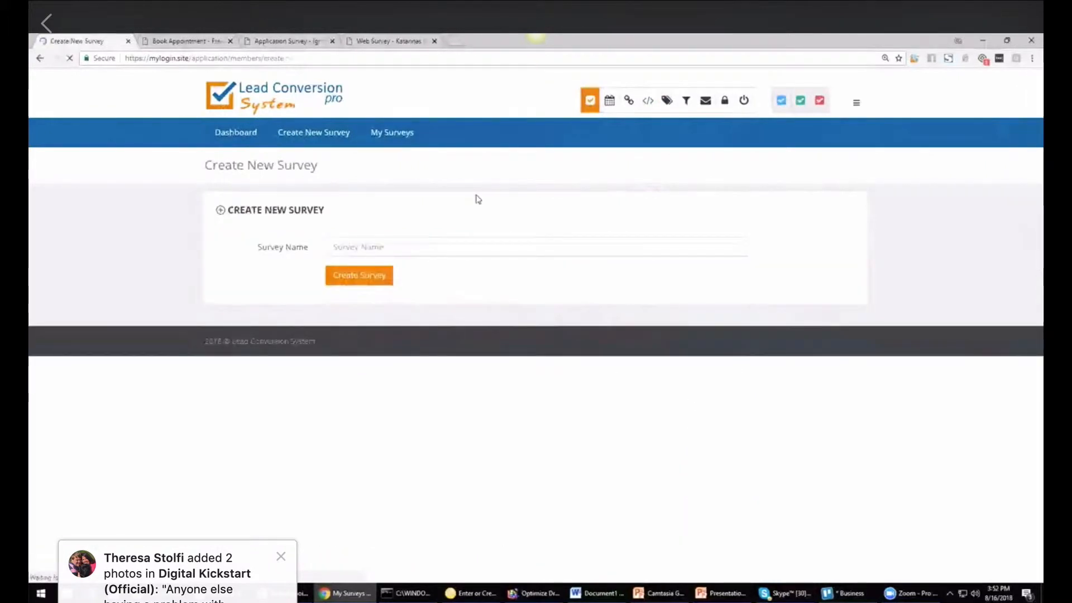
pyautogui.click(372, 246)
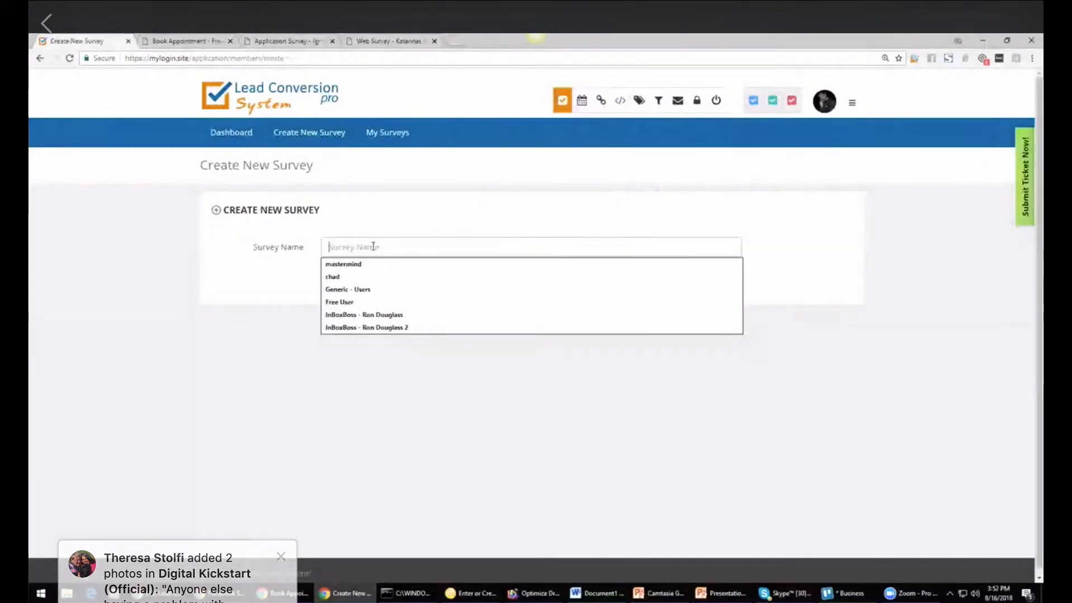
pyautogui.write('ma')
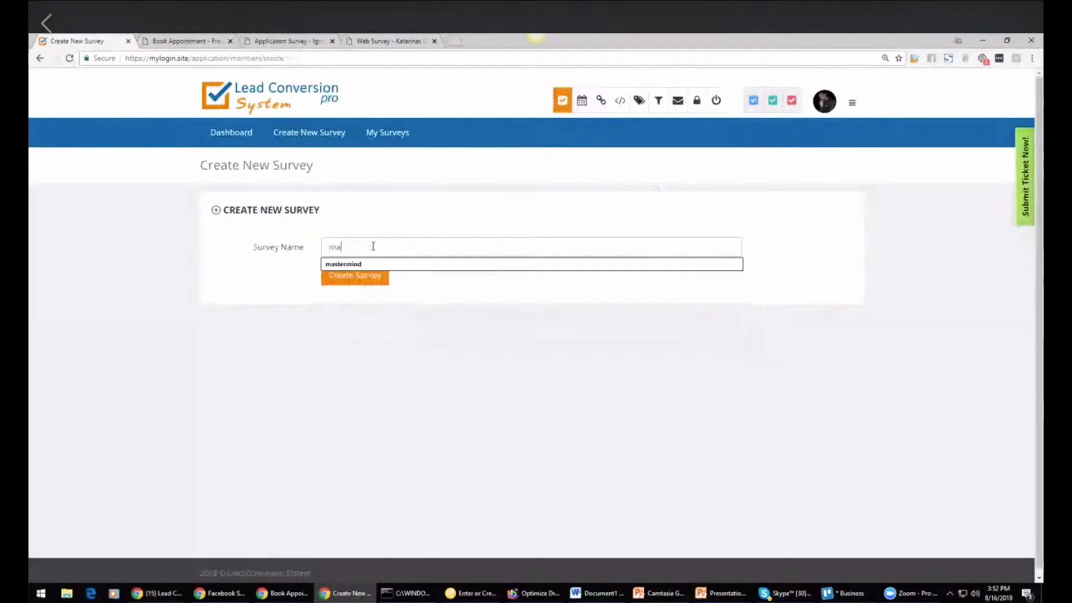
pyautogui.press('BackSpace')
pyautogui.press('BackSpace')
pyautogui.write('co')
pyautogui.click(355, 264)
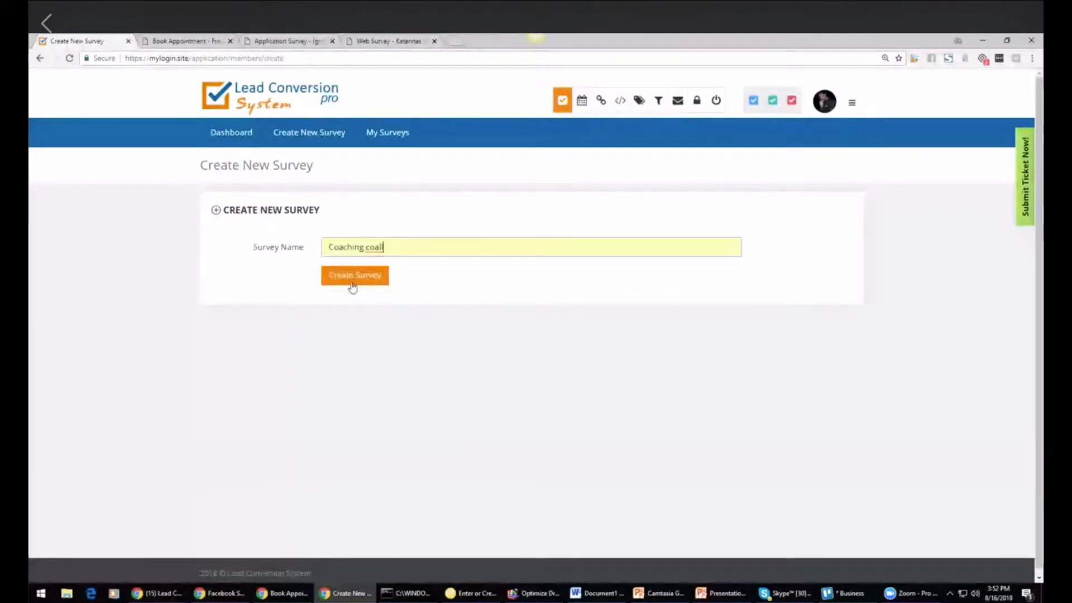
pyautogui.click(352, 284)
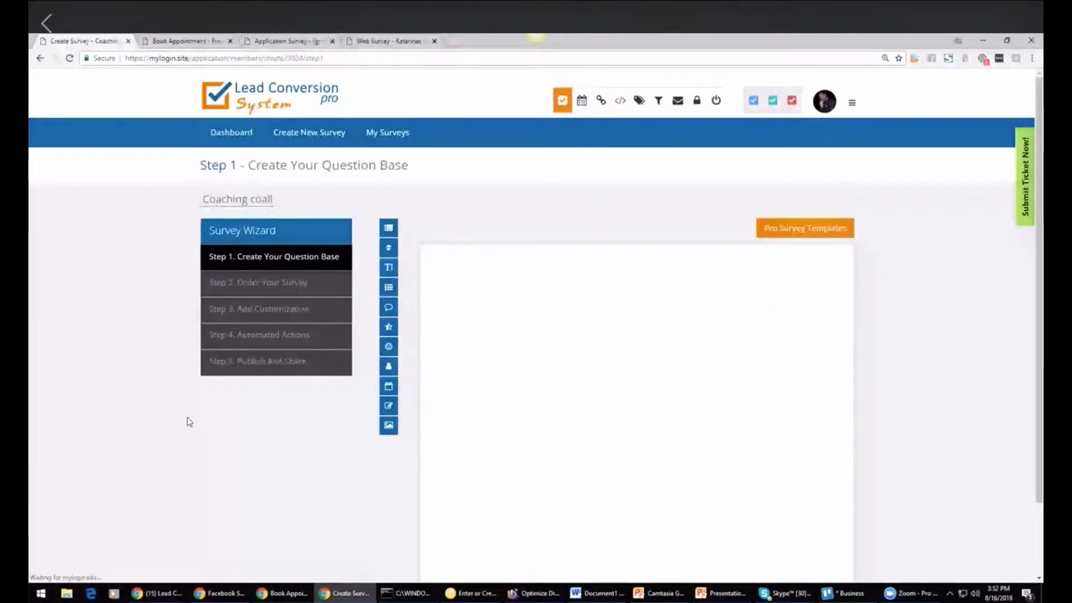
# Step: Start a multiple choice question and enter the question text Have you been online long
pyautogui.scroll(-1, 383, 199)
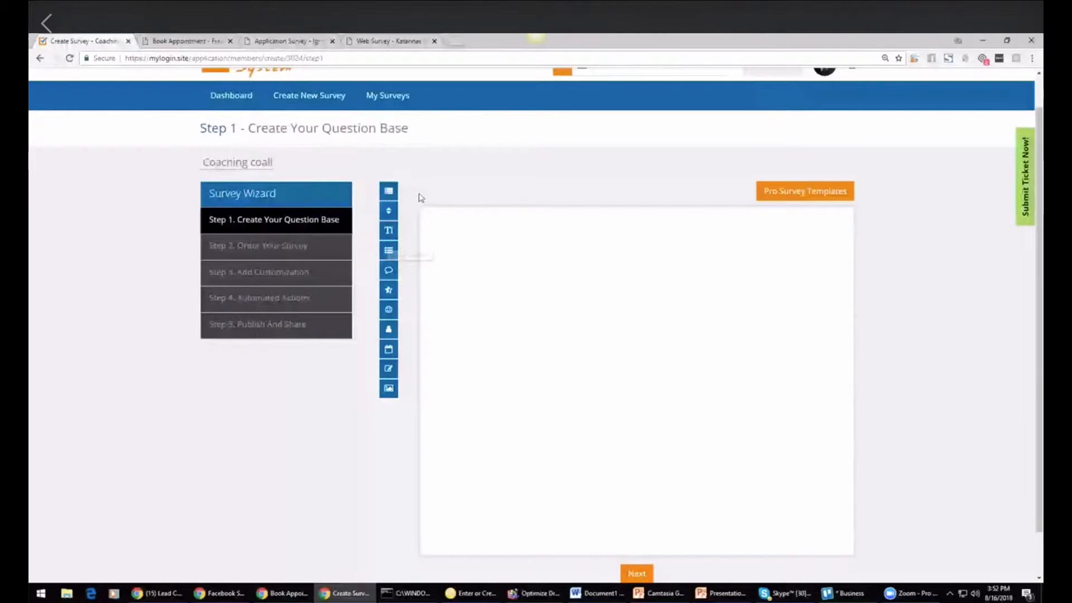
pyautogui.click(388, 194)
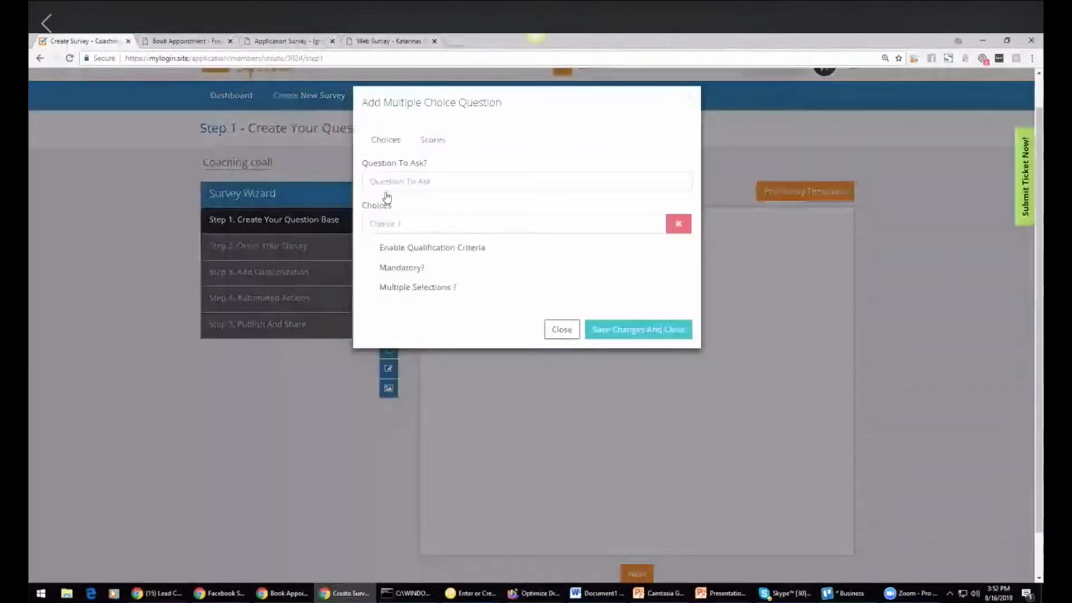
pyautogui.click(409, 181)
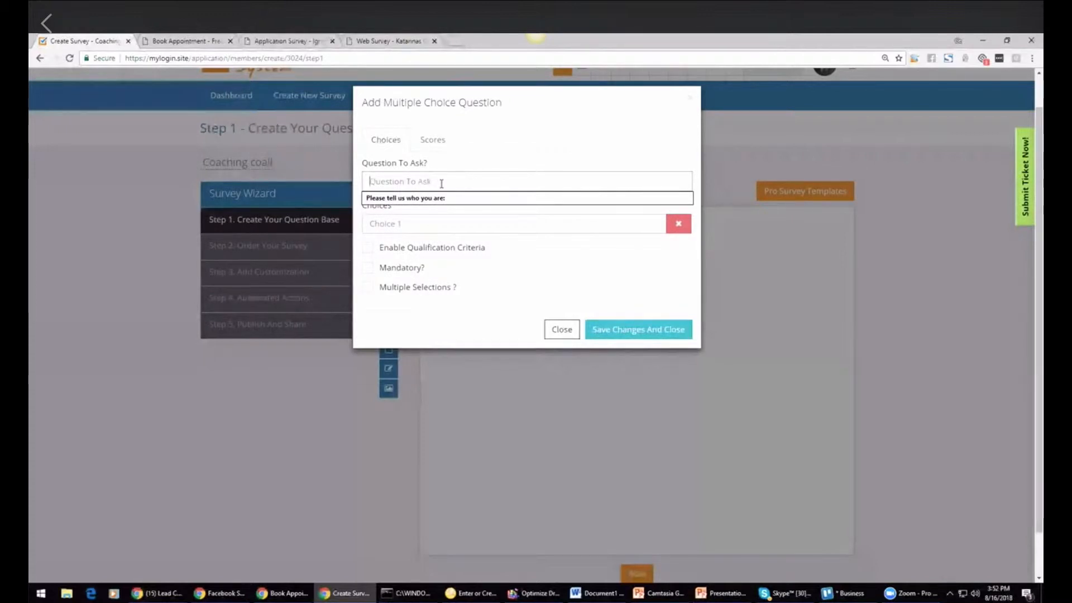
pyautogui.write('How long have you')
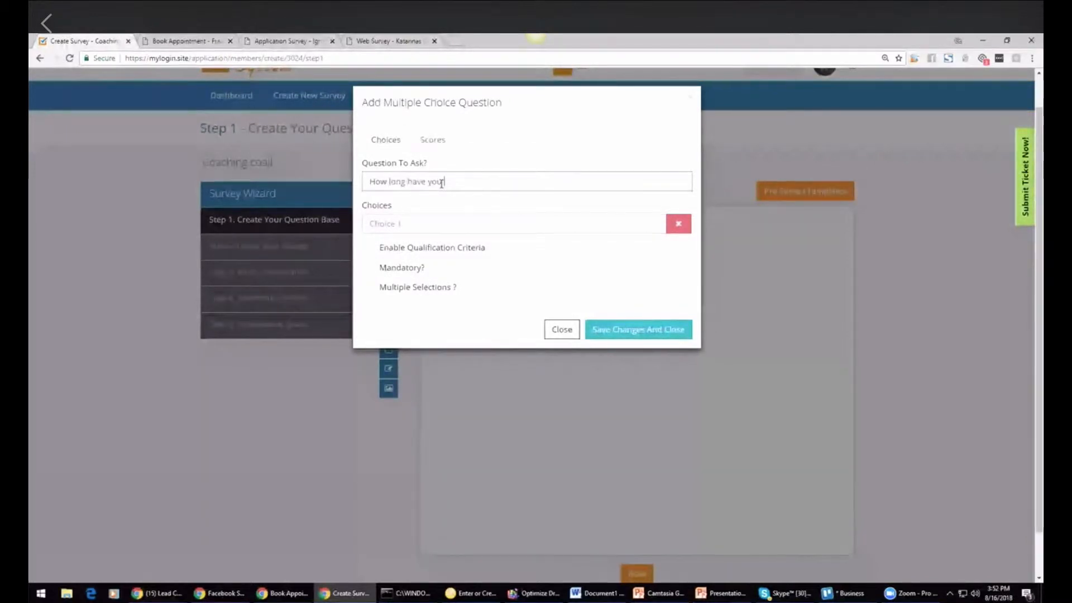
pyautogui.write(' been online')
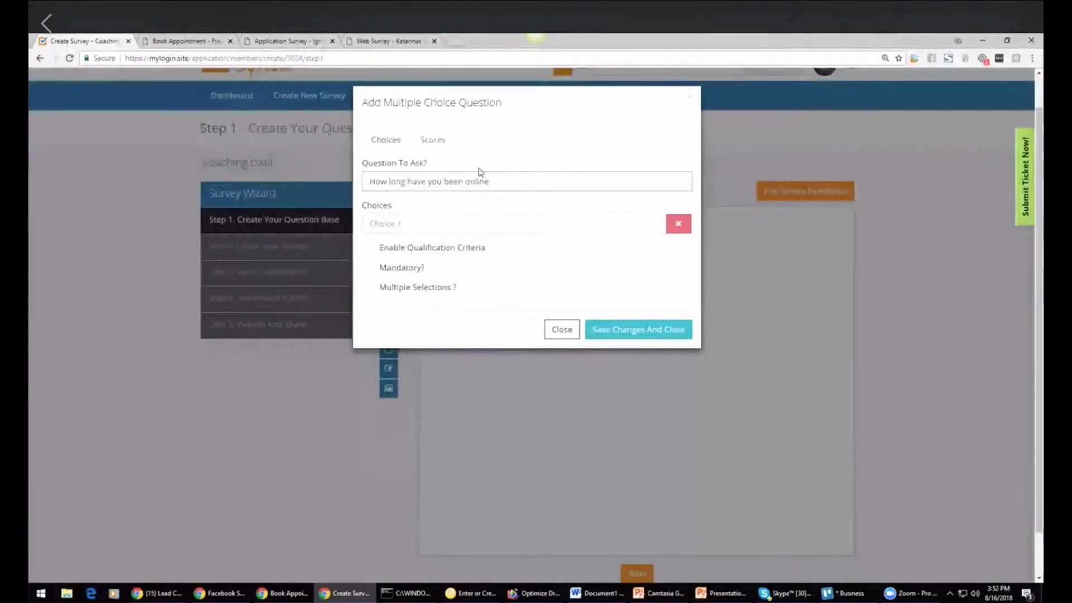
pyautogui.tripleClick(432, 182)
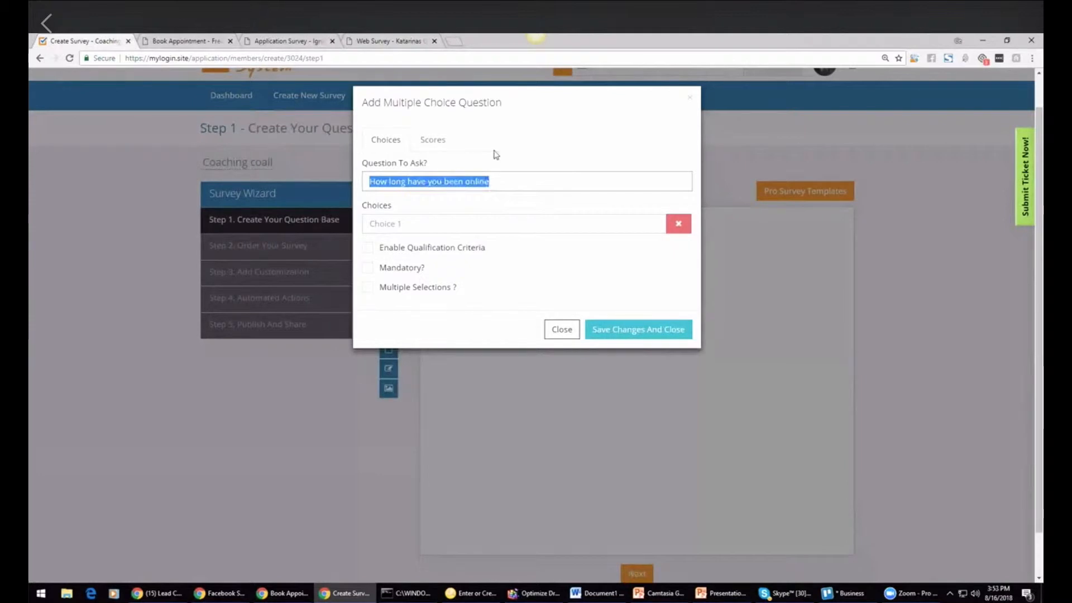
pyautogui.write('Have you been')
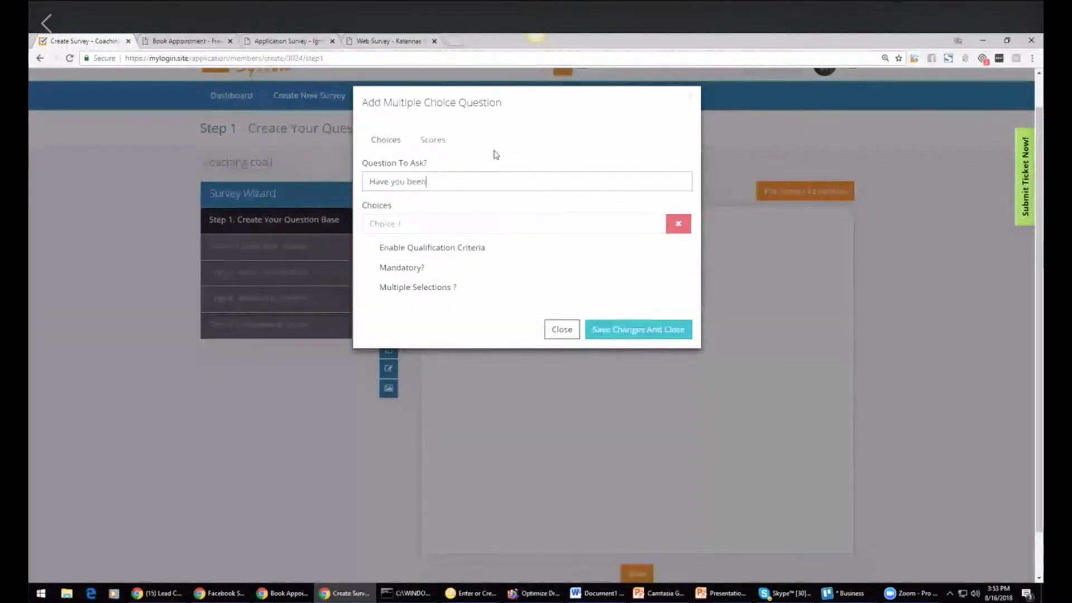
pyautogui.write(' online long')
# Step: Give the question the choices Yes and No and save it
pyautogui.click(466, 224)
pyautogui.write('Yes')
pyautogui.click(460, 252)
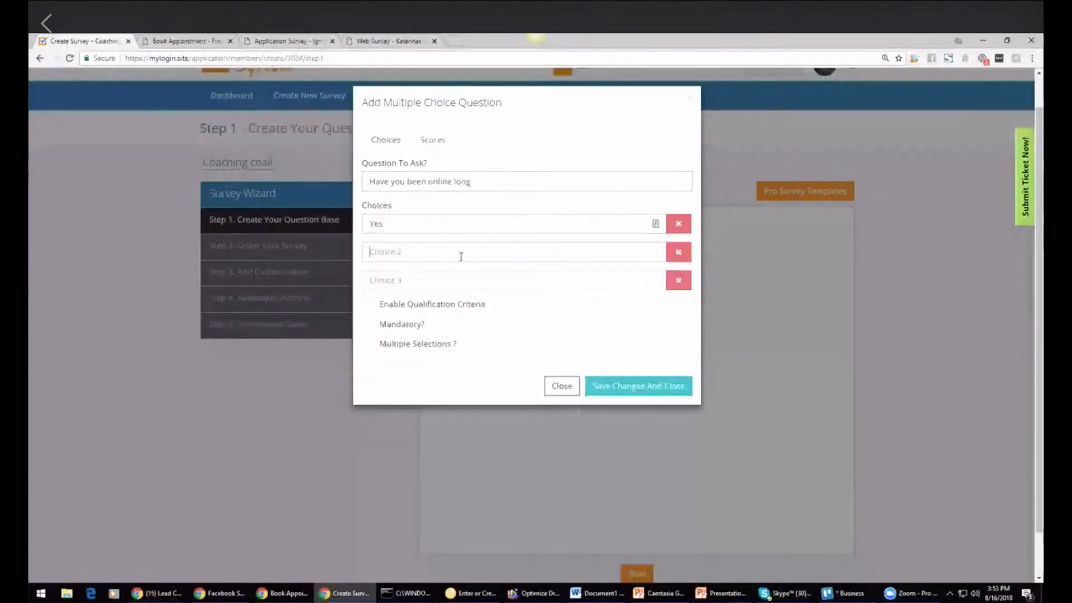
pyautogui.write('No')
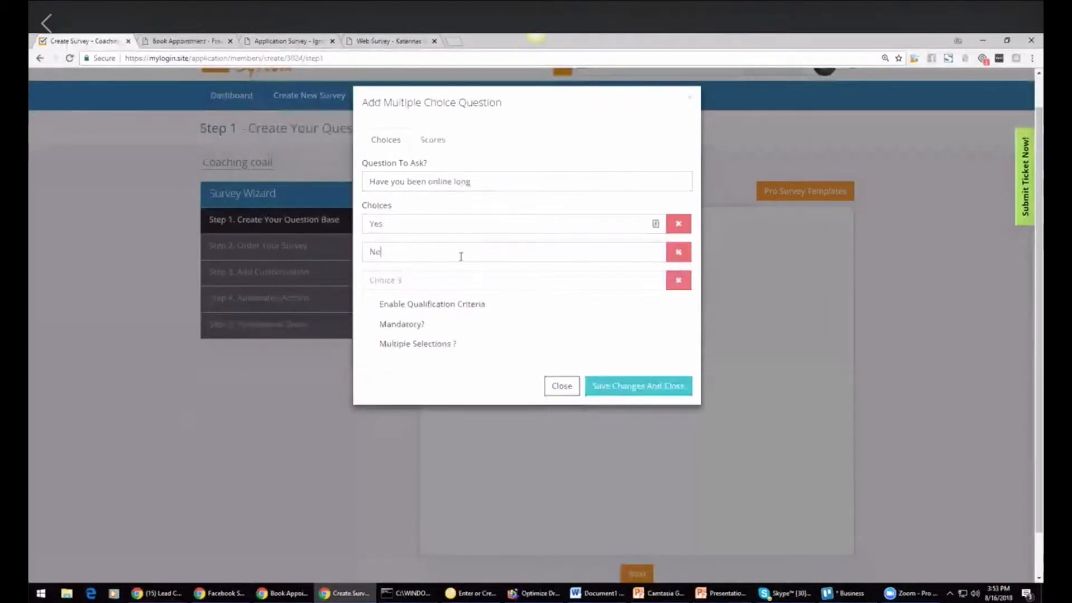
pyautogui.click(262, 410)
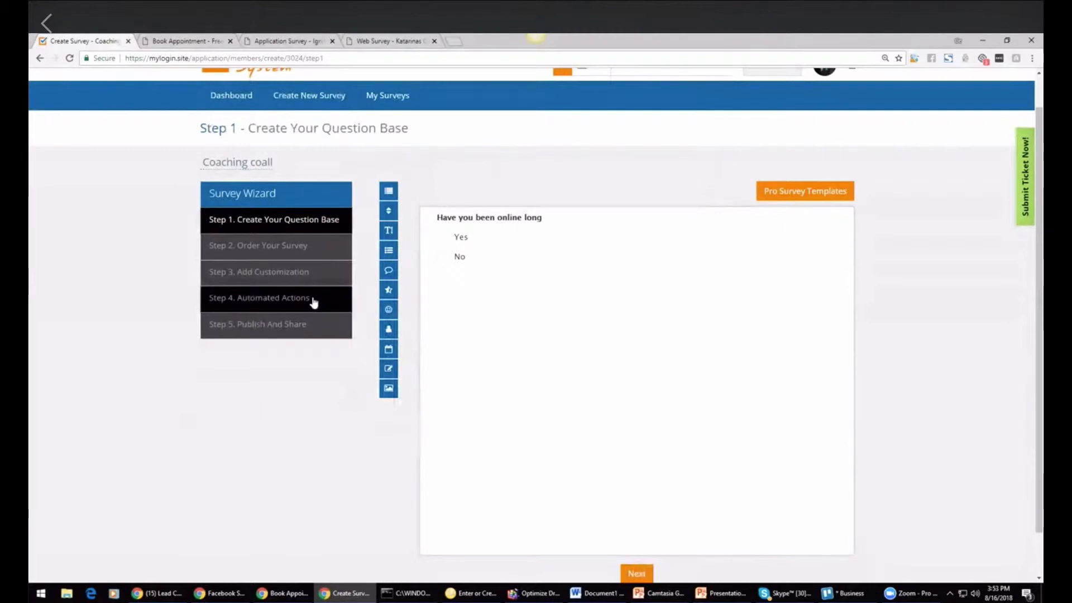
# Step: Add a multiple choice question Will you get on the phone with me? with choices Yes and No Way!
pyautogui.click(389, 192)
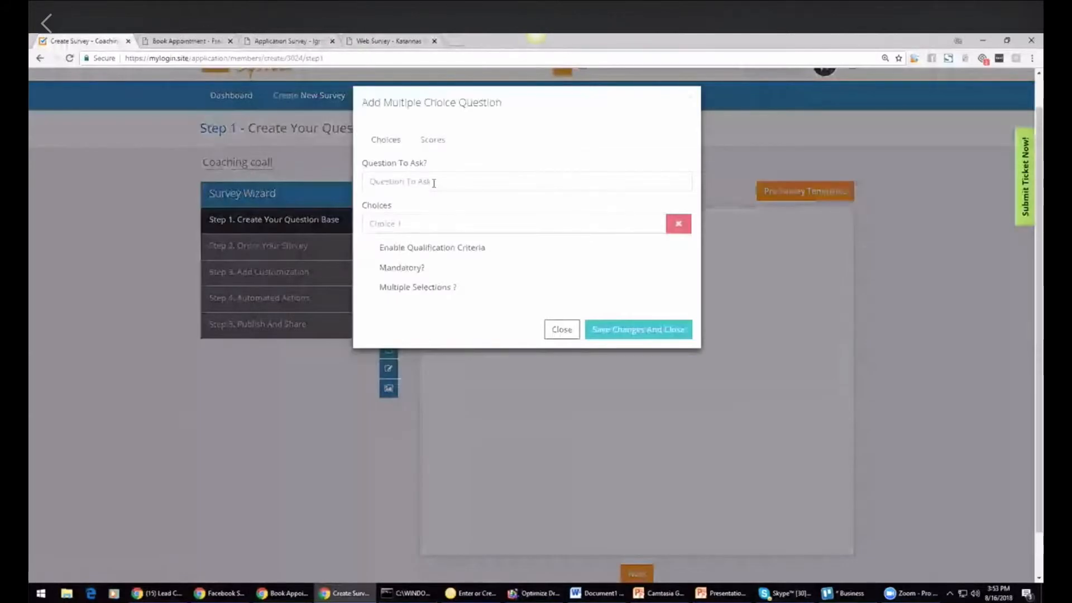
pyautogui.click(435, 182)
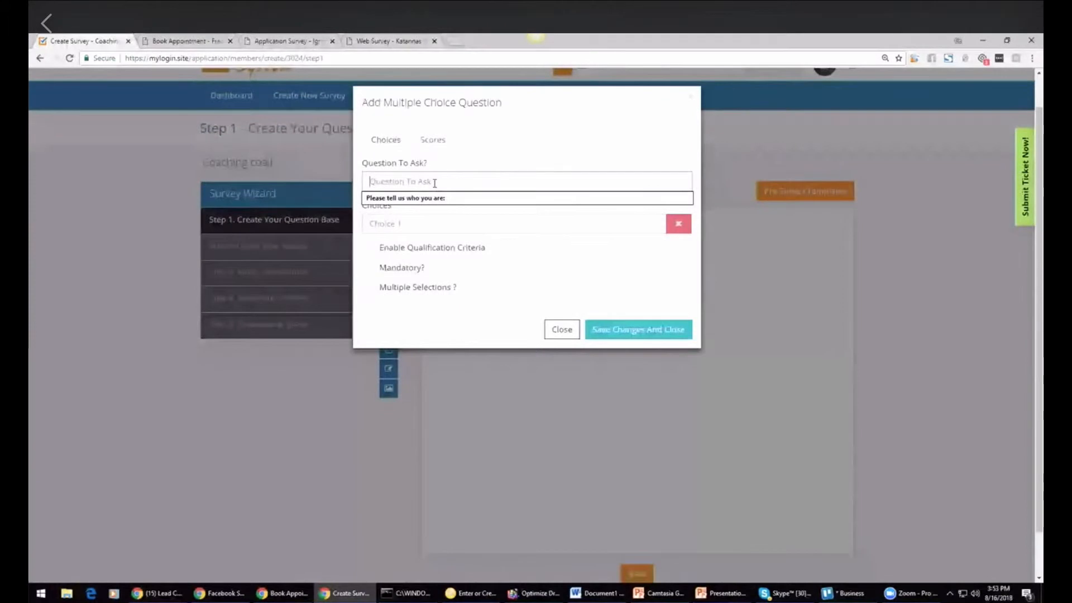
pyautogui.write('Will')
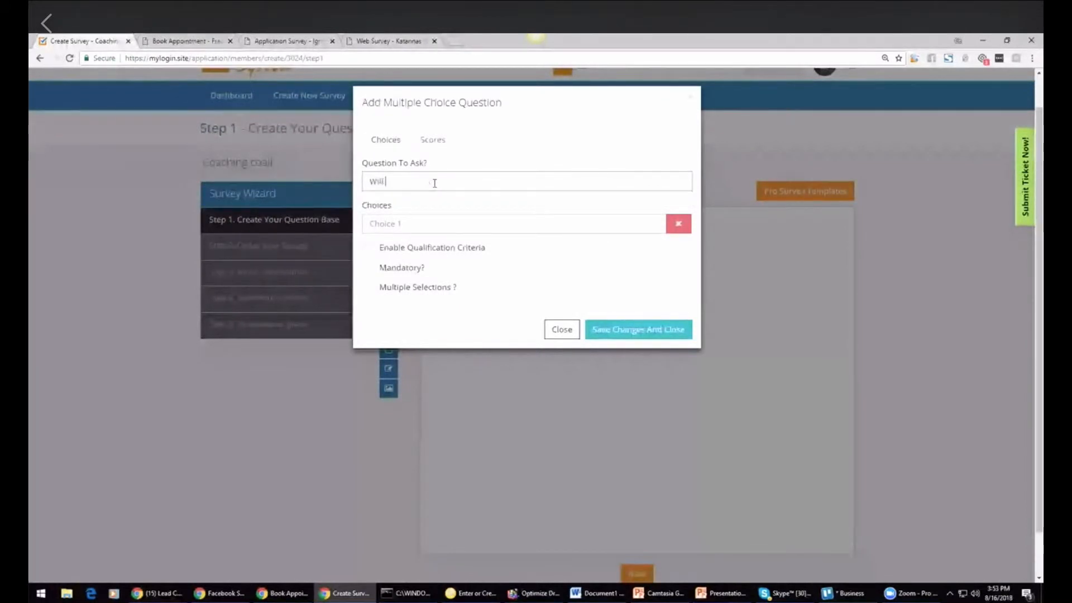
pyautogui.write(' you get on the phone with me?')
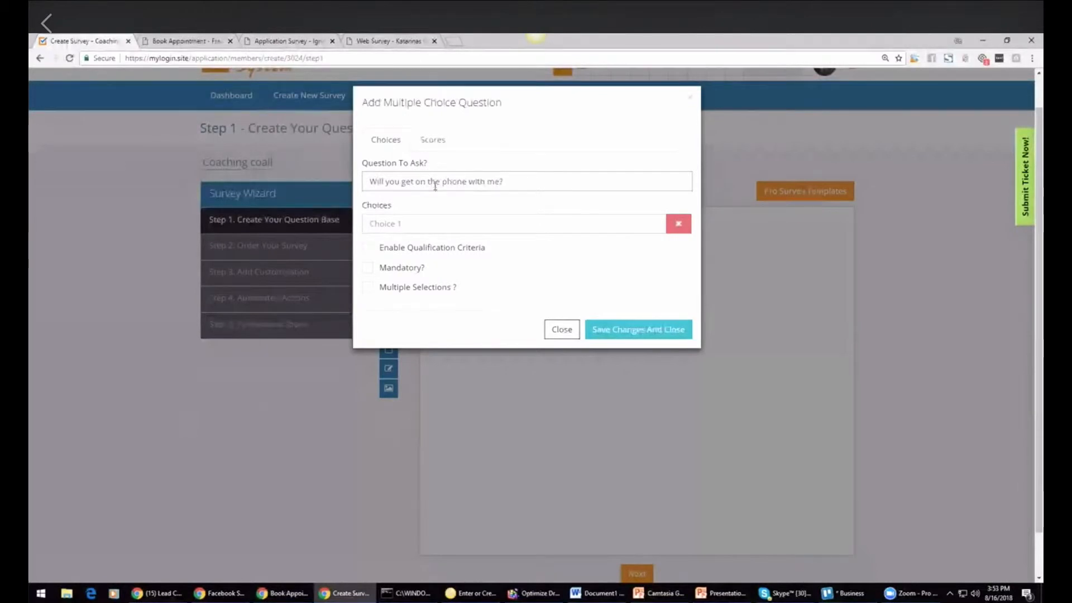
pyautogui.click(430, 222)
pyautogui.write('Yes')
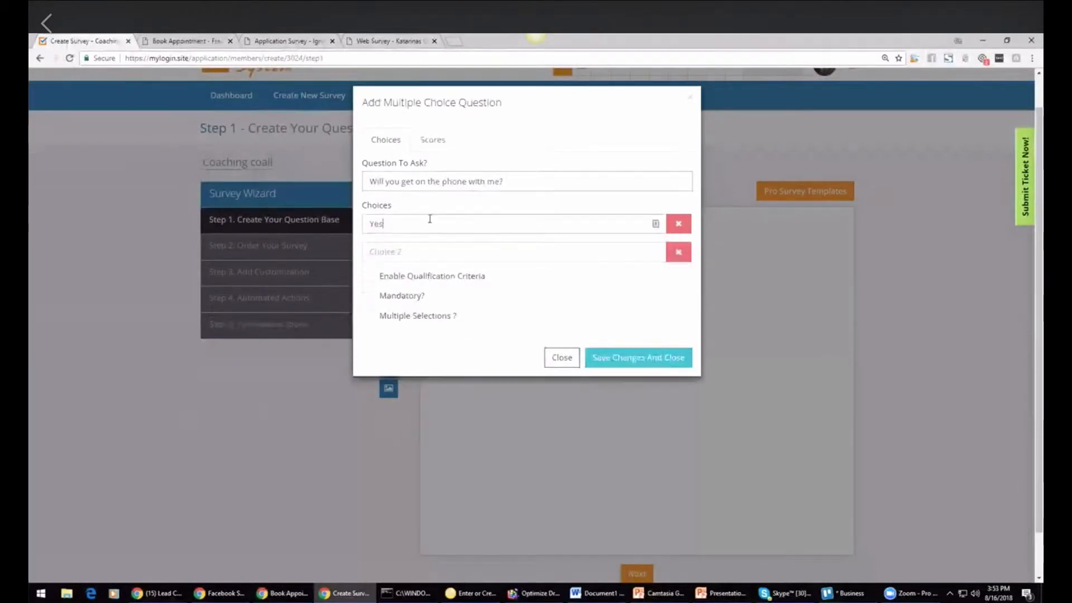
pyautogui.click(418, 251)
pyautogui.write('No Way!')
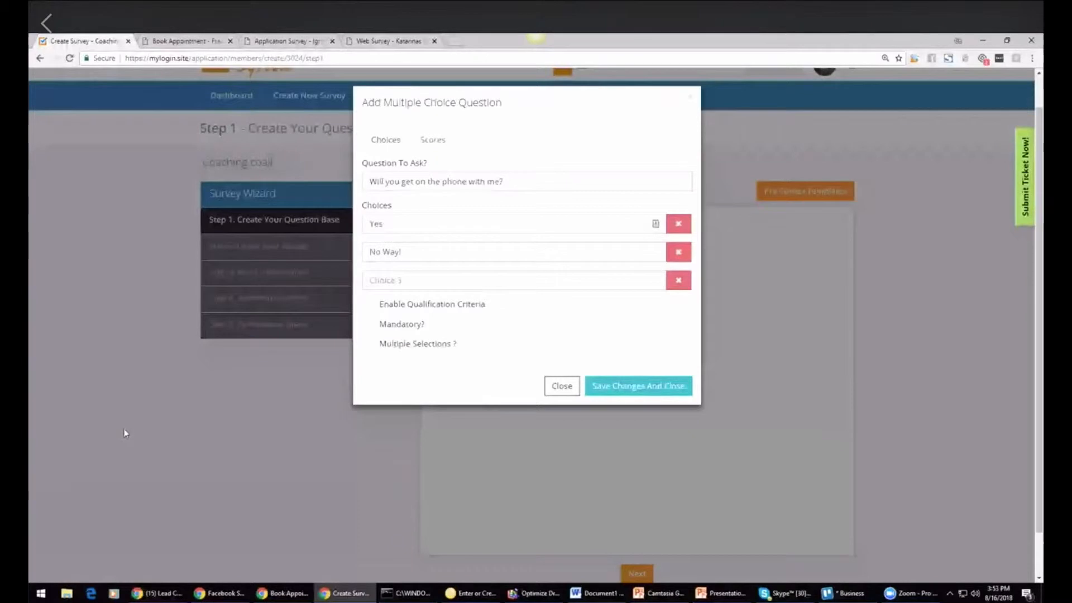
pyautogui.click(157, 593)
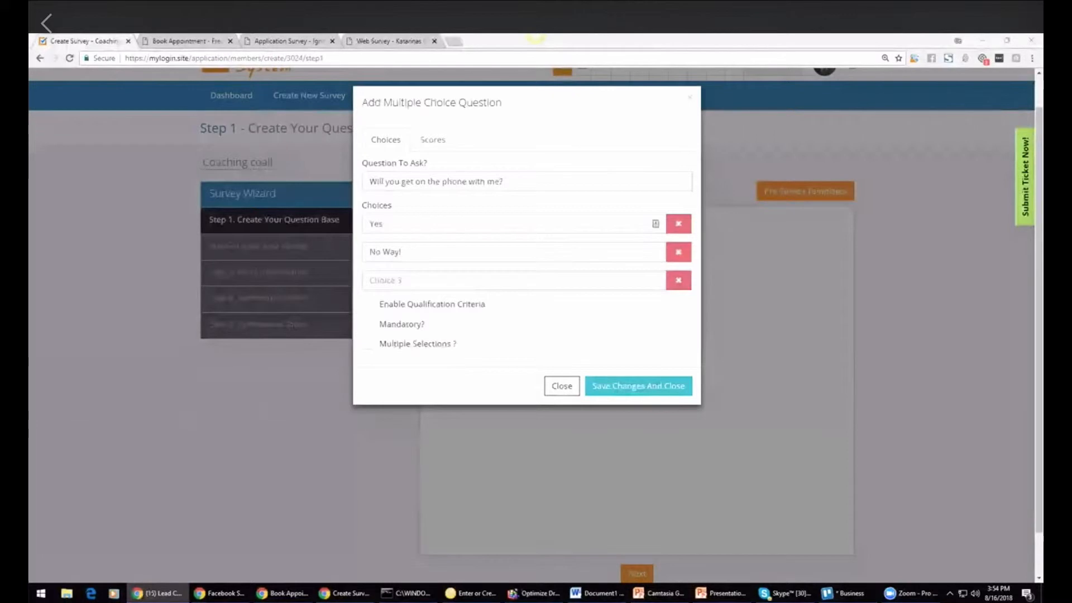
# Step: Enable qualification criteria for this question, mark No Way! as a disqualifier, and save it
pyautogui.click(367, 305)
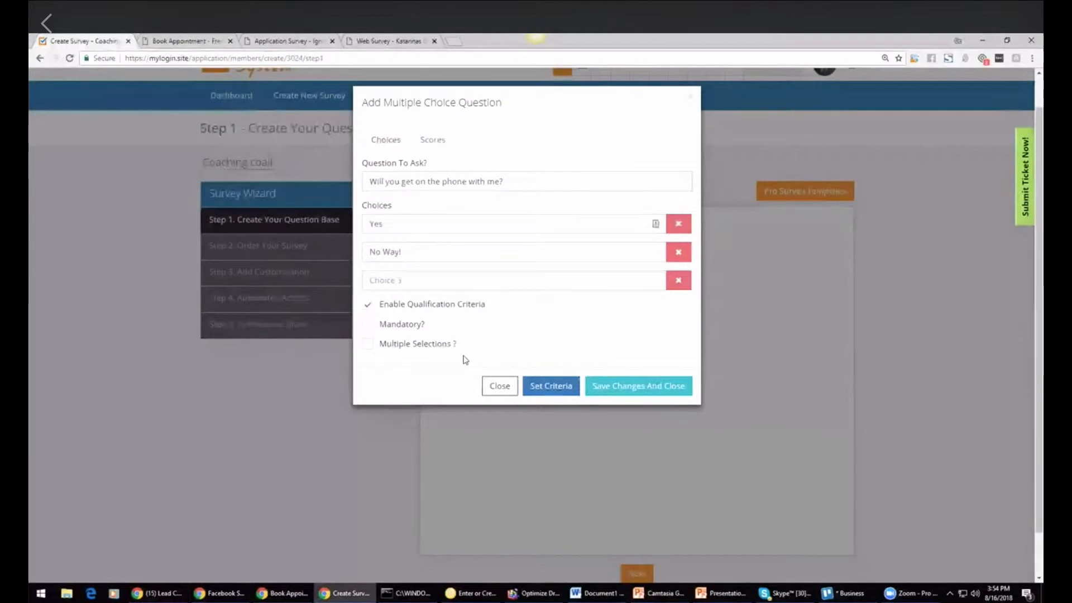
pyautogui.click(549, 394)
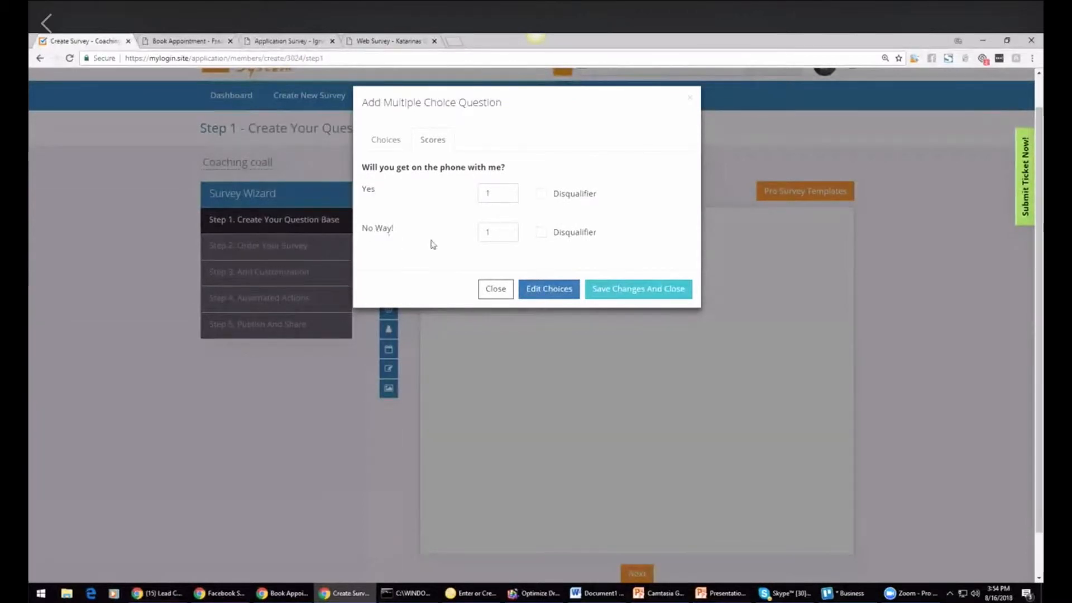
pyautogui.click(542, 239)
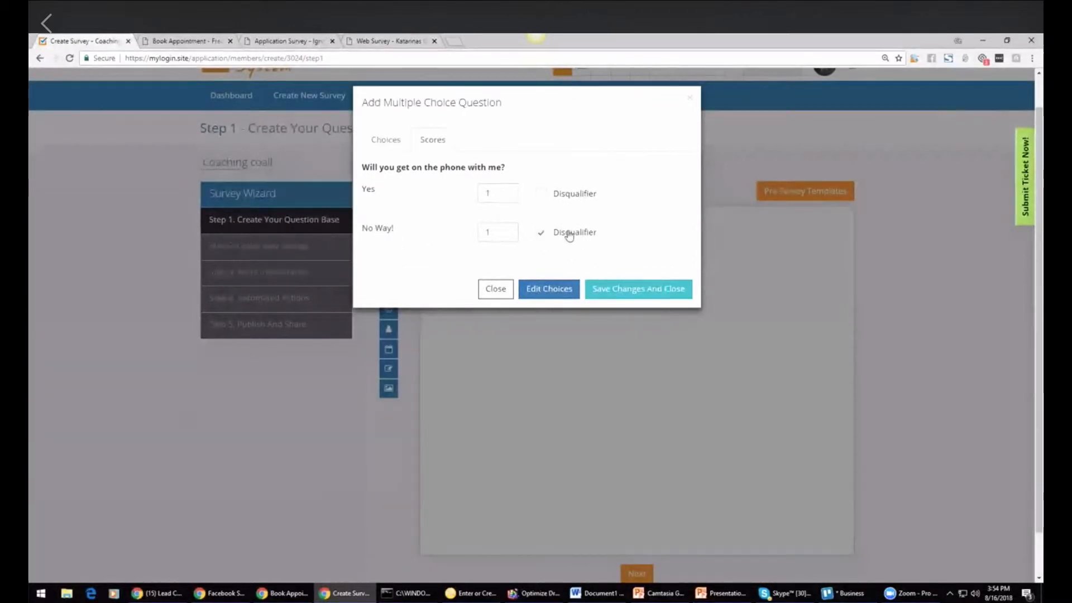
pyautogui.click(627, 289)
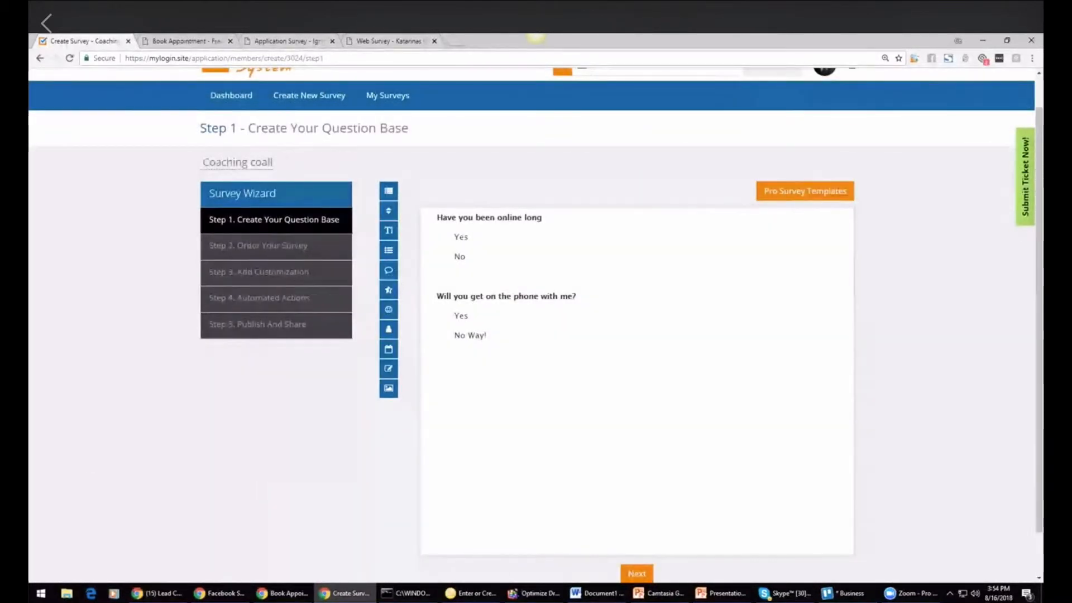
# Step: Add a comment box question titled Comments
pyautogui.moveTo(564, 342)
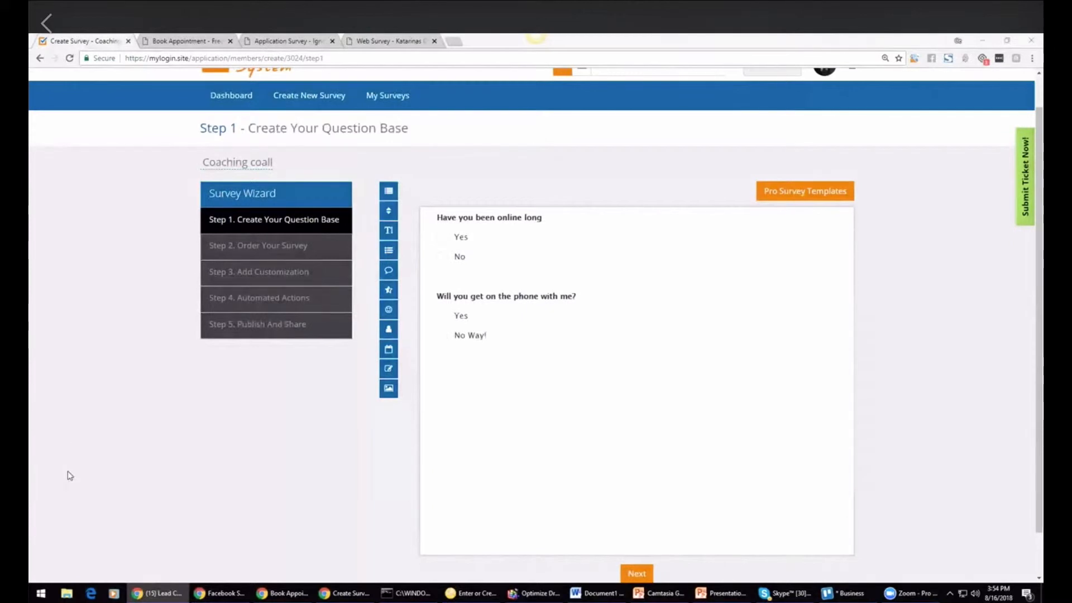
pyautogui.click(390, 271)
pyautogui.click(428, 153)
pyautogui.write('Cooome')
pyautogui.write('mments')
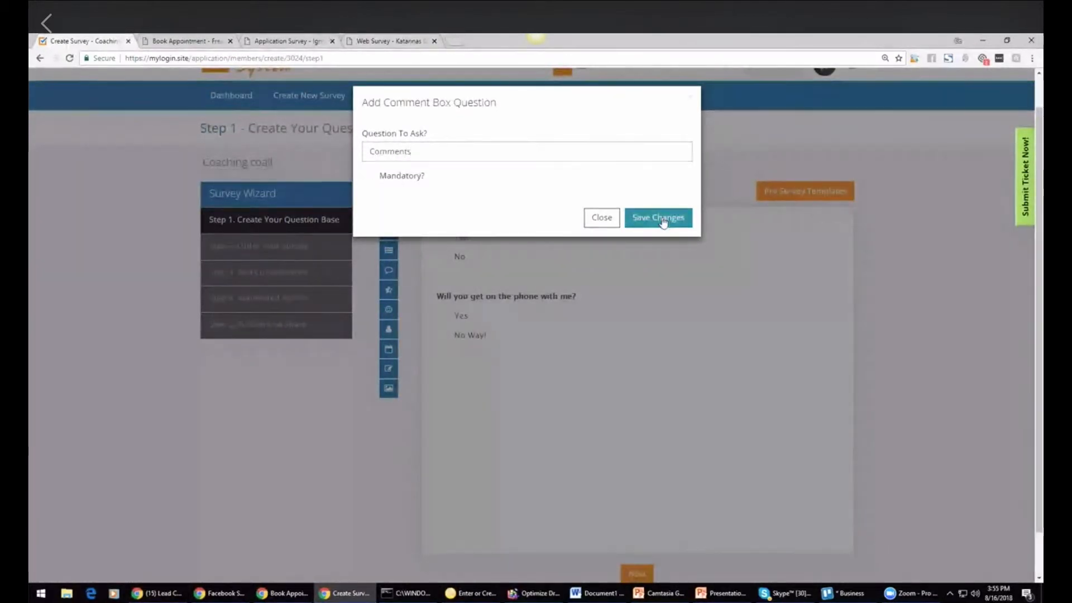
pyautogui.click(662, 220)
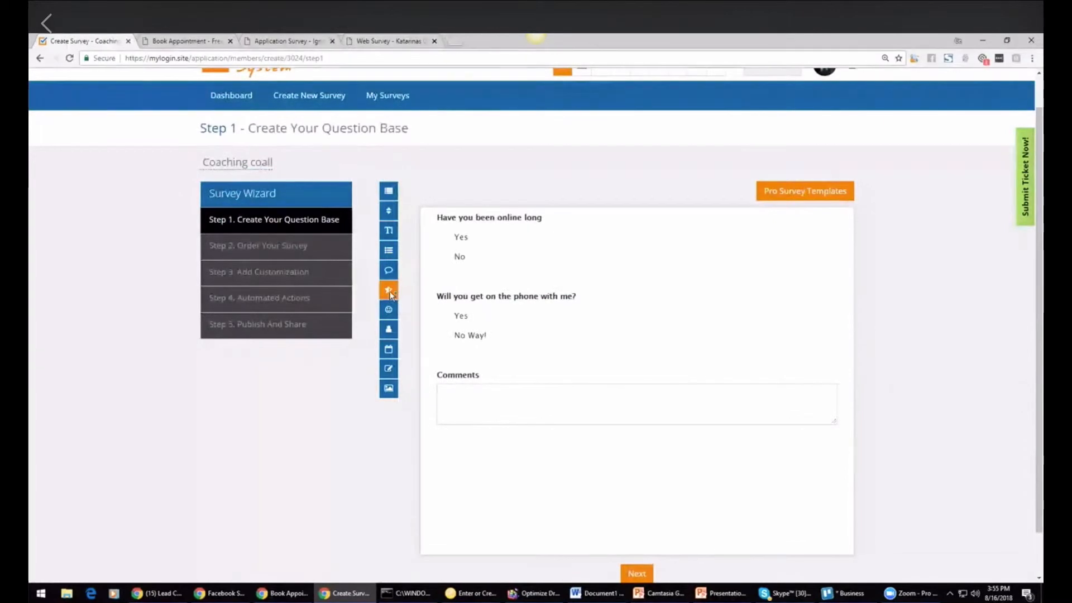
# Step: Add a contact information question Please tell us who you are: with Name, Email and Company fields
pyautogui.click(390, 330)
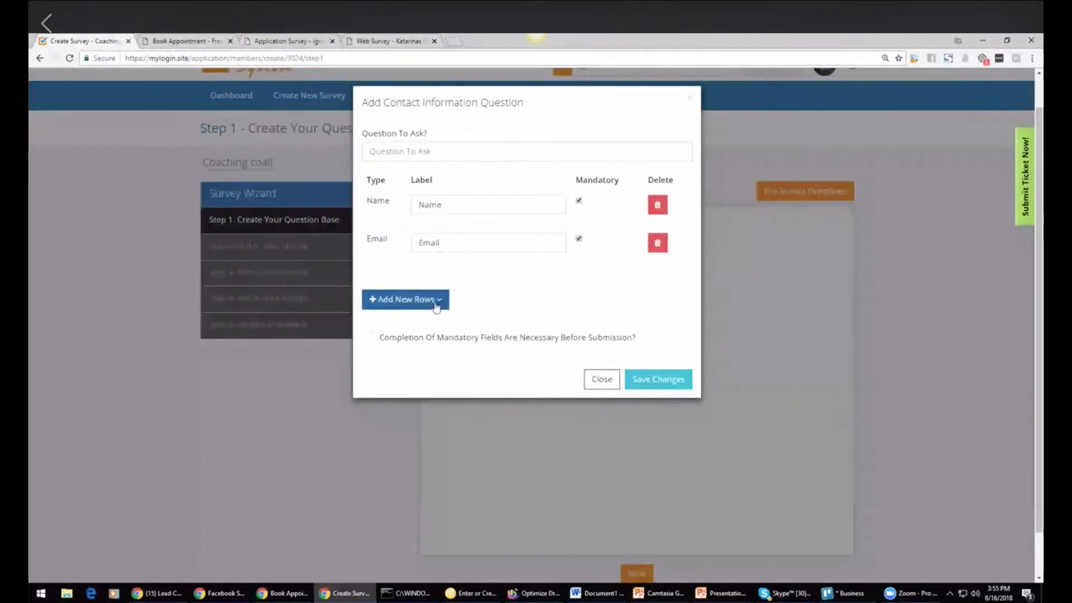
pyautogui.click(406, 299)
pyautogui.click(410, 330)
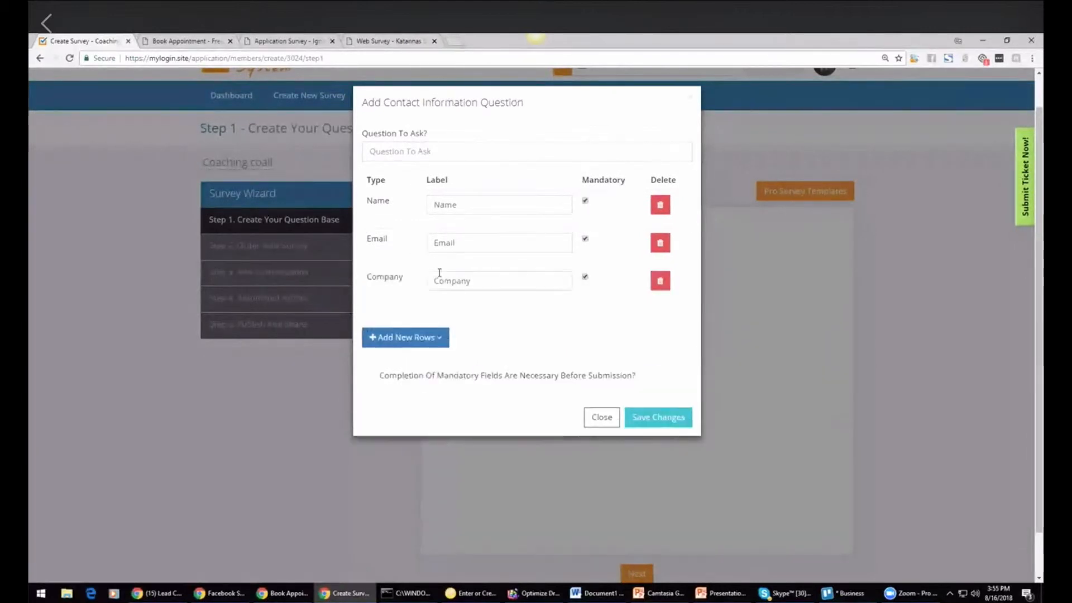
pyautogui.click(646, 423)
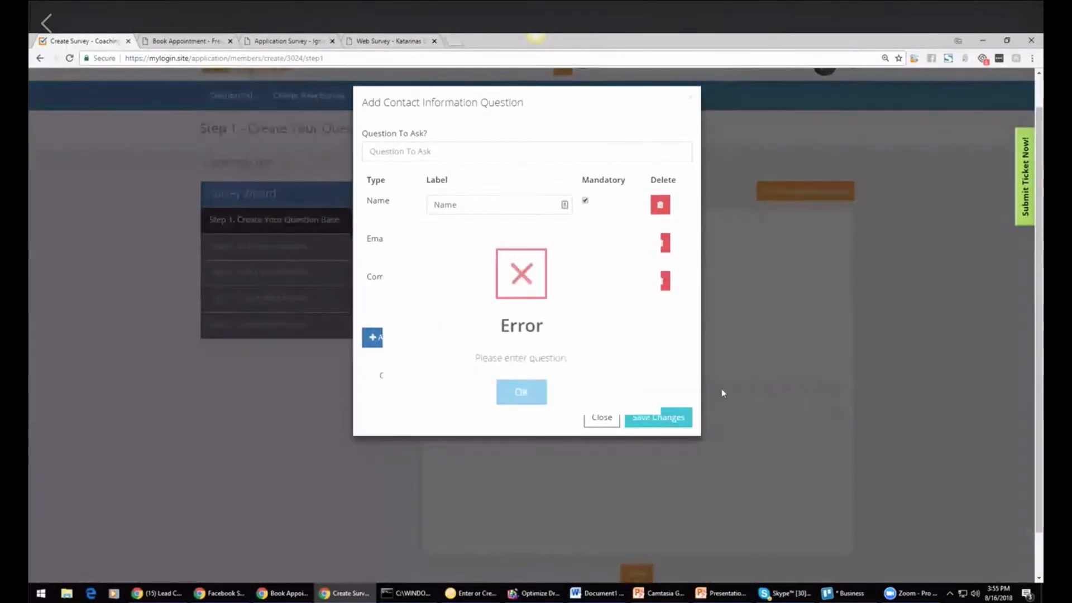
pyautogui.click(521, 391)
pyautogui.click(461, 156)
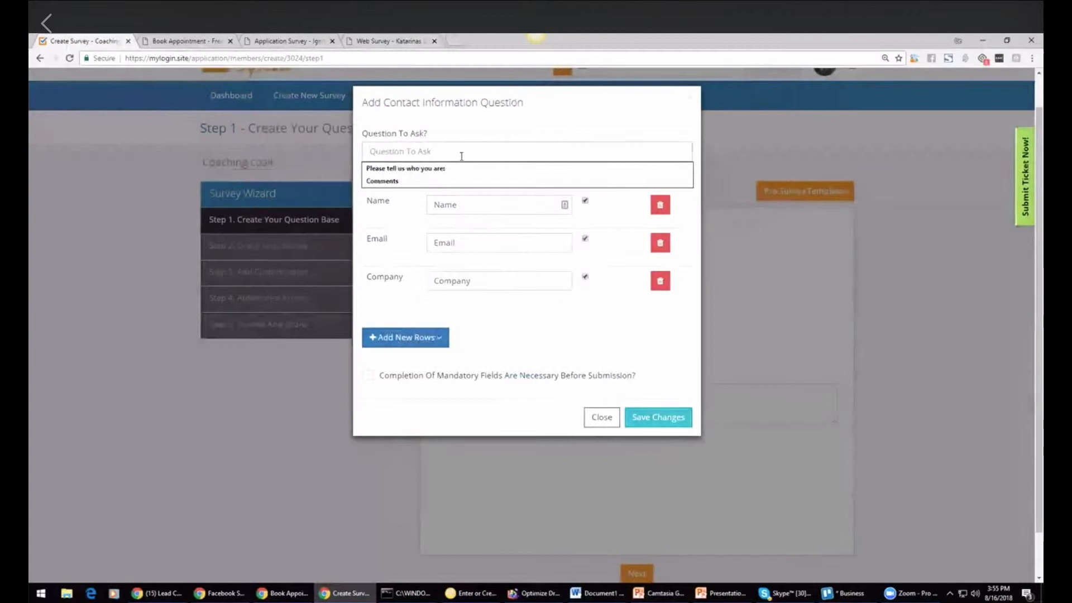
pyautogui.write('Please tell us who you are:')
pyautogui.click(422, 169)
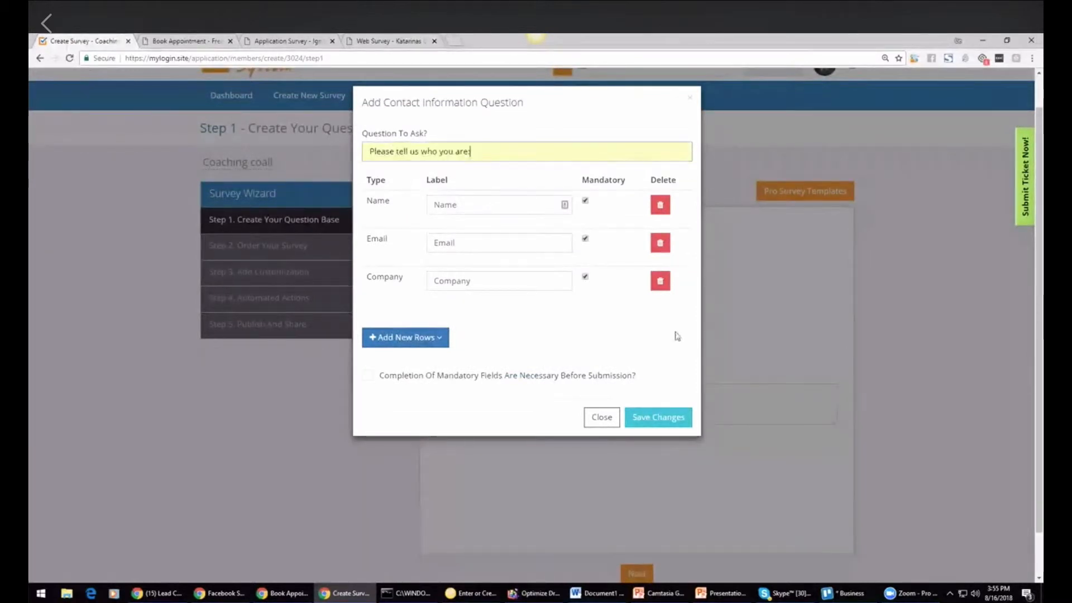
pyautogui.click(658, 417)
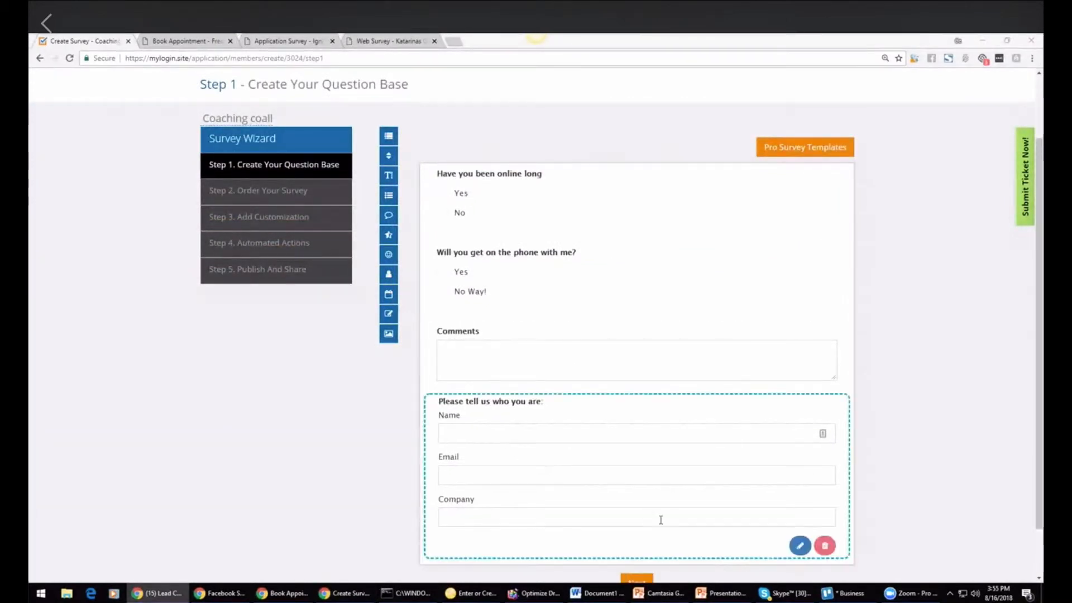
# Step: Move on to the Order Your Survey step of the wizard
pyautogui.click(864, 349)
pyautogui.scroll(-1, 863, 349)
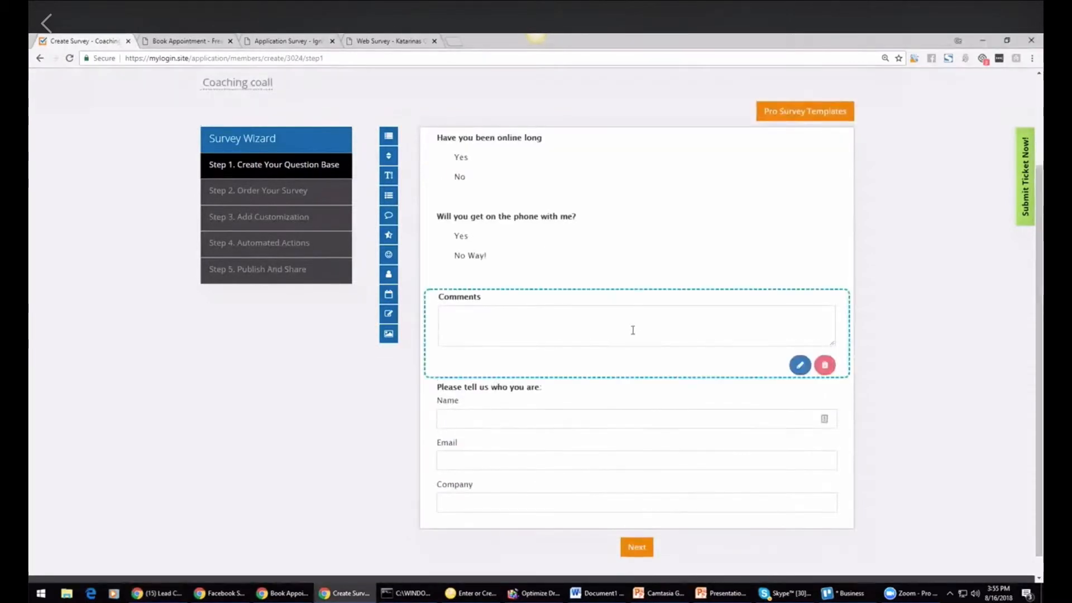
pyautogui.scroll(-1, 890, 330)
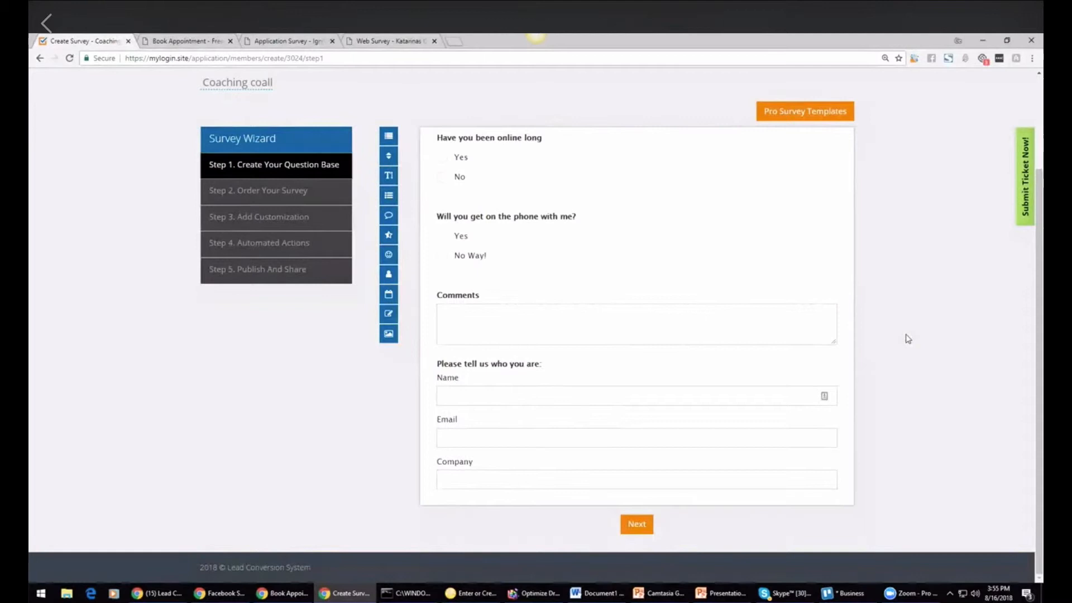
pyautogui.click(637, 524)
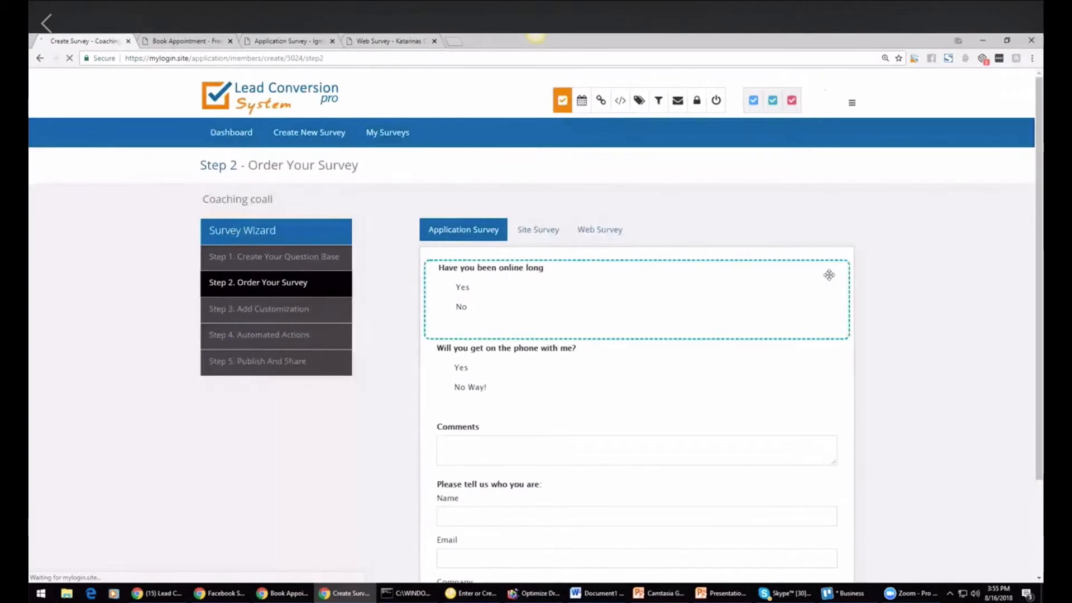
# Step: Review the survey order and continue to the Customize Your Survey step
pyautogui.moveTo(1039, 196); pyautogui.dragTo(1039, 245)
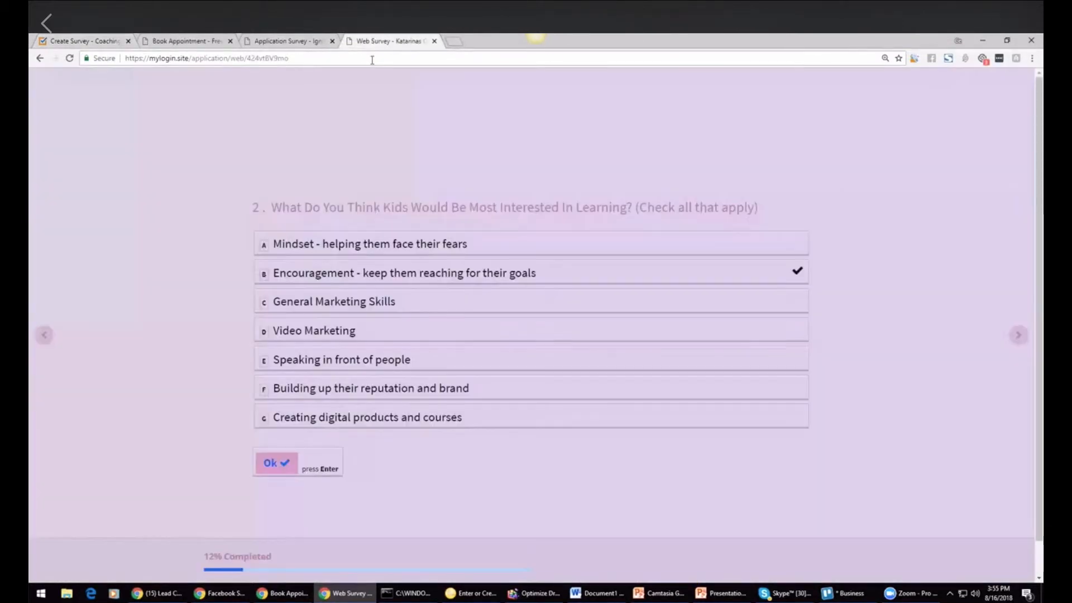
pyautogui.click(385, 41)
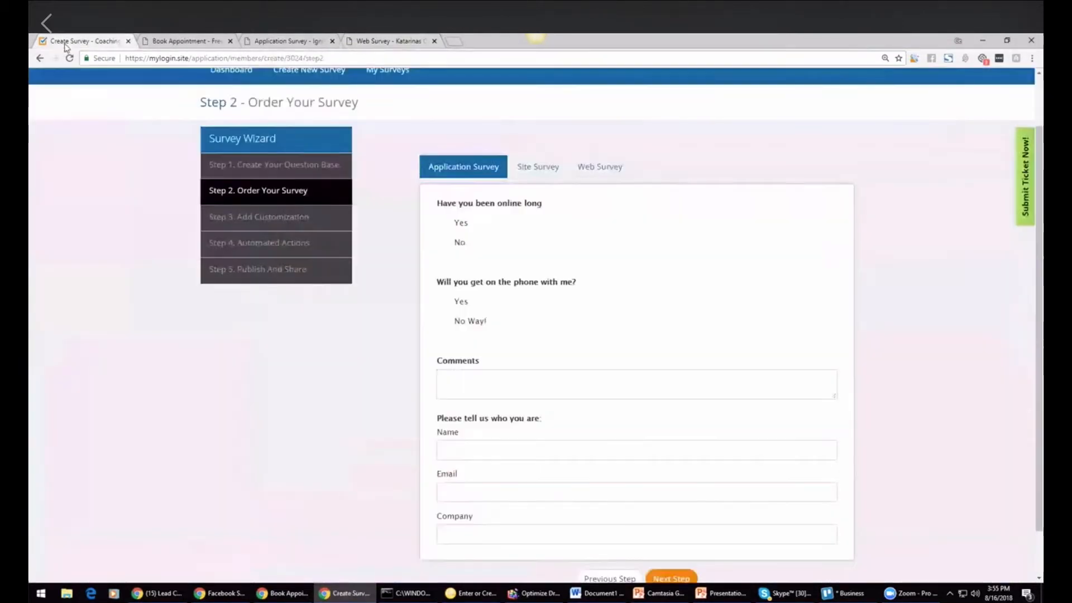
pyautogui.click(66, 42)
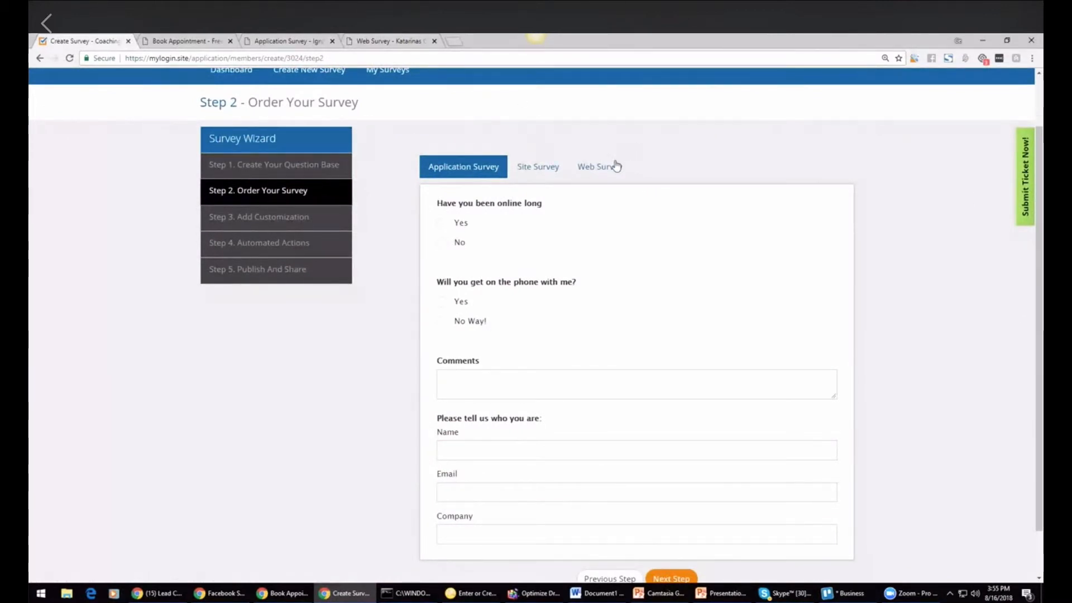
pyautogui.moveTo(578, 204); pyautogui.dragTo(598, 212)
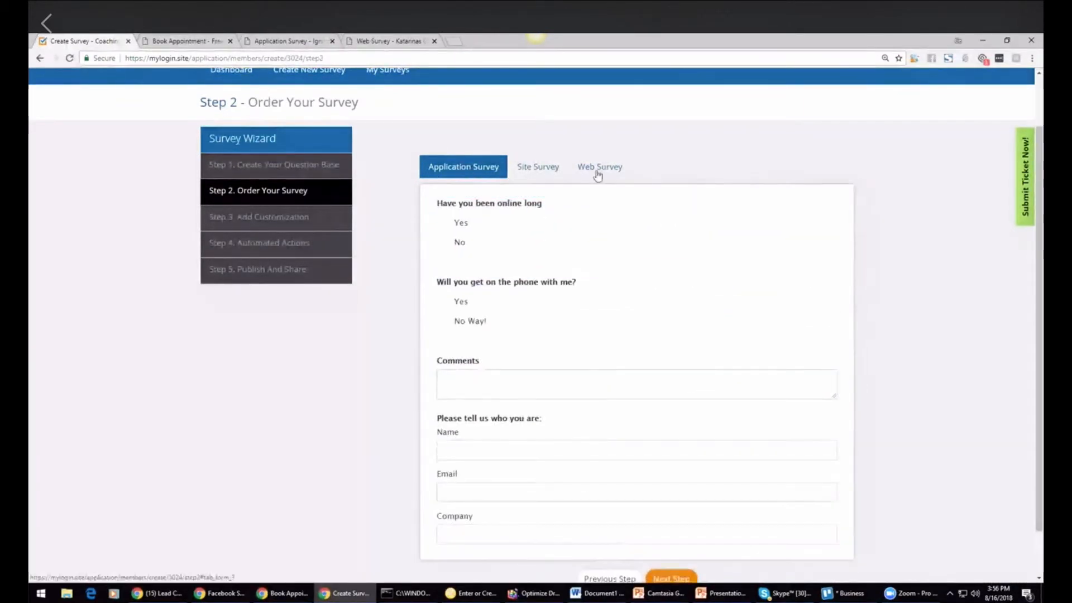
pyautogui.scroll(-1, 1041, 319)
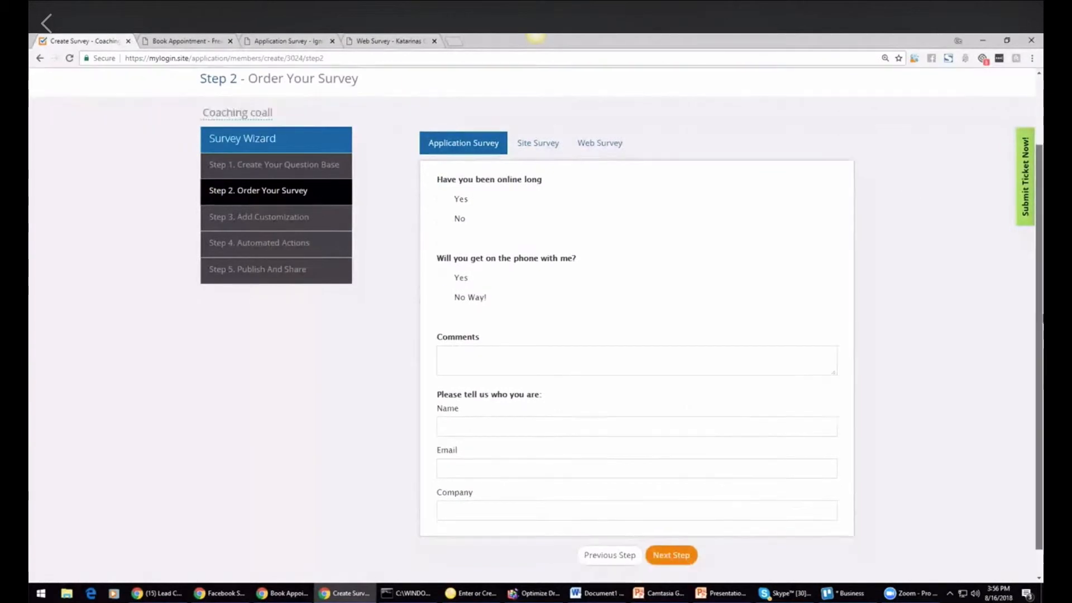
pyautogui.scroll(-1, 1041, 319)
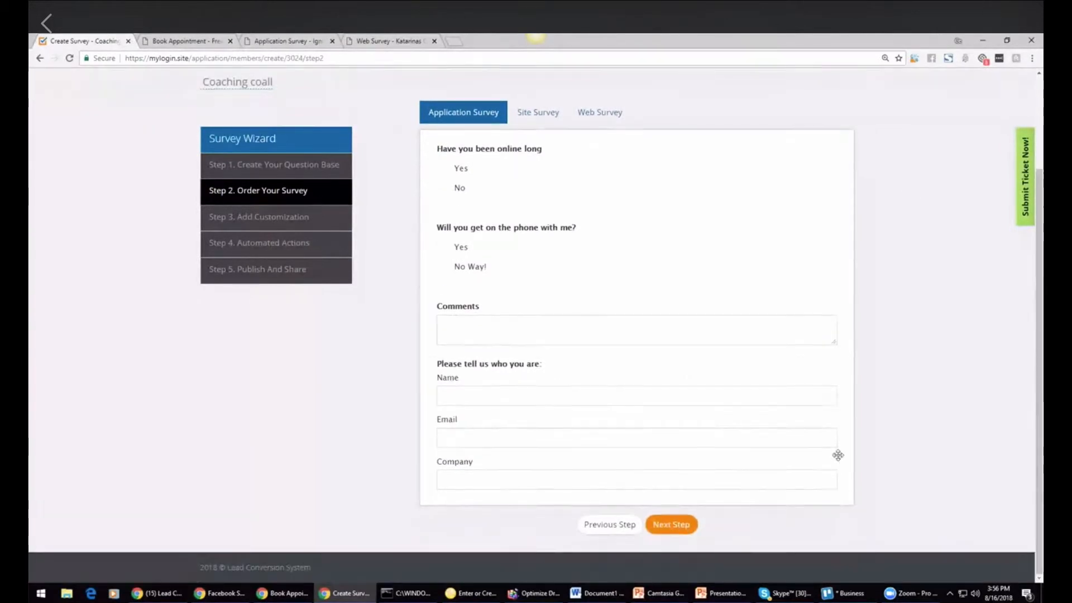
pyautogui.click(685, 525)
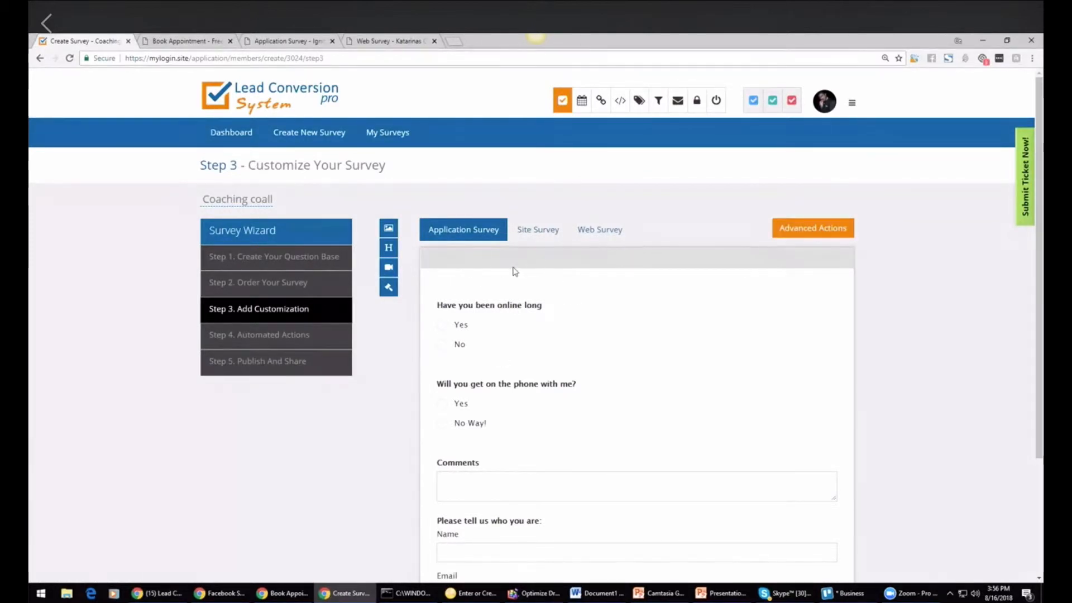
# Step: Add the survey title Coaching Application with the description Please fill this out to see if you are qualified
pyautogui.click(388, 249)
pyautogui.click(442, 153)
pyautogui.write('OCah')
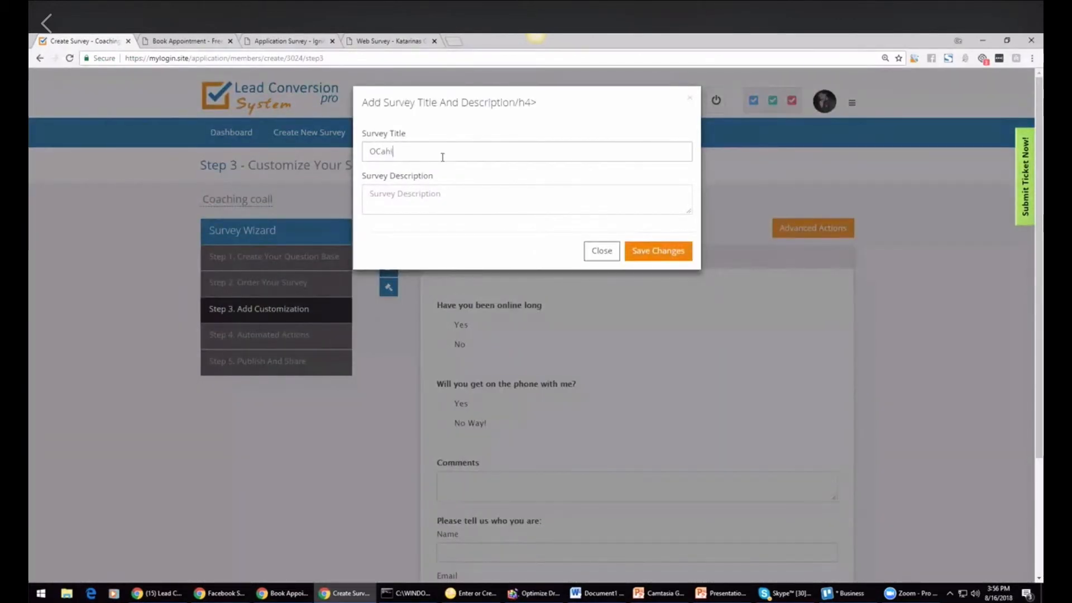
pyautogui.press('BackSpace')
pyautogui.write('Coaching Application')
pyautogui.click(439, 204)
pyautogui.write('Please fill th')
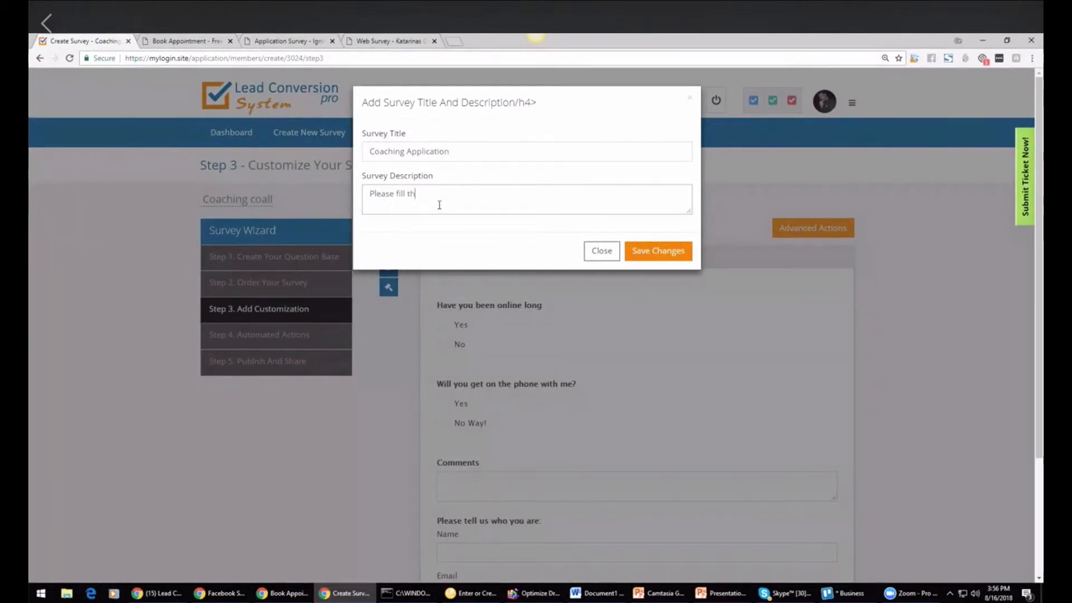
pyautogui.write('is out to see if you are')
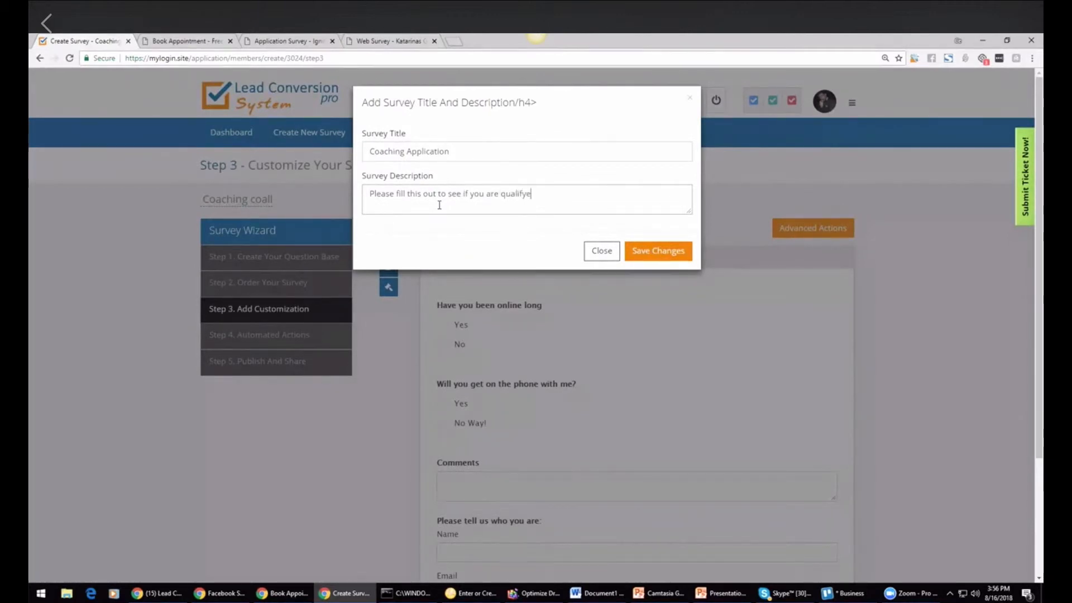
pyautogui.write(' qualified')
pyautogui.click(656, 258)
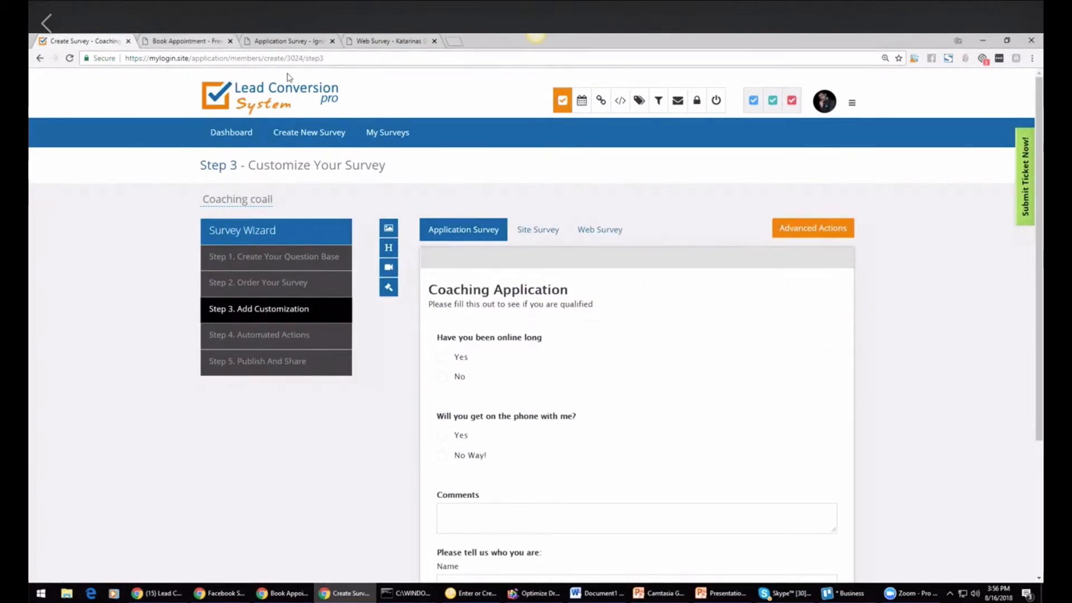
# Step: Try predefined background colours for the Site Survey in its theme editor
pyautogui.moveTo(492, 307)
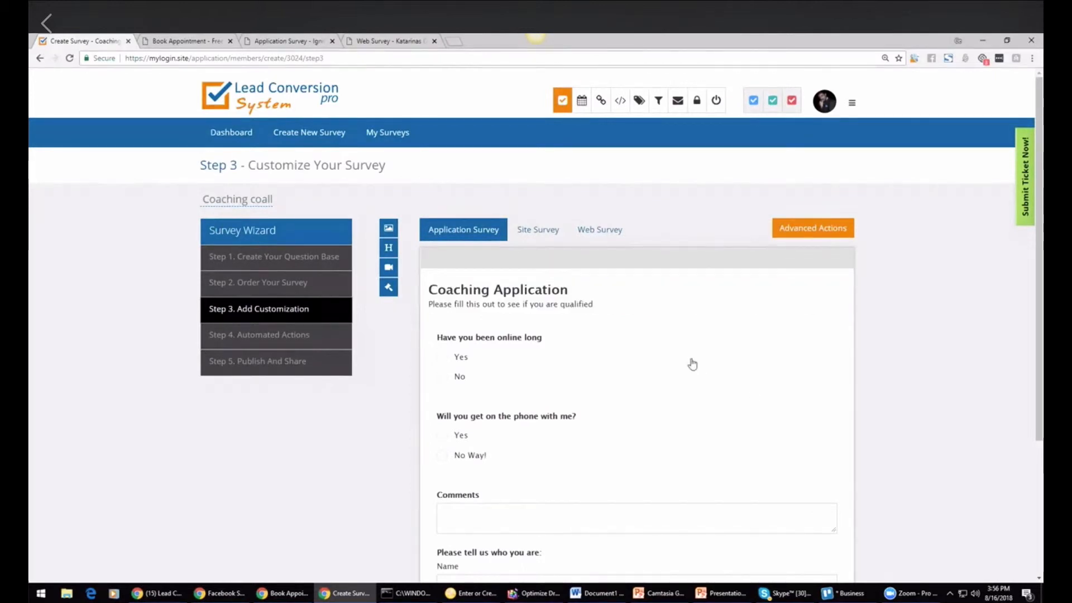
pyautogui.click(542, 232)
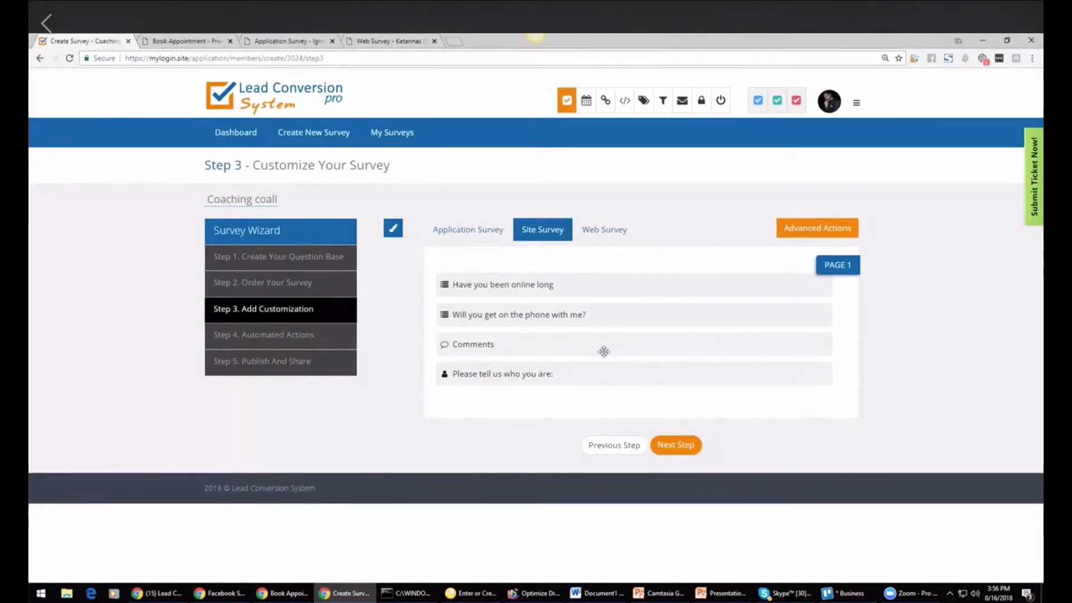
pyautogui.click(393, 230)
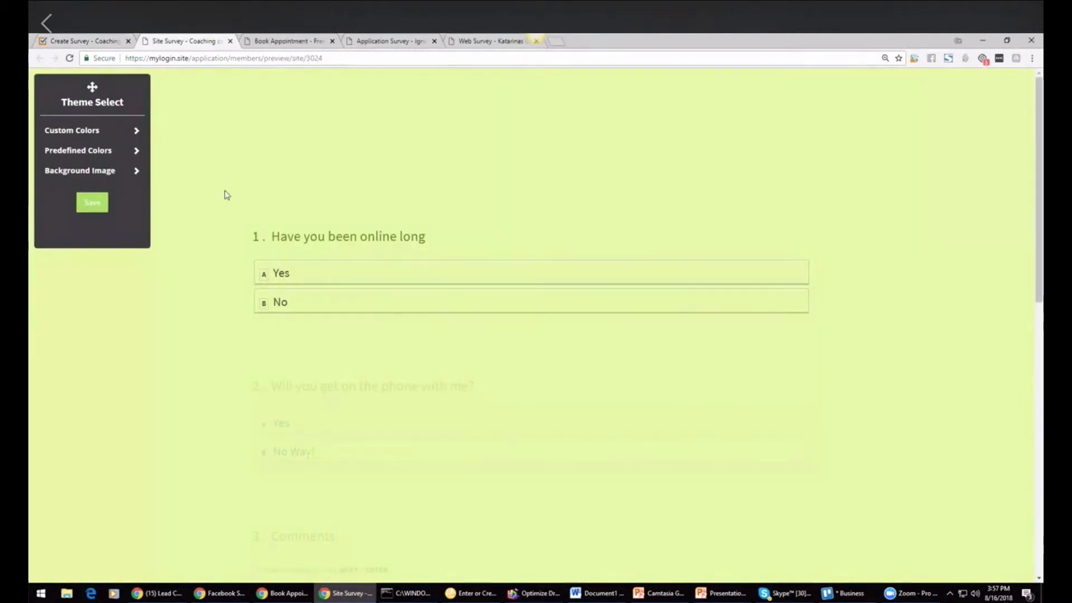
pyautogui.click(136, 150)
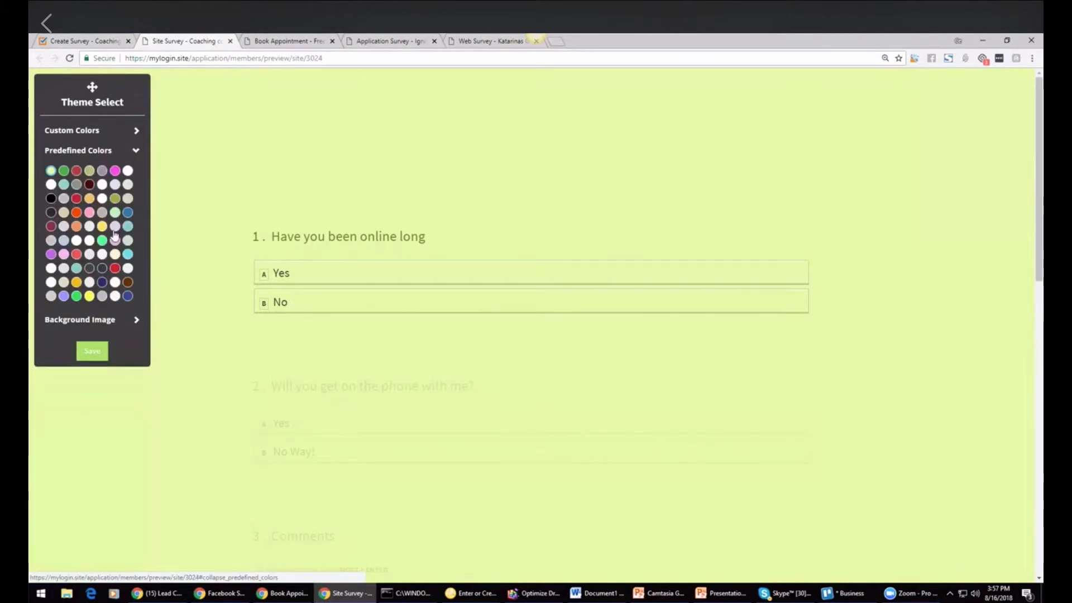
pyautogui.click(122, 181)
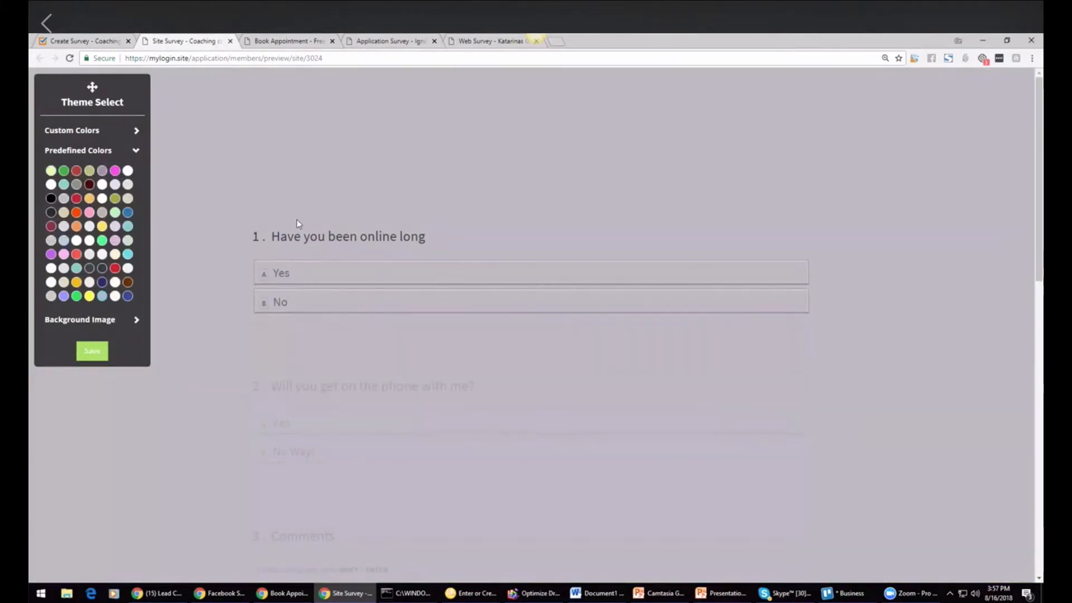
pyautogui.click(64, 296)
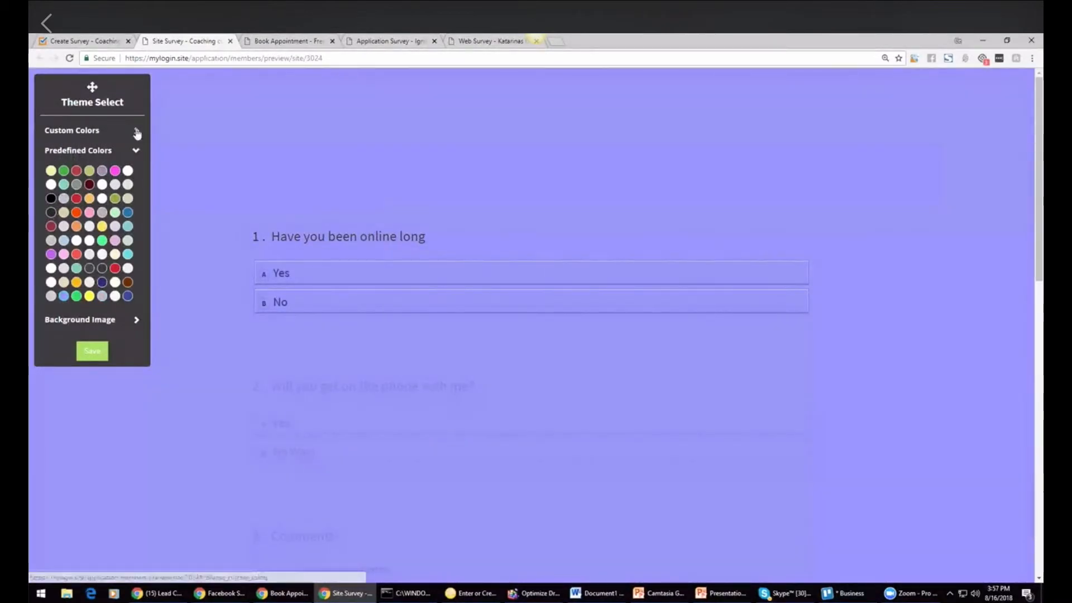
pyautogui.click(135, 132)
pyautogui.click(135, 133)
pyautogui.click(137, 172)
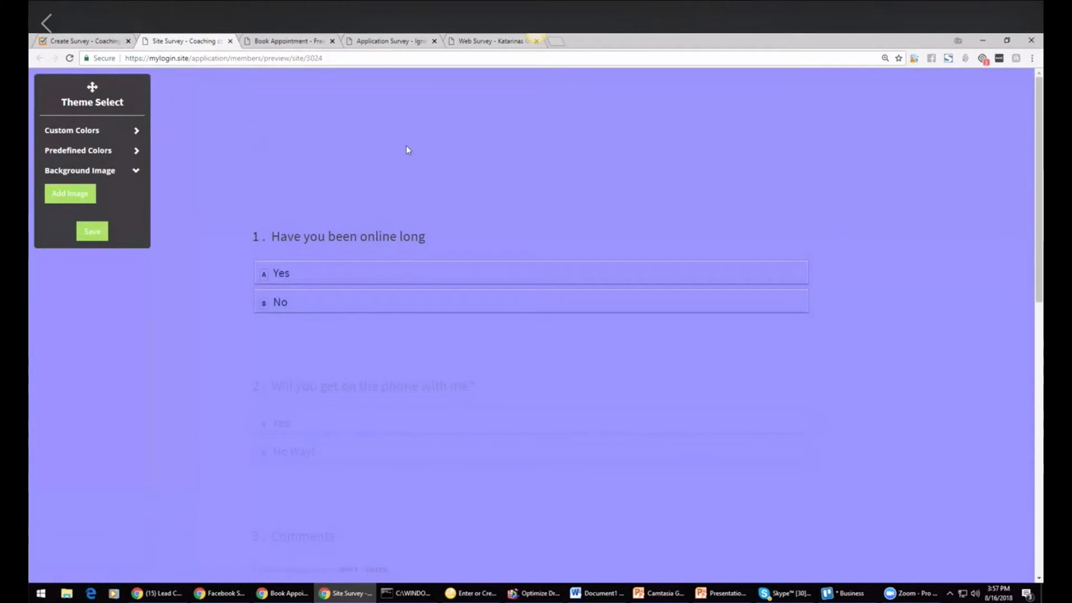
pyautogui.click(82, 41)
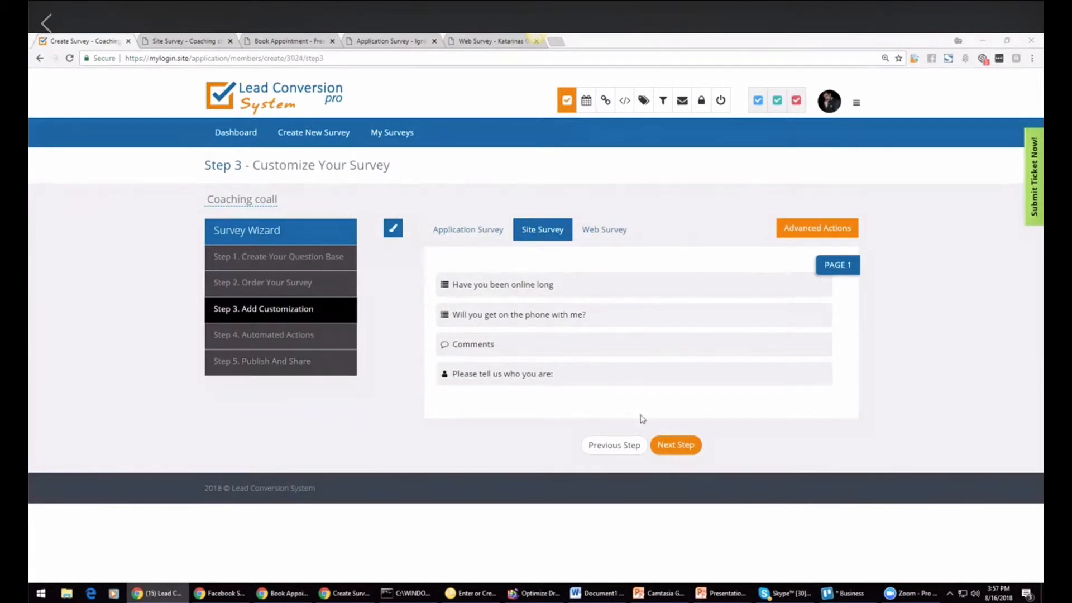
# Step: In the survey's Advanced Actions, send qualified respondents to the Appointment Page using the Chads Coaching Program appointment
pyautogui.click(676, 447)
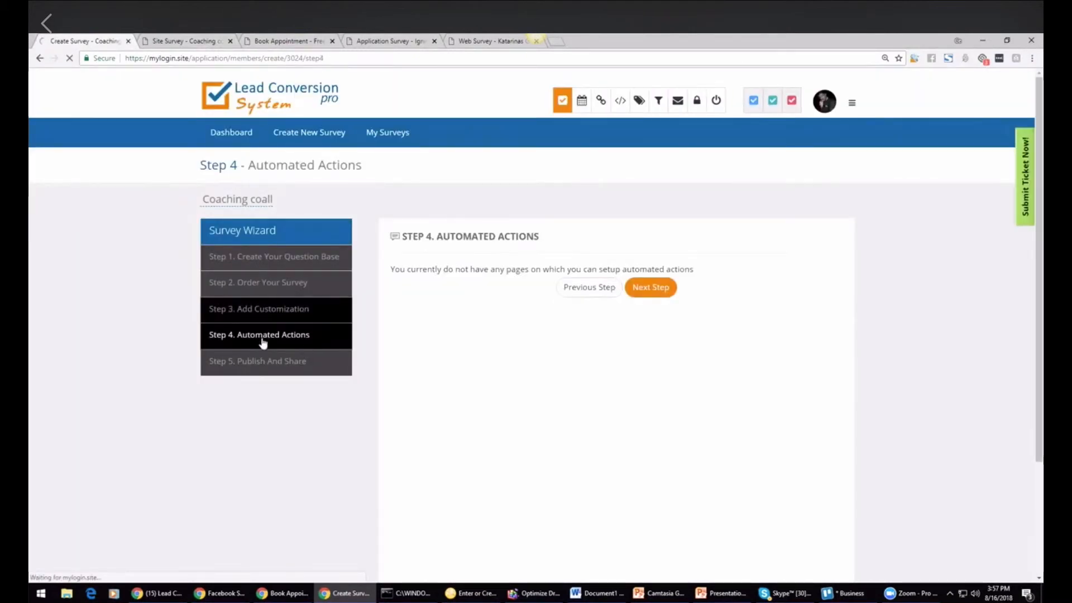
pyautogui.click(295, 319)
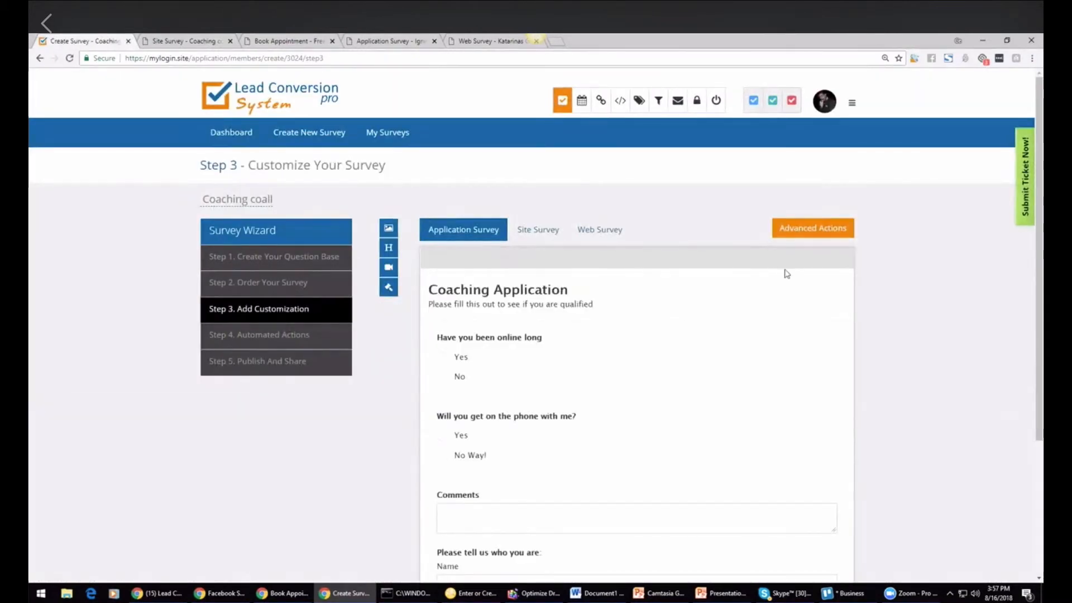
pyautogui.click(816, 230)
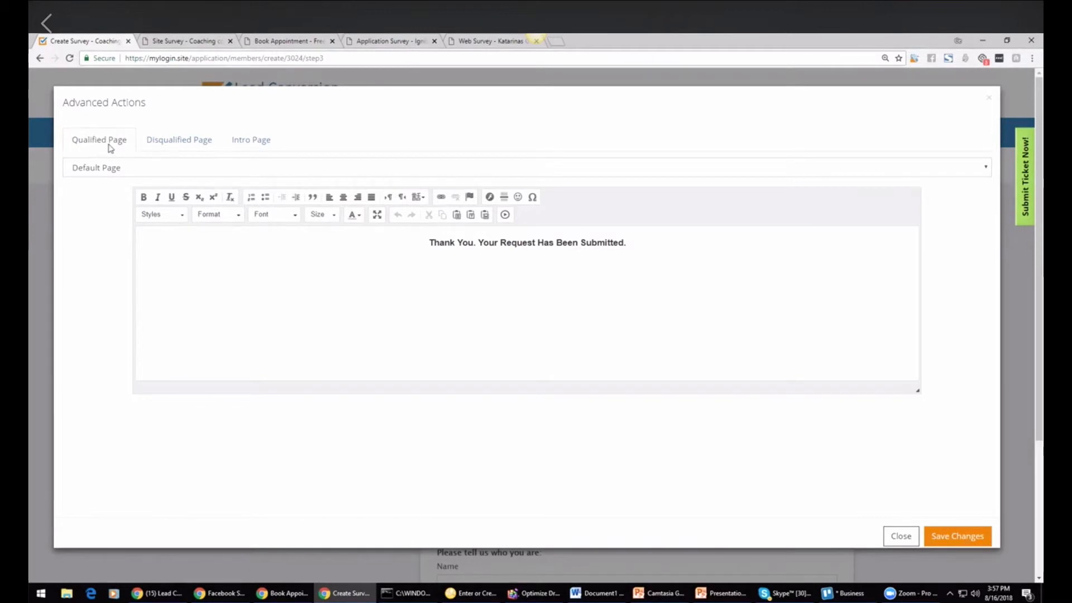
pyautogui.click(134, 170)
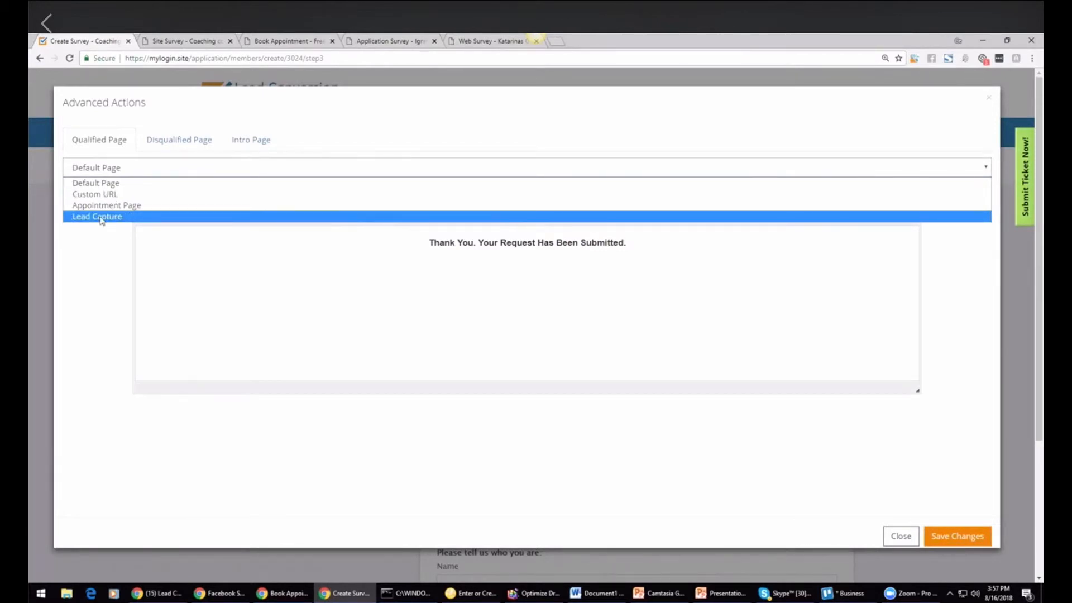
pyautogui.click(126, 207)
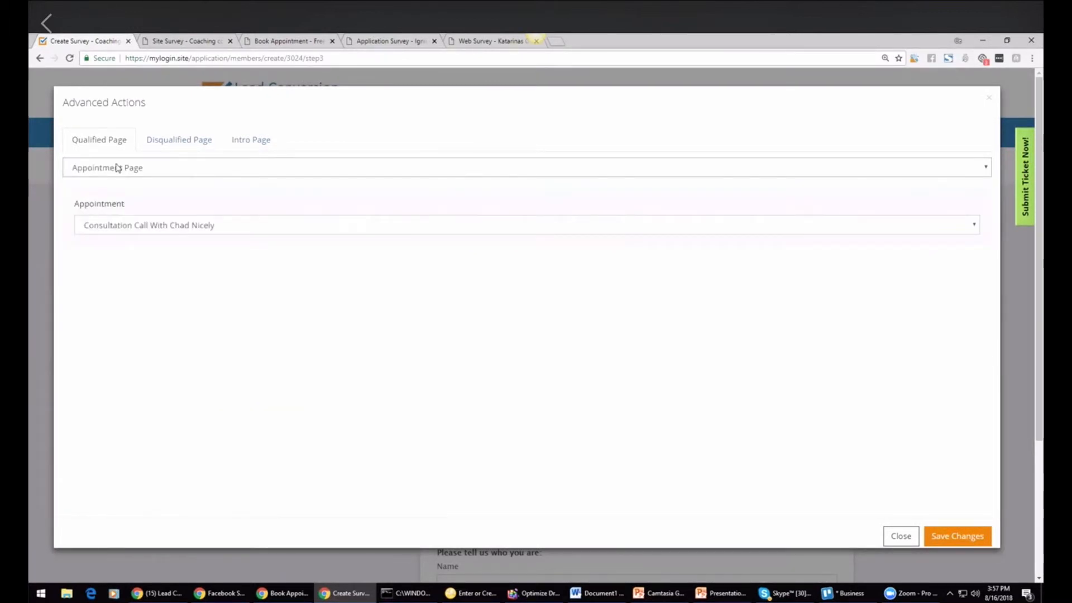
pyautogui.click(194, 228)
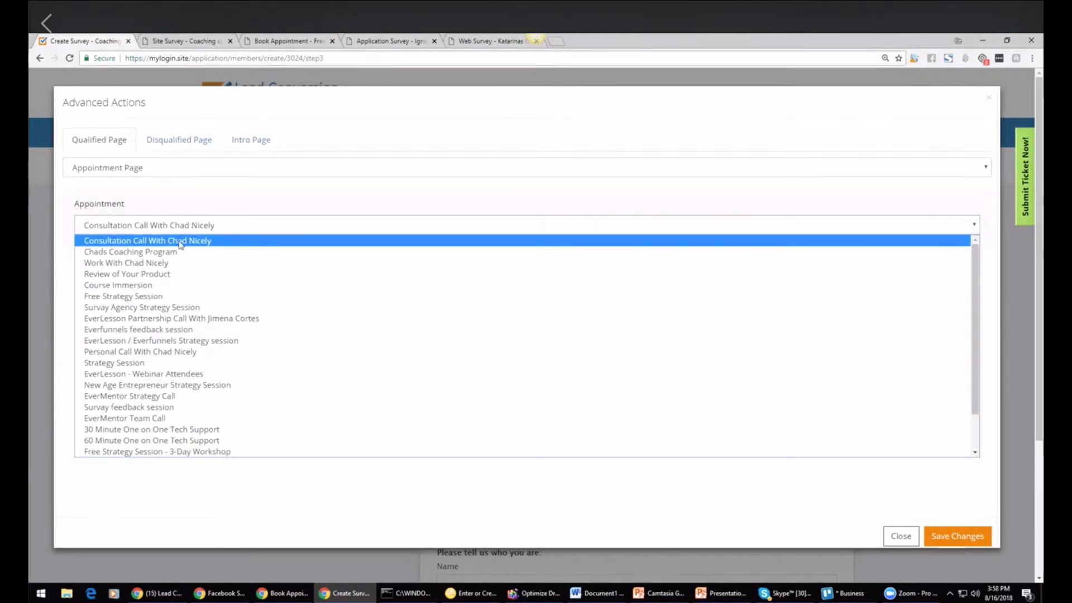
pyautogui.click(178, 252)
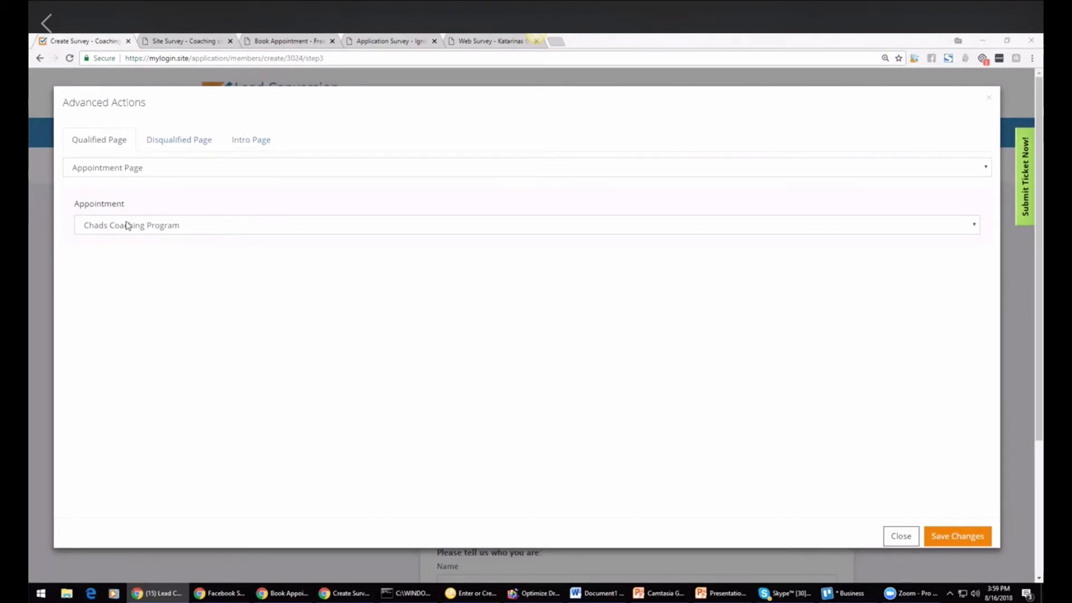
# Step: Keep the disqualified page on Default Page after trying Custom URL and Appointment Page, and save the advanced actions
pyautogui.click(187, 148)
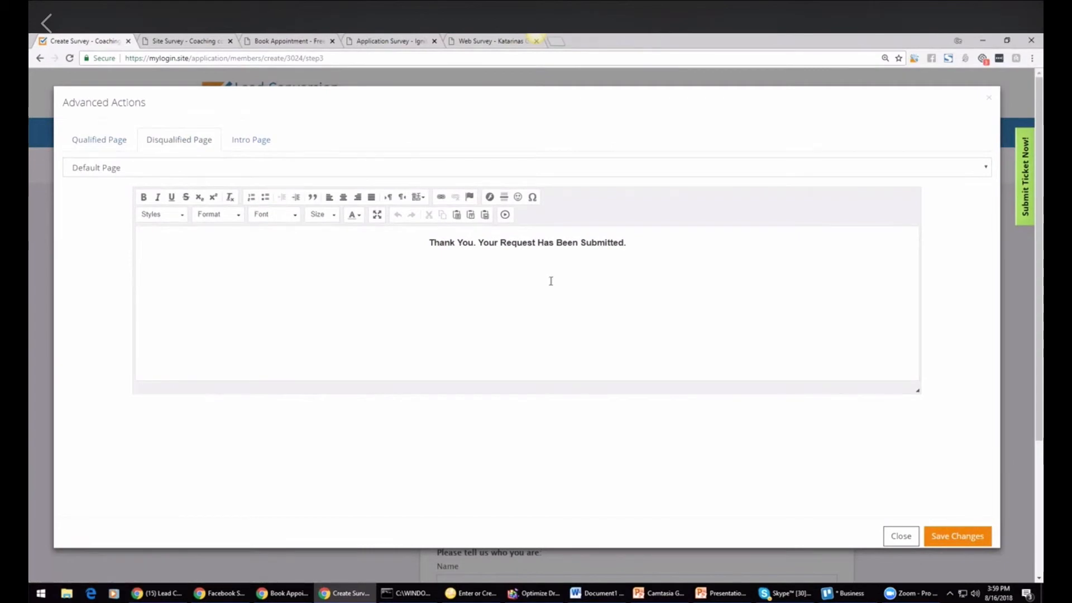
pyautogui.moveTo(638, 248); pyautogui.dragTo(424, 246)
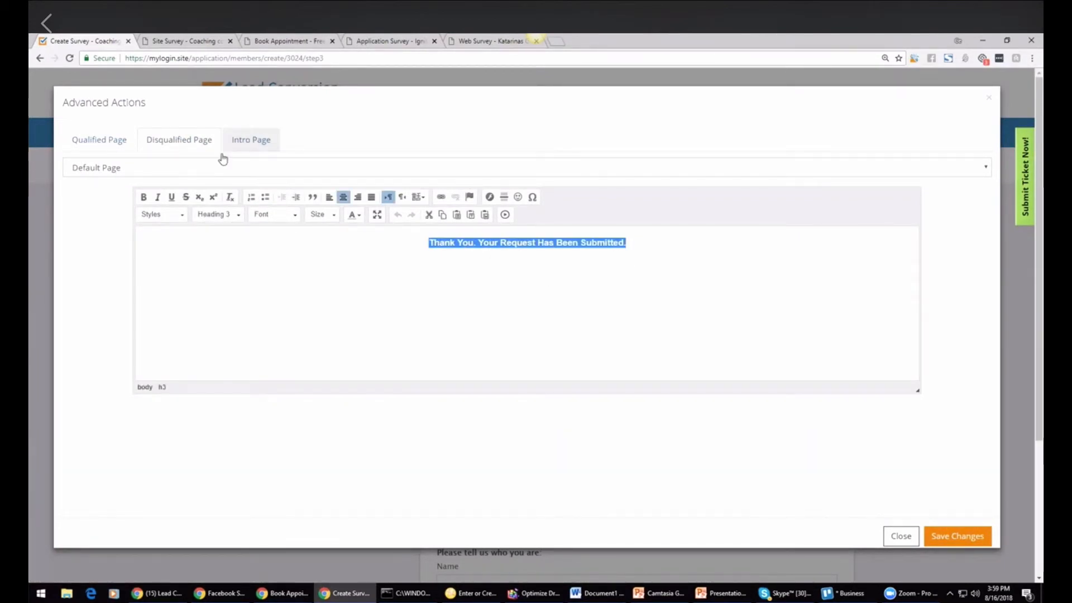
pyautogui.click(195, 167)
pyautogui.click(146, 194)
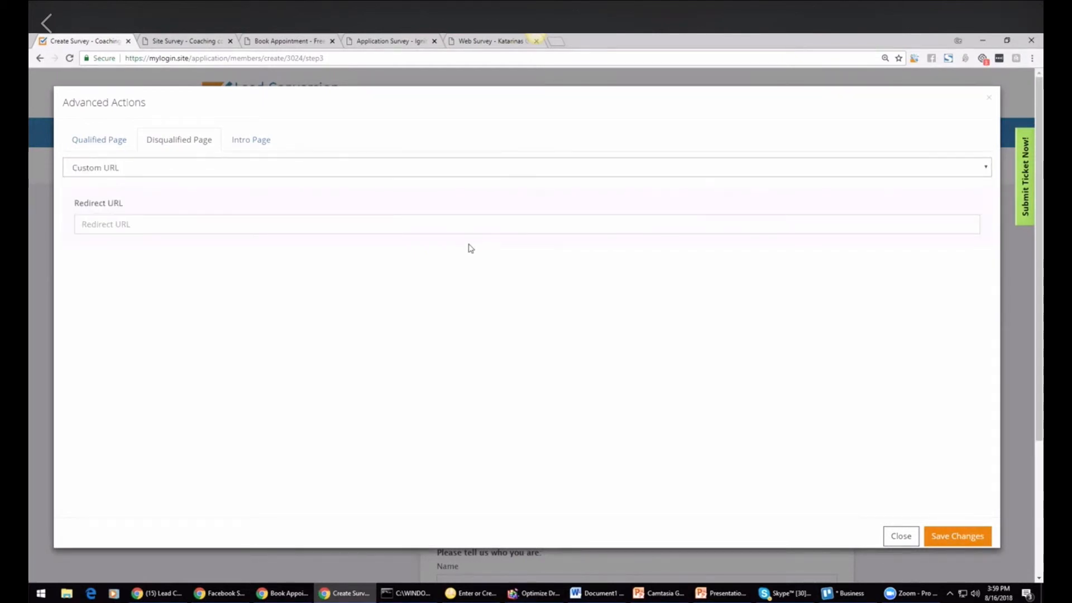
pyautogui.click(160, 174)
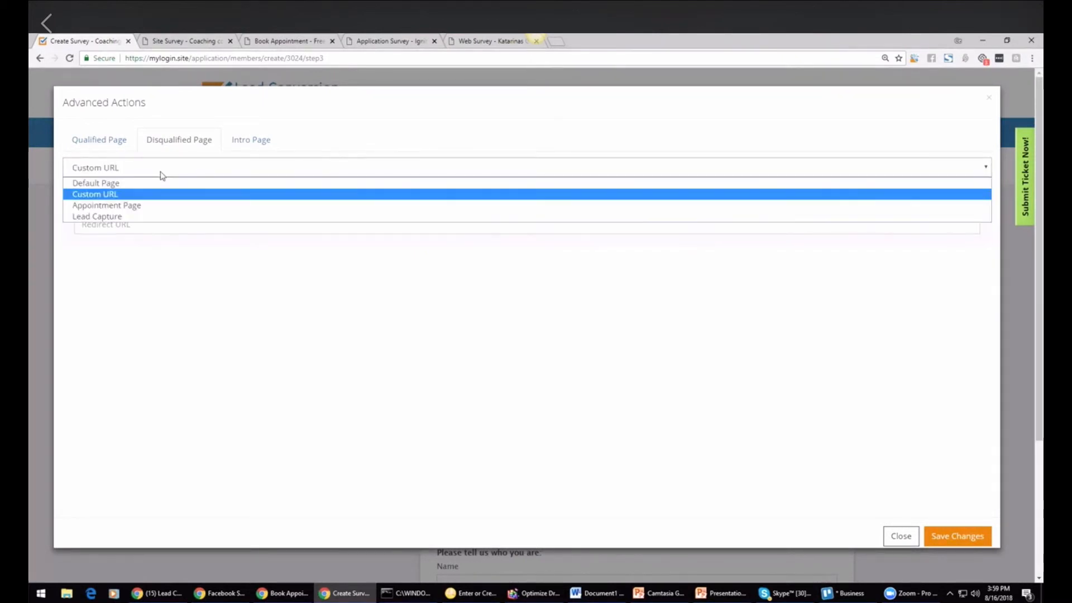
pyautogui.click(139, 206)
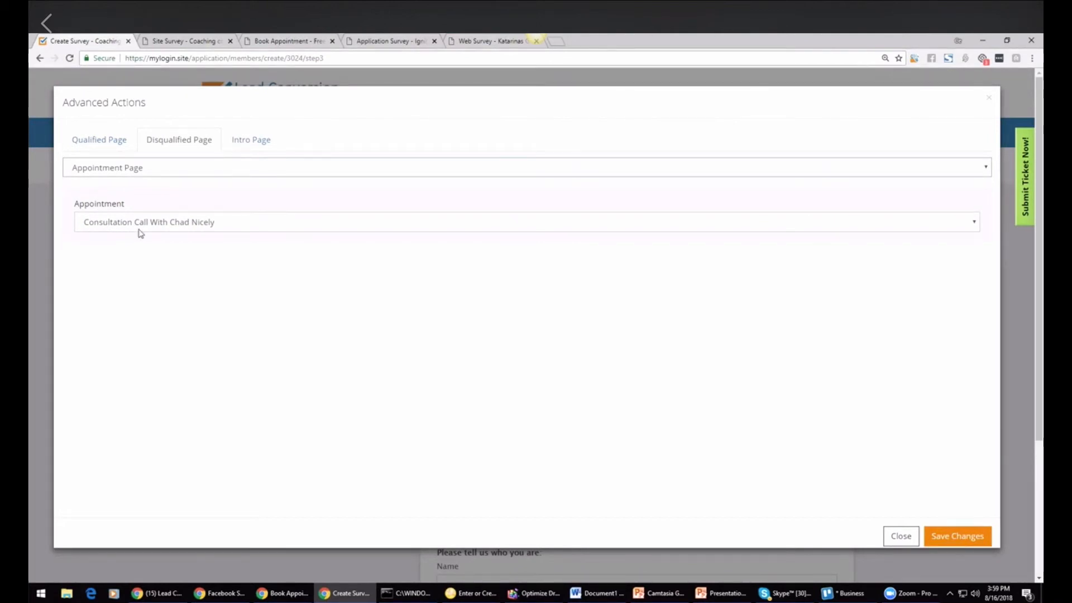
pyautogui.click(166, 224)
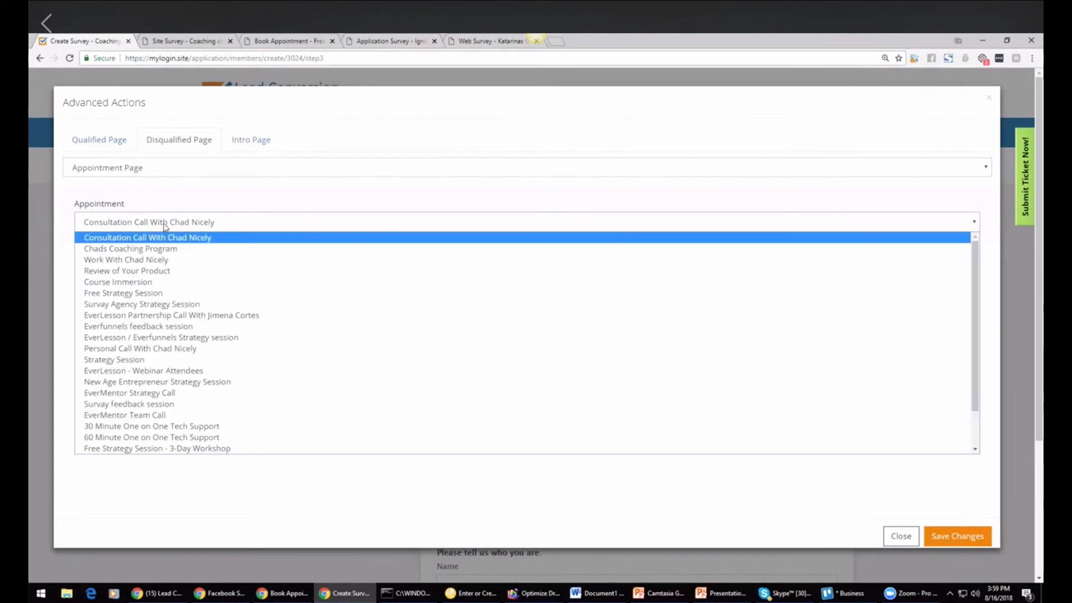
pyautogui.click(155, 169)
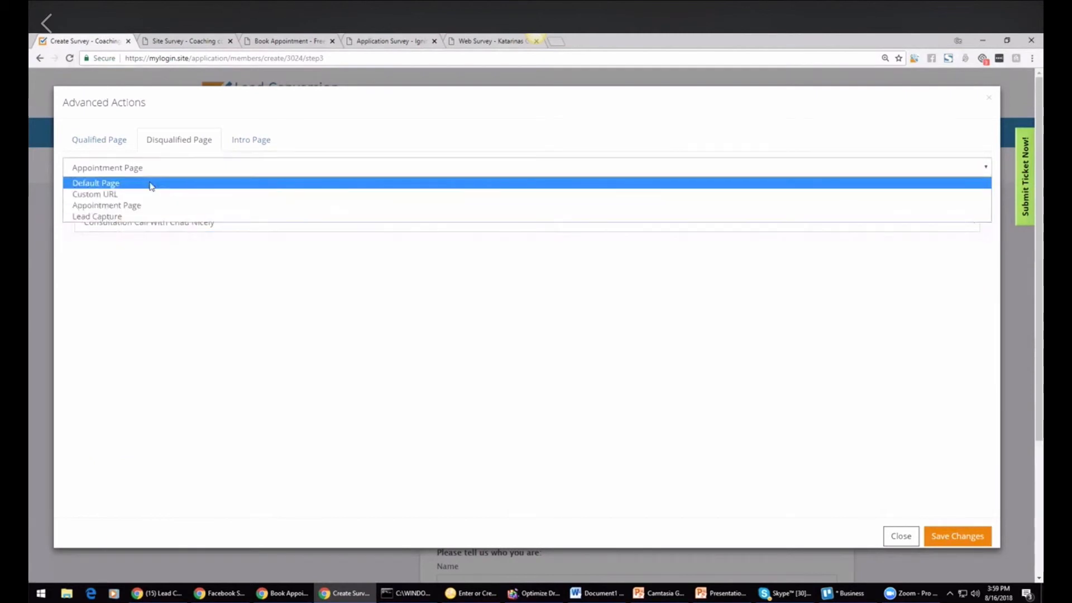
pyautogui.click(155, 180)
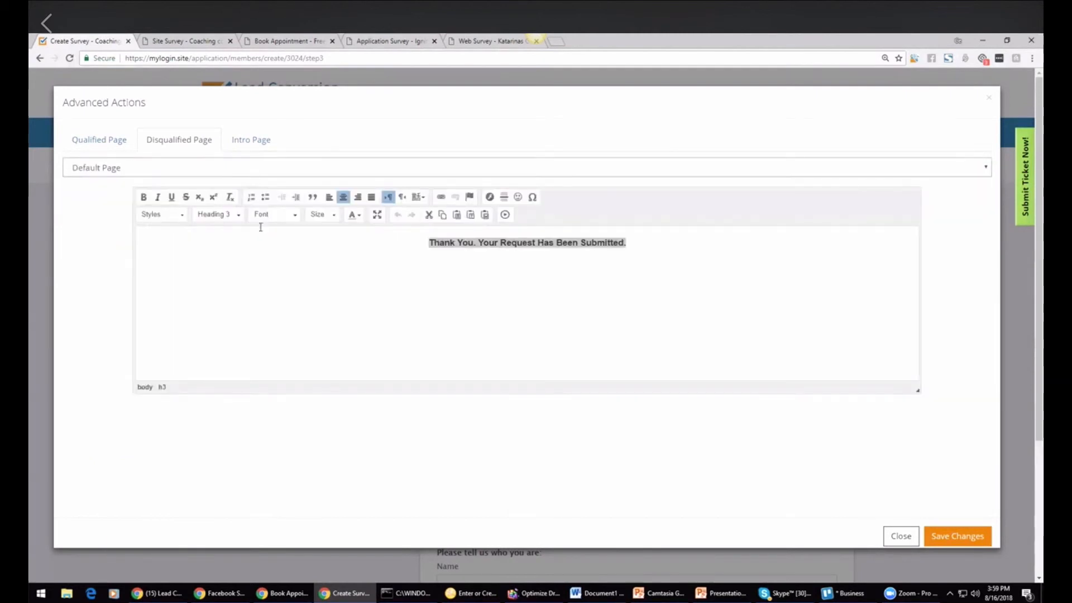
pyautogui.click(966, 533)
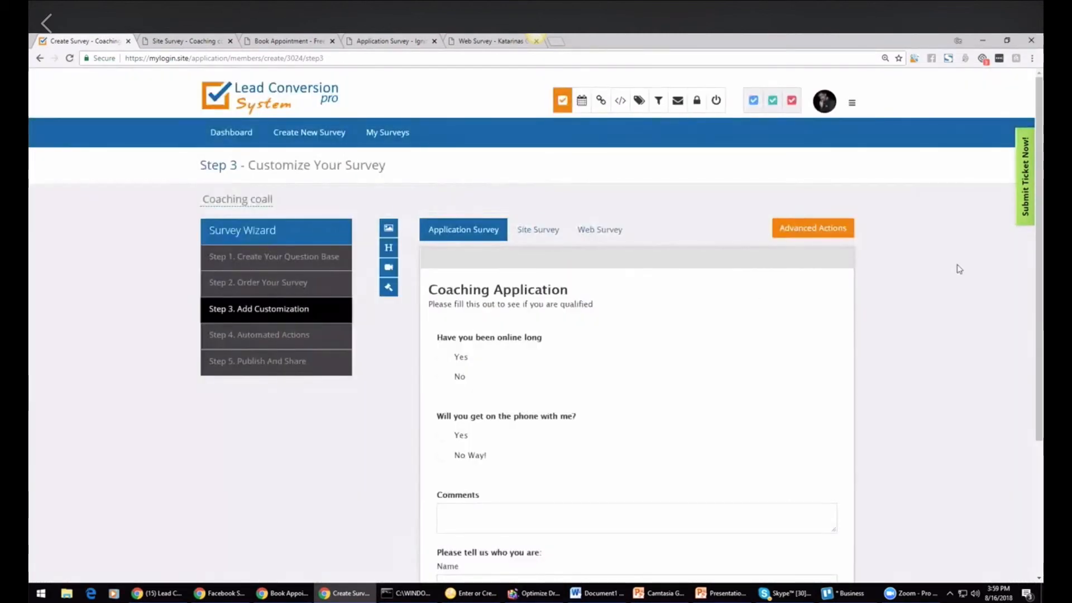
# Step: Advance past Automated Actions to the Publish And Share step of the wizard
pyautogui.scroll(-1, 957, 265)
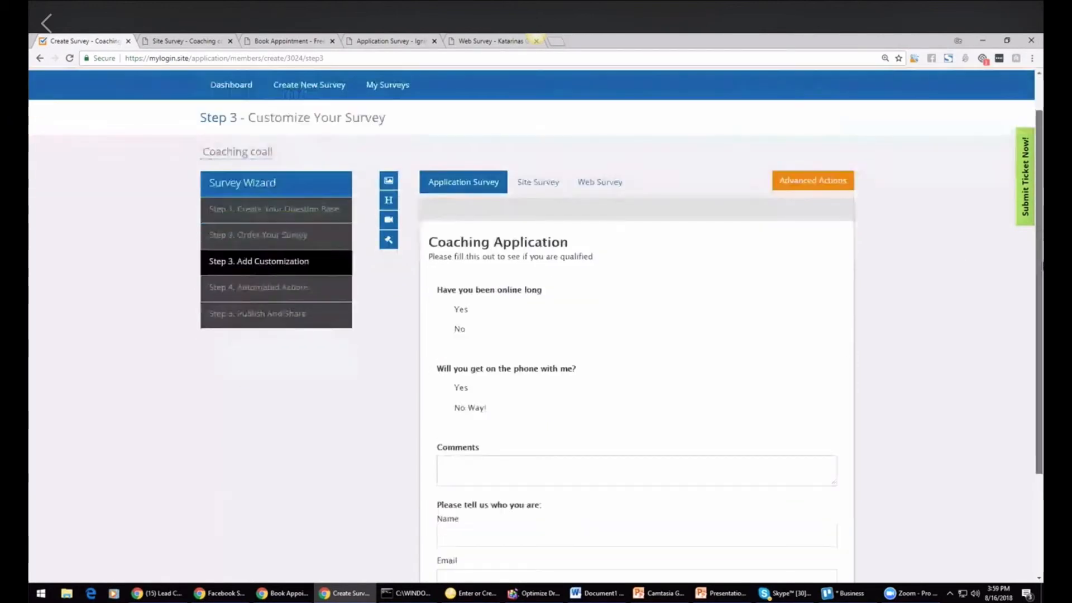
pyautogui.scroll(-3, 765, 421)
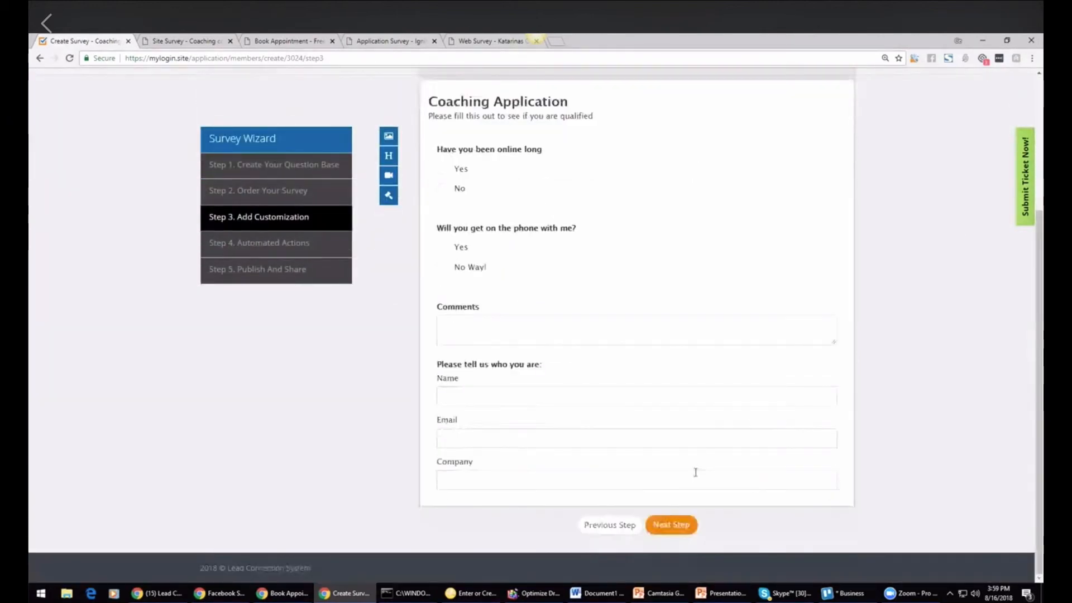
pyautogui.click(682, 524)
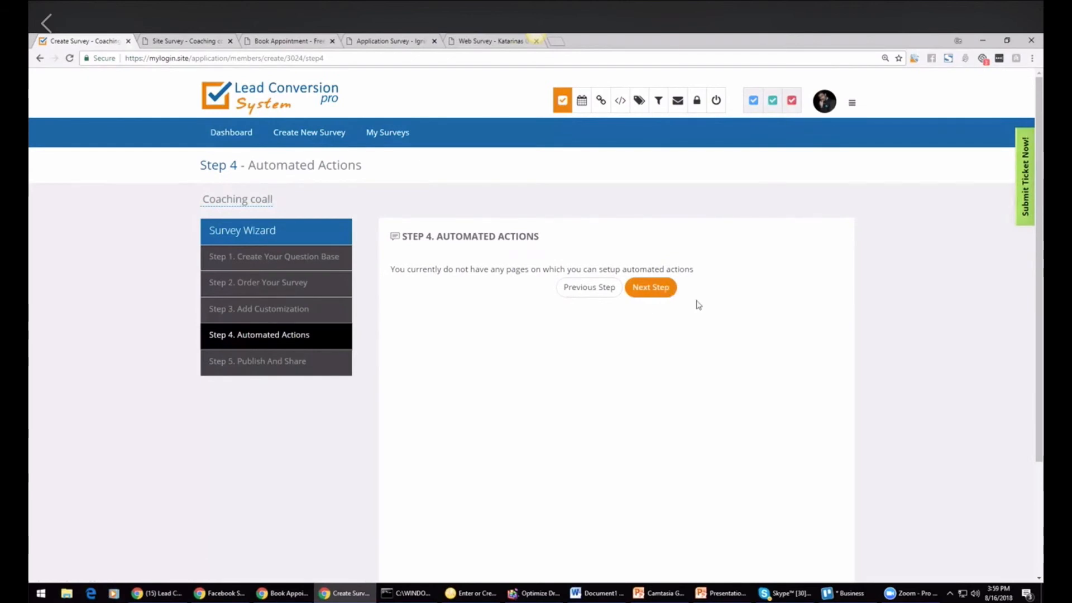
pyautogui.click(648, 289)
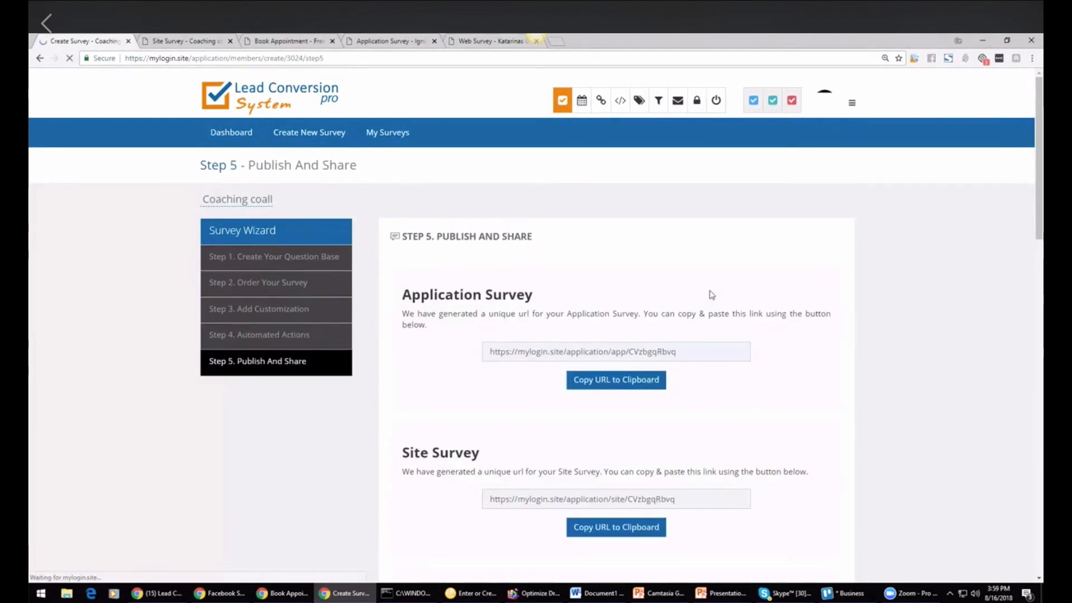
# Step: Select the generated Application, Site and Web Survey links and copy the Web Survey URL to the clipboard
pyautogui.moveTo(1040, 234); pyautogui.dragTo(1040, 267)
pyautogui.moveTo(689, 243); pyautogui.dragTo(472, 244)
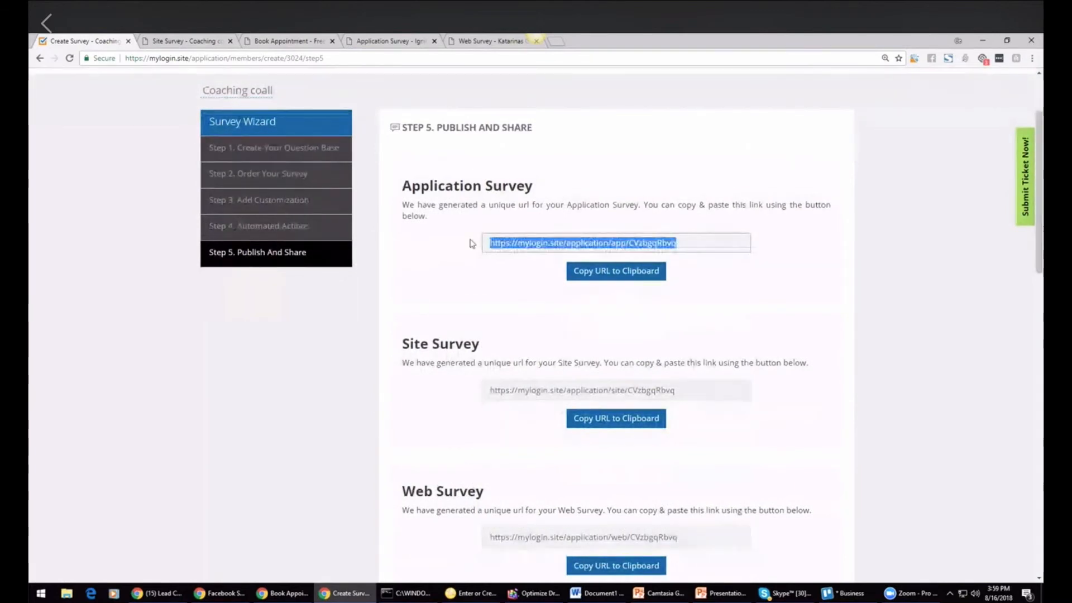
pyautogui.moveTo(692, 390); pyautogui.dragTo(452, 385)
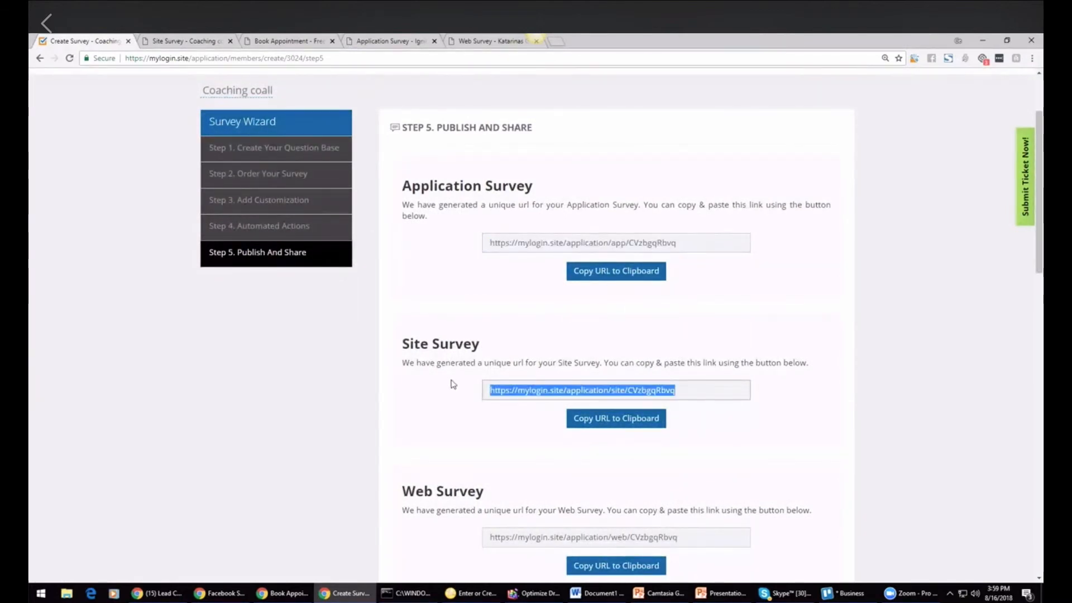
pyautogui.moveTo(714, 535); pyautogui.dragTo(479, 541)
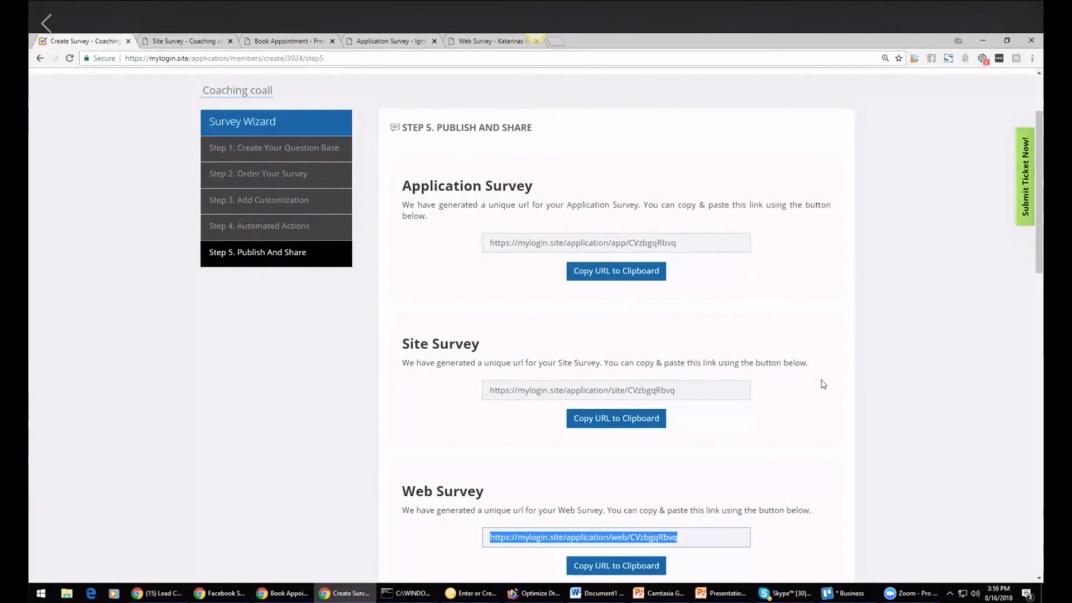
pyautogui.click(893, 359)
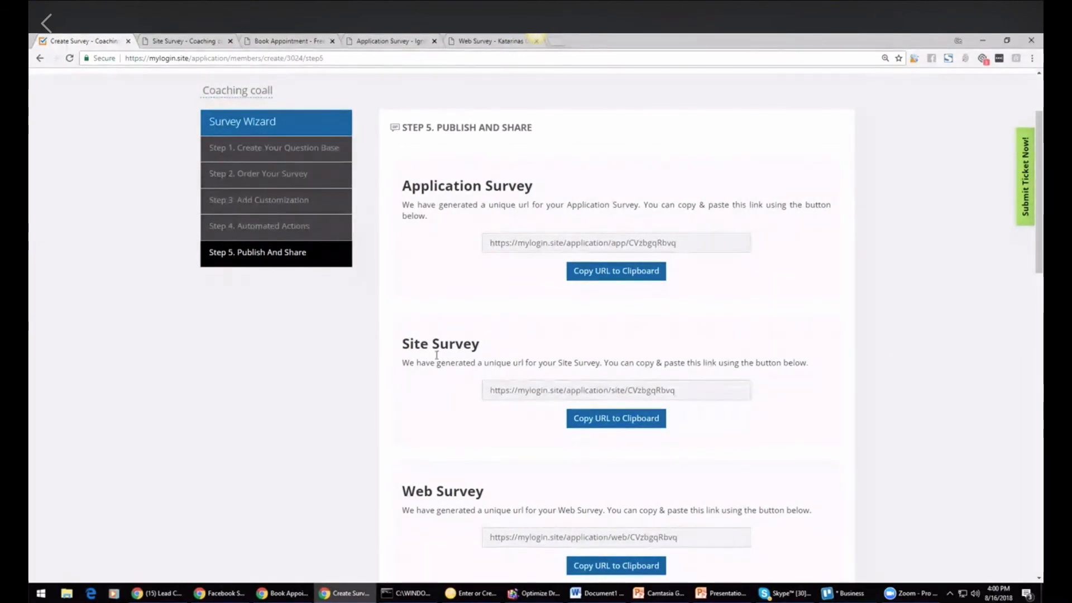
pyautogui.click(158, 593)
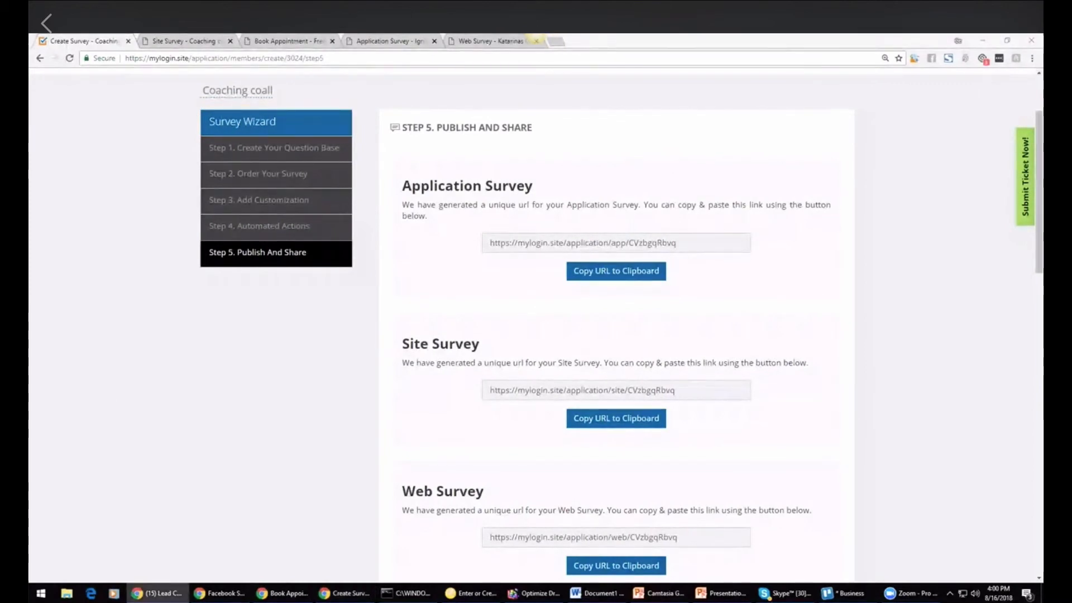
pyautogui.click(642, 565)
# Step: Switch to PowerPoint and review the Create Simple Survey section of the Agency/Enterprise Demo outline
pyautogui.click(720, 593)
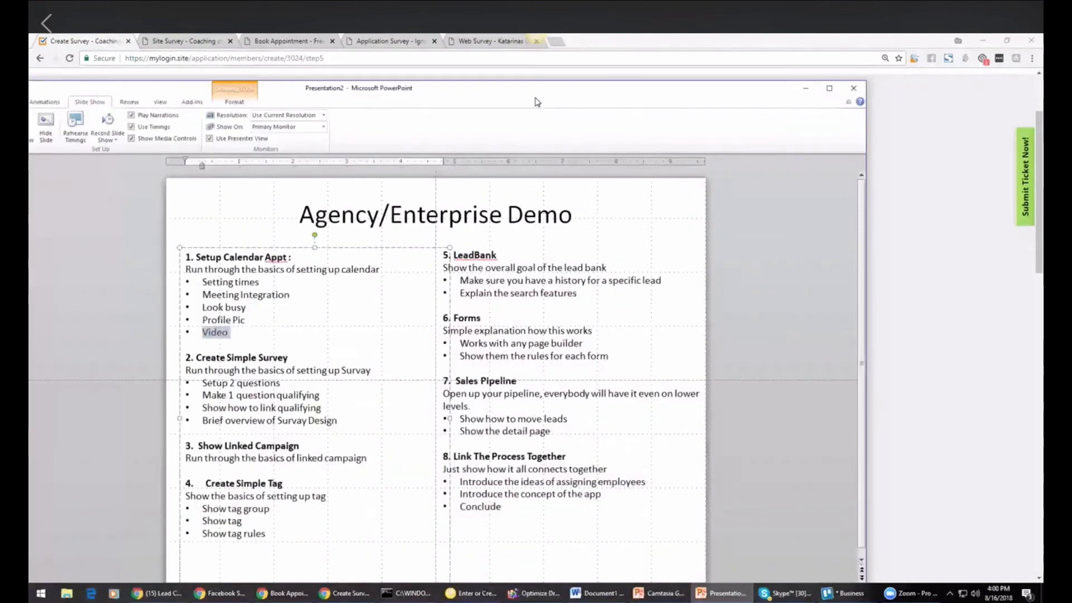
pyautogui.click(848, 92)
pyautogui.moveTo(407, 282); pyautogui.dragTo(360, 205)
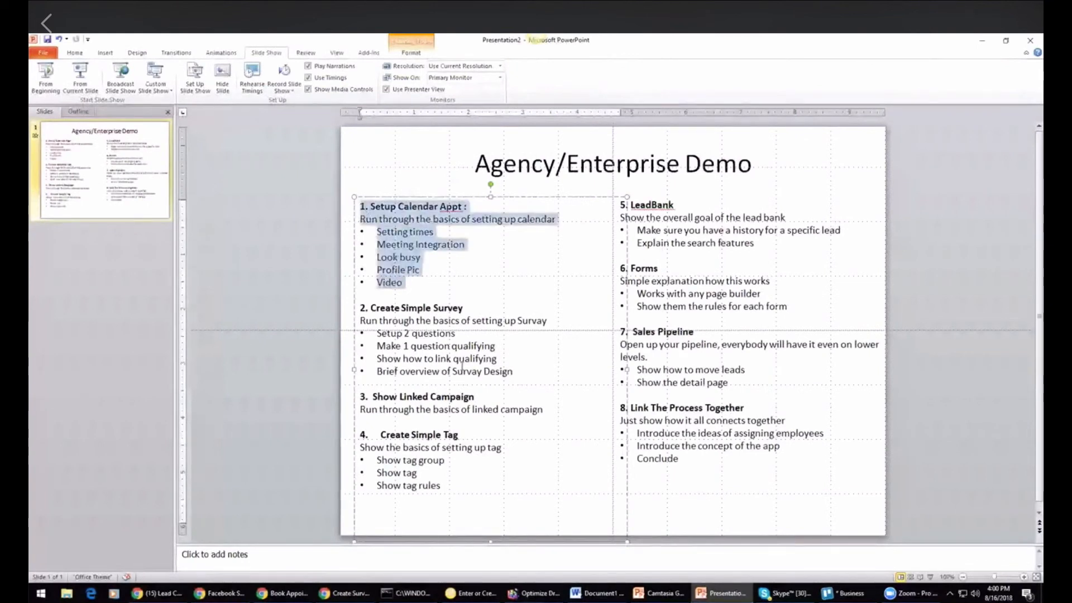
pyautogui.moveTo(517, 371); pyautogui.dragTo(351, 308)
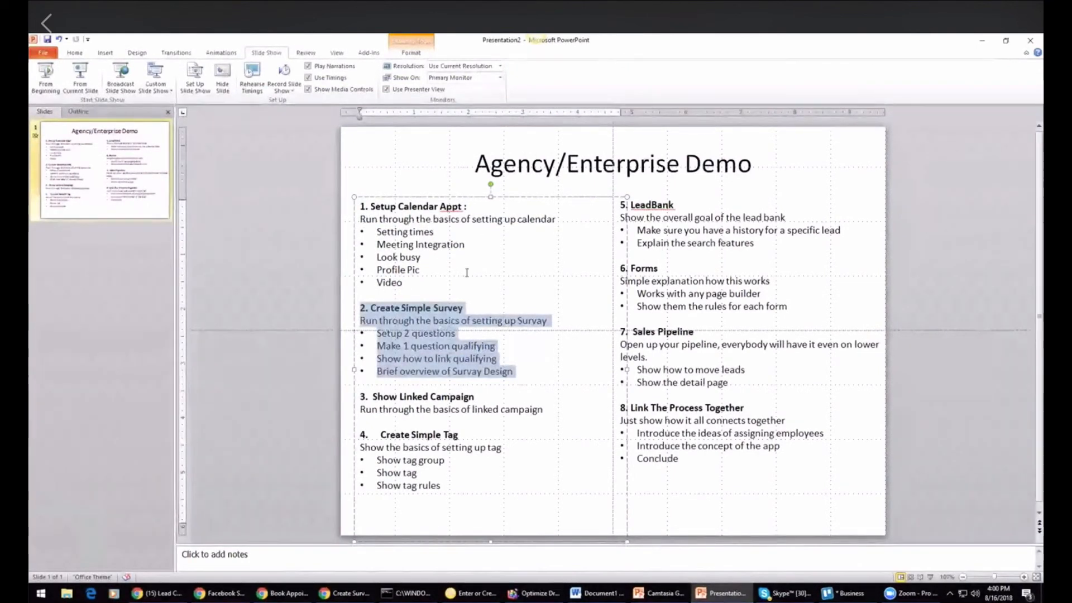
pyautogui.moveTo(627, 43); pyautogui.dragTo(28, 279)
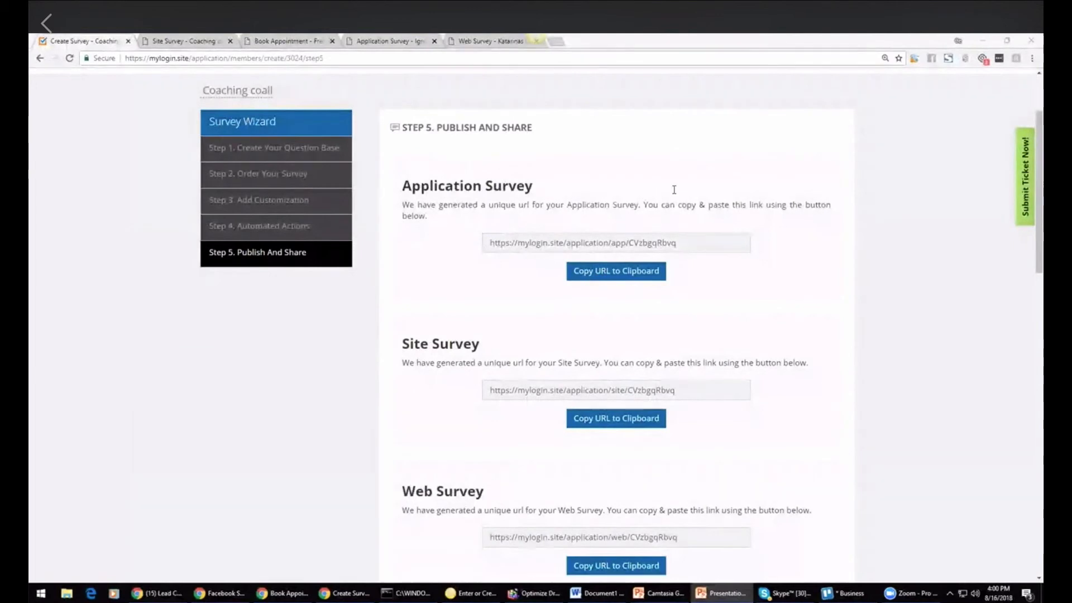
# Step: Open the Linked Campaigns page listing the account's campaigns
pyautogui.moveTo(1040, 201); pyautogui.dragTo(1040, 168)
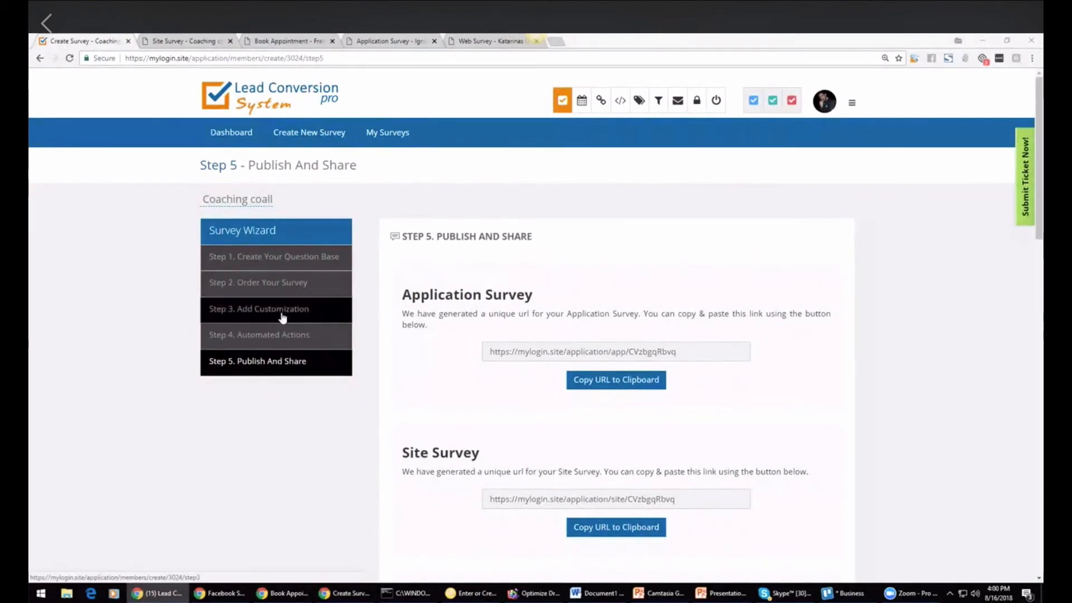
pyautogui.click(601, 101)
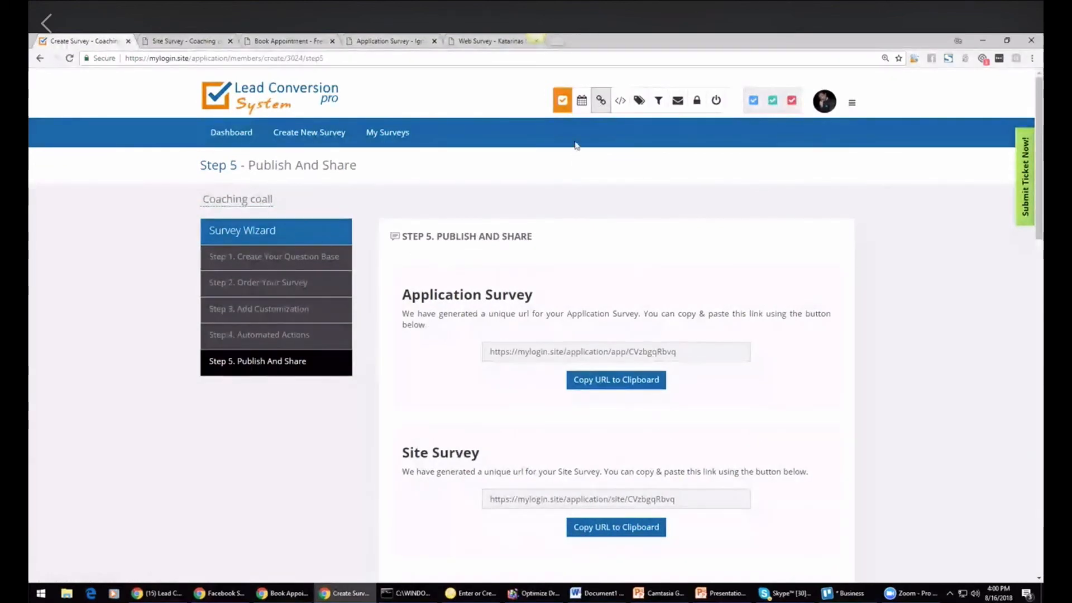
pyautogui.click(560, 110)
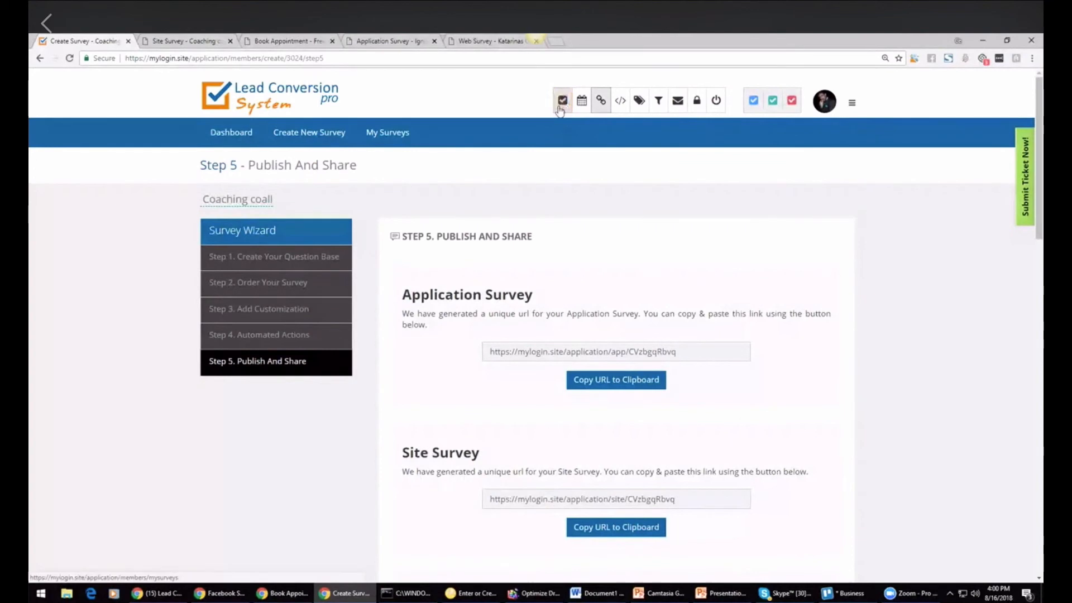
pyautogui.click(600, 103)
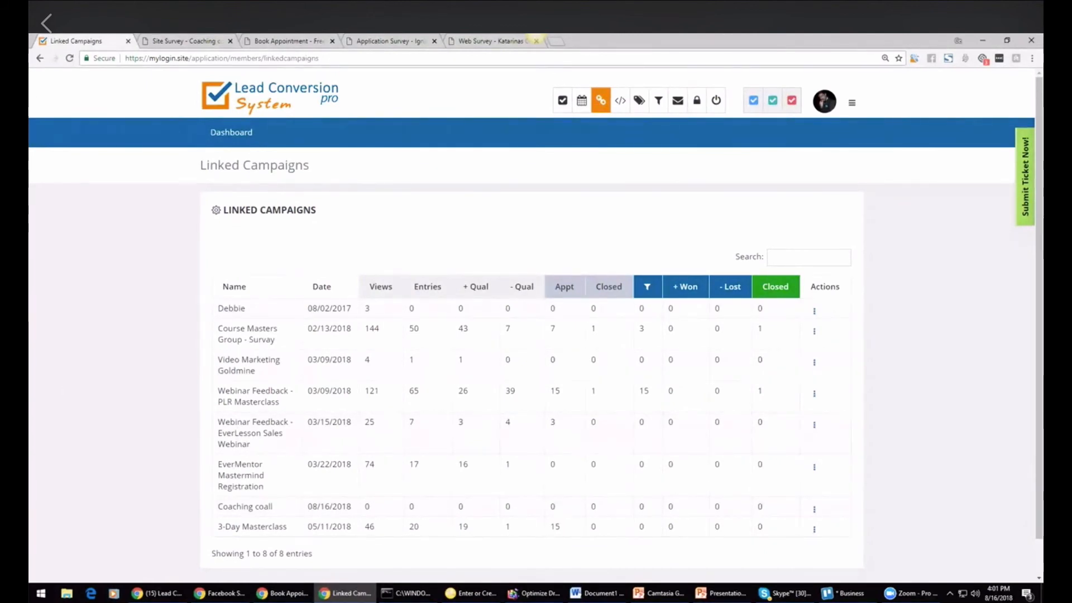
# Step: Switch to PowerPoint and review the Show Linked Campaign section of the demo outline
pyautogui.hotkey('alt', 'Tab')
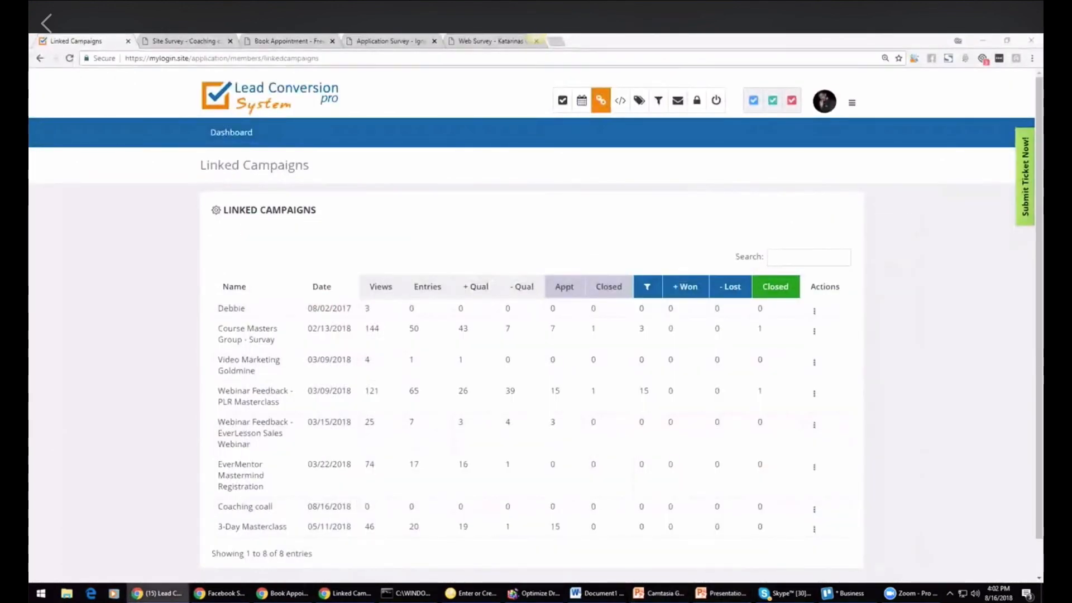
pyautogui.click(720, 593)
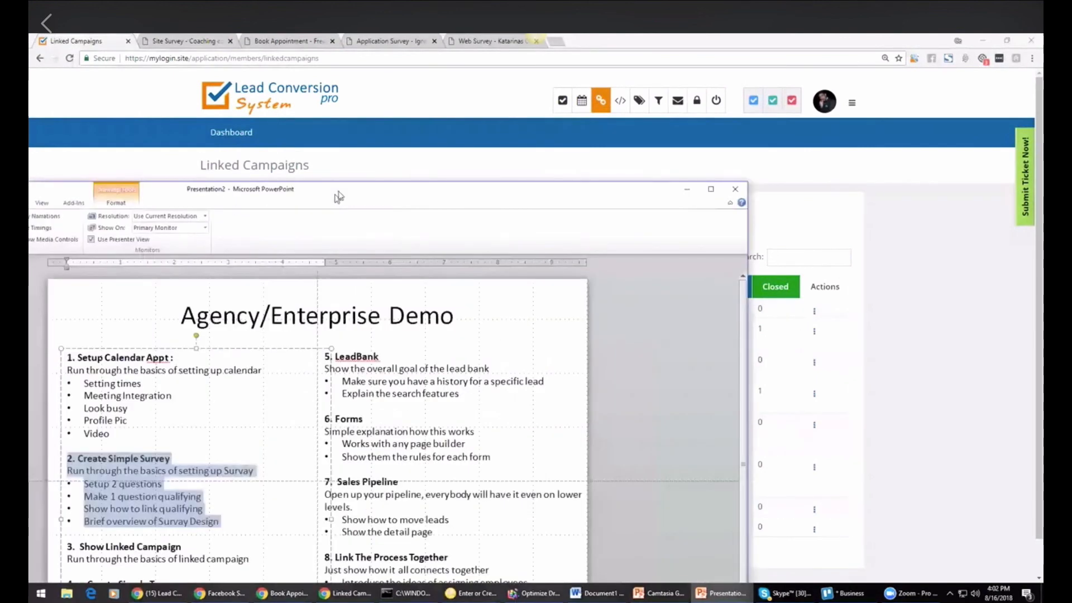
pyautogui.moveTo(404, 283); pyautogui.dragTo(364, 206)
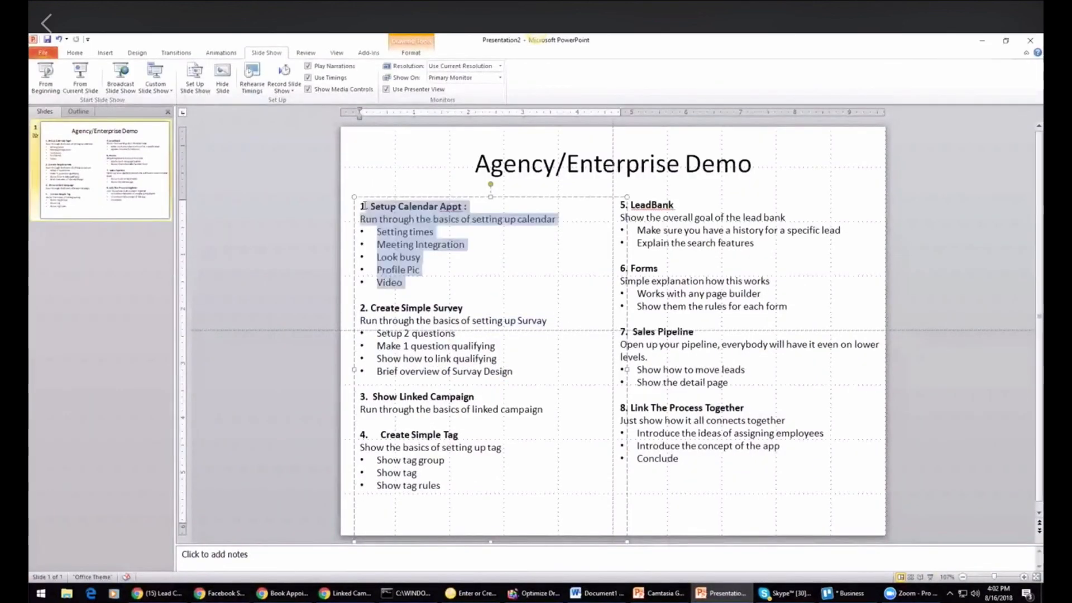
pyautogui.moveTo(523, 367); pyautogui.dragTo(360, 321)
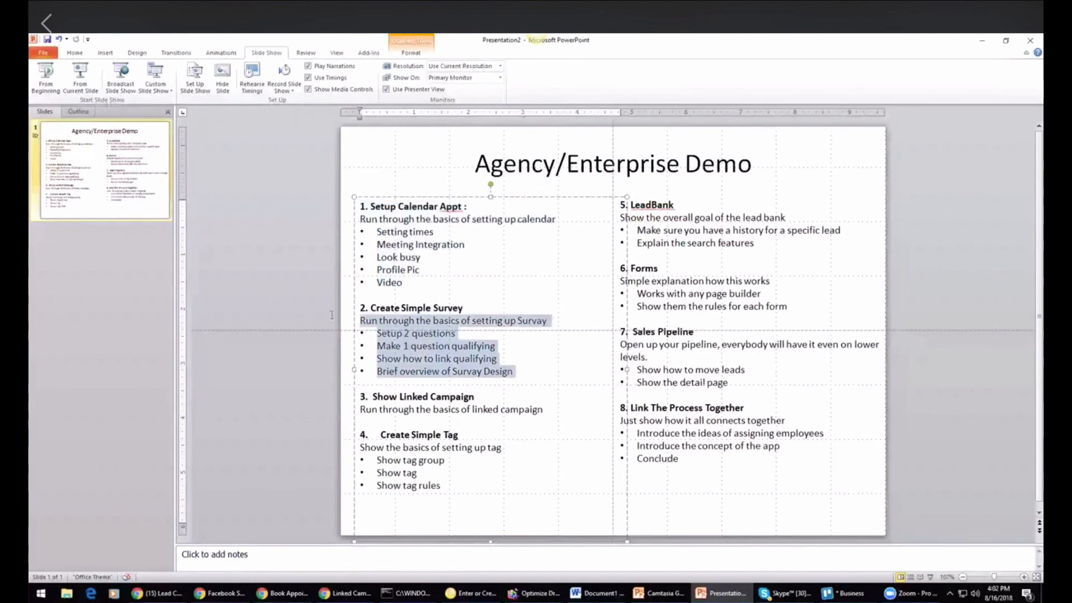
pyautogui.moveTo(546, 411); pyautogui.dragTo(362, 396)
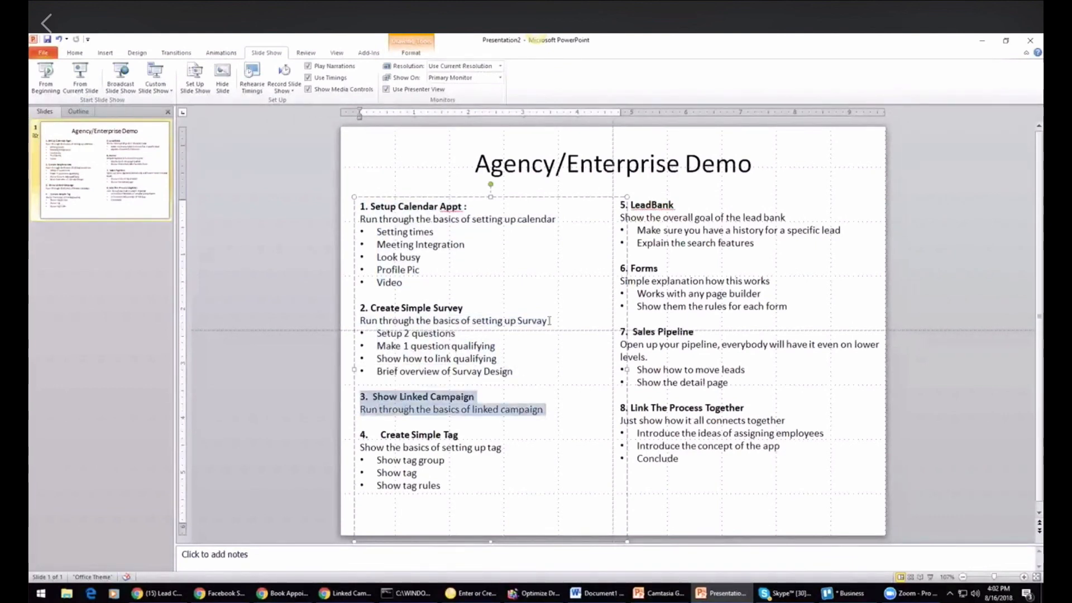
pyautogui.moveTo(668, 42); pyautogui.dragTo(29, 106)
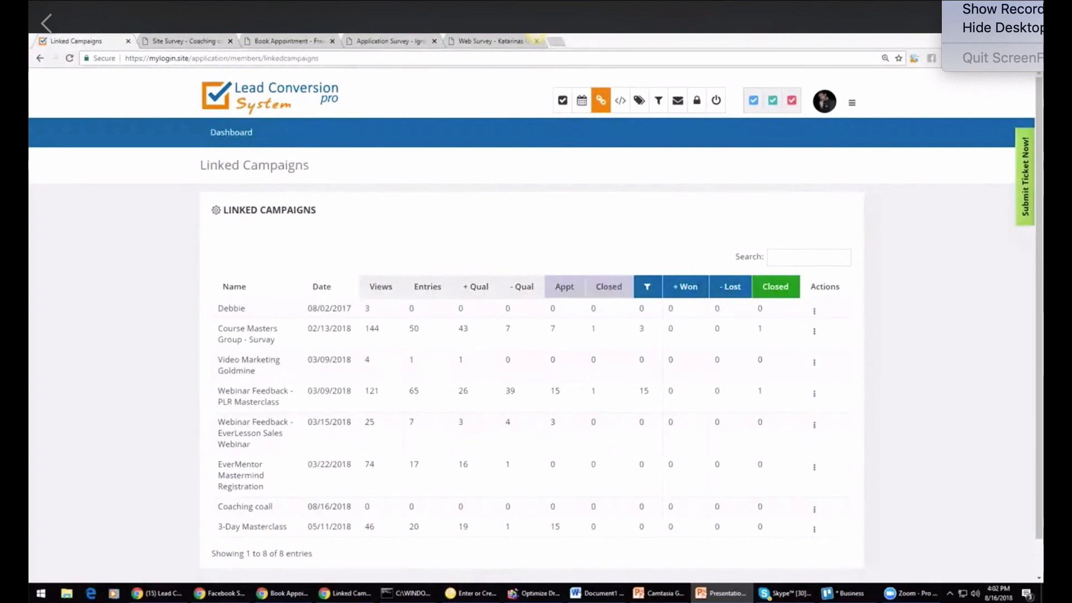
pyautogui.click(106, 251)
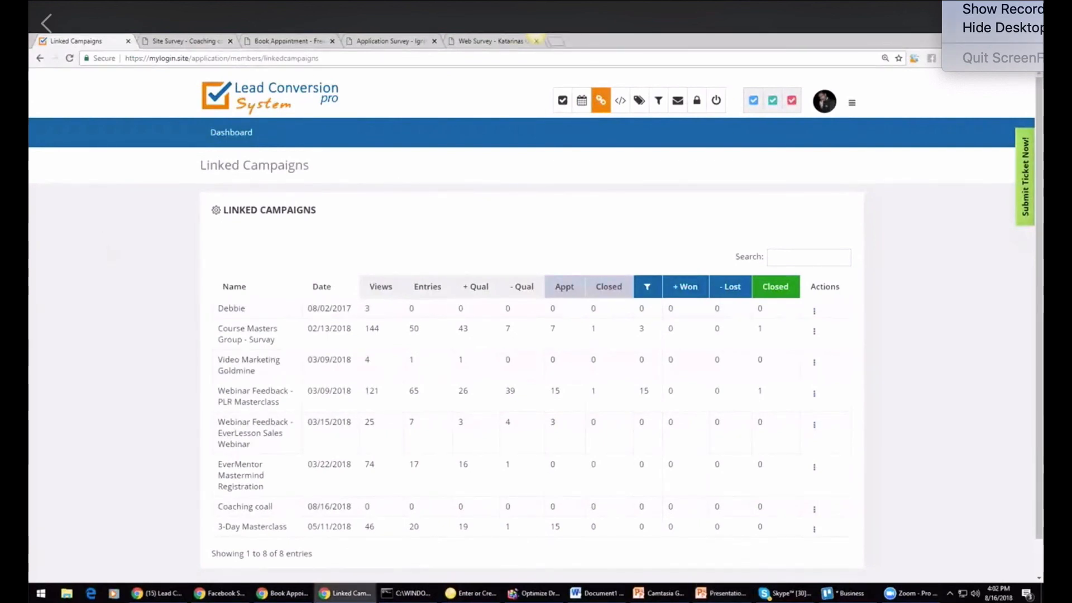